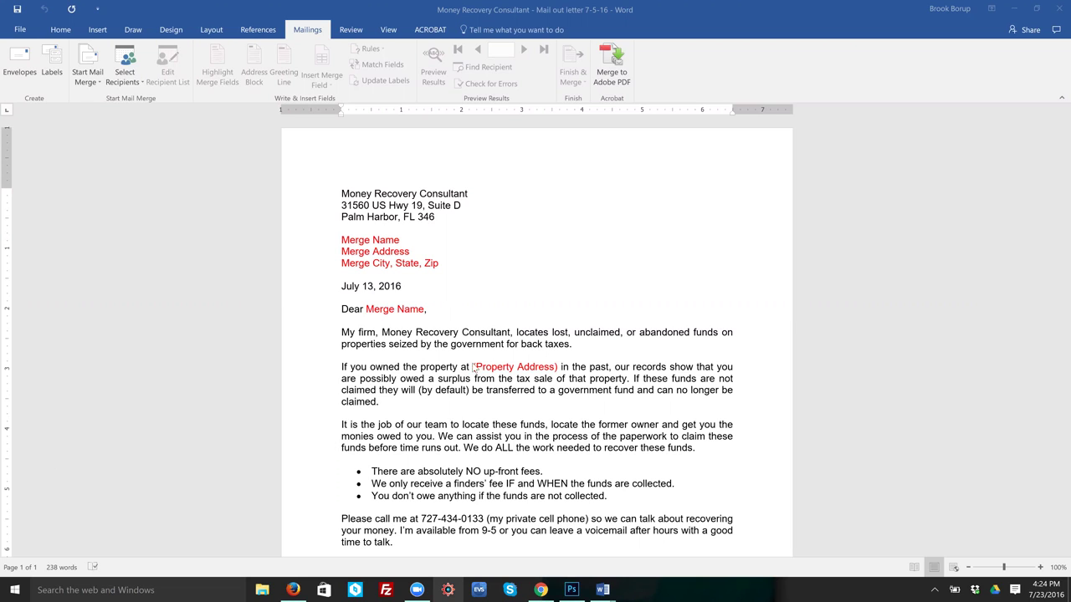
Step: Minimize the open windows and move the New Pinellas workbook to an empty area of the desktop
left_click(1012, 11)
left_click(1021, 10)
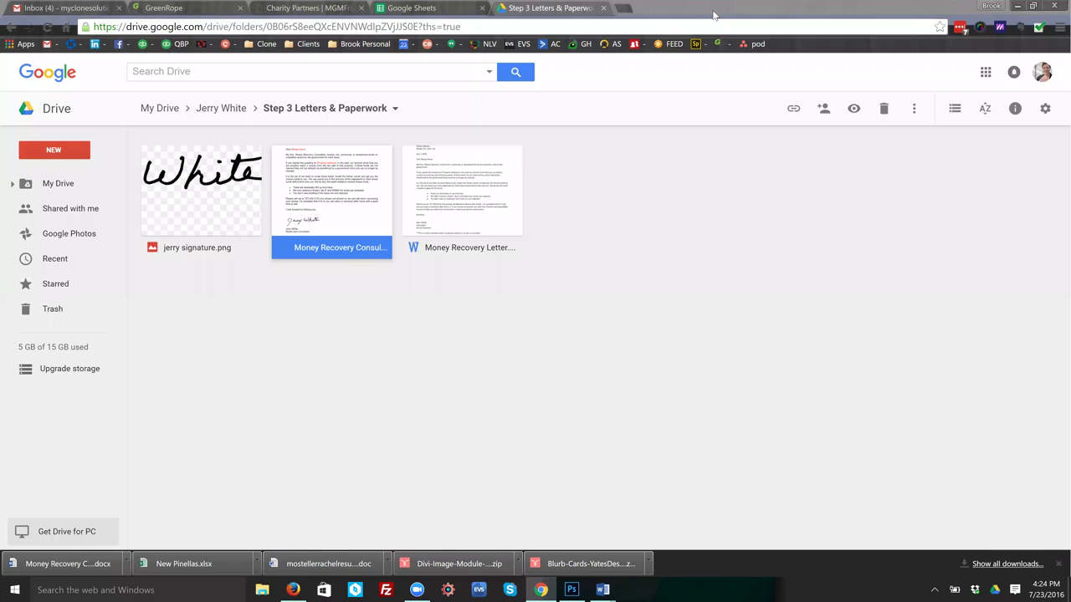
left_click(1018, 7)
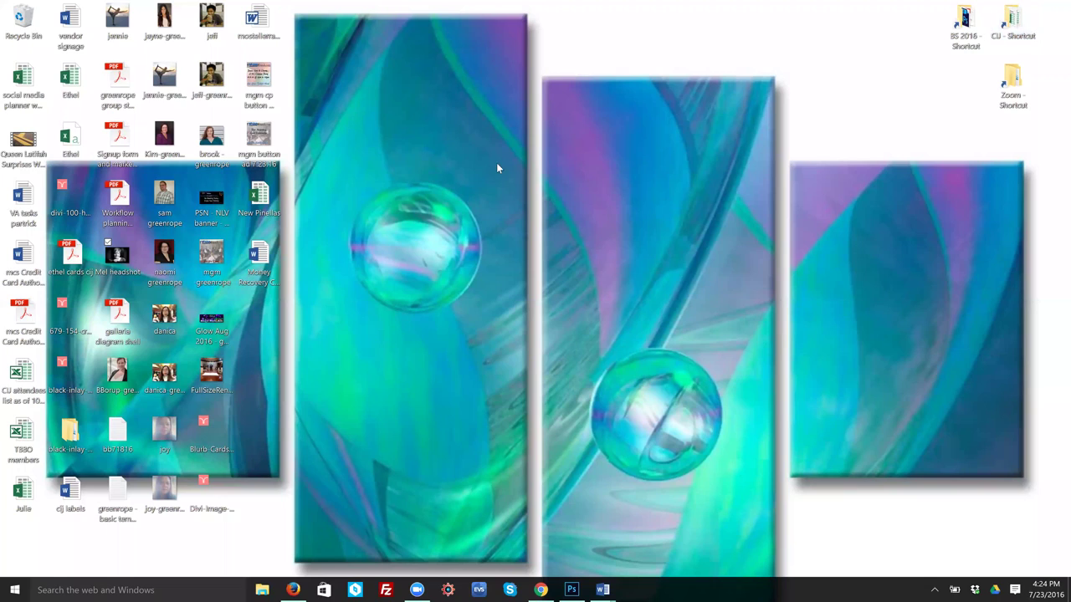
left_click_drag(262, 198, 439, 158)
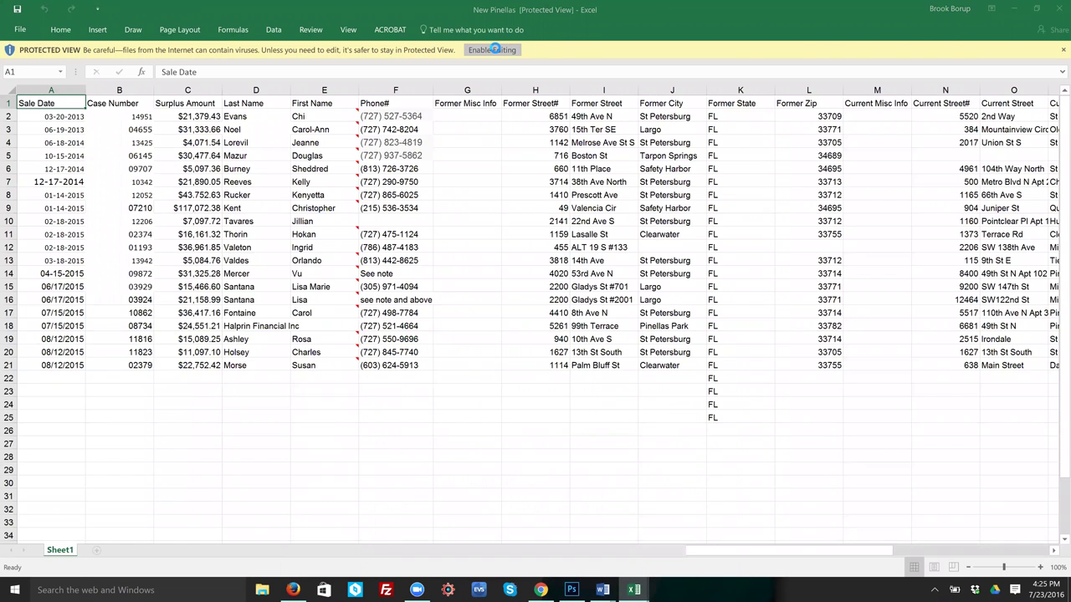
Step: Enable editing in the New Pinellas workbook, close it, and return to the Money Recovery Consultant letter in Word
left_click(493, 49)
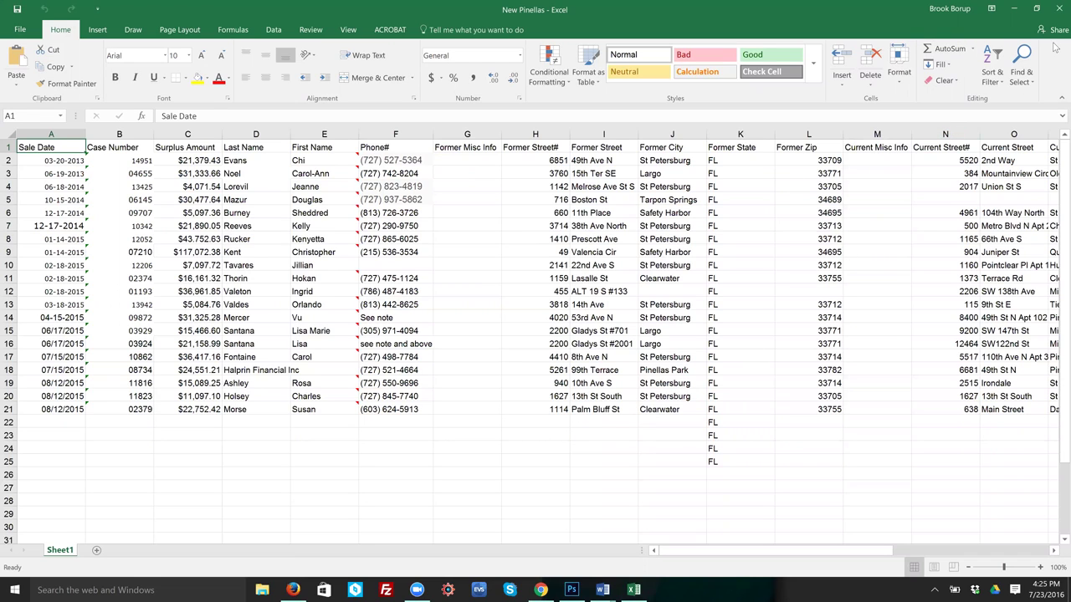
left_click(1057, 10)
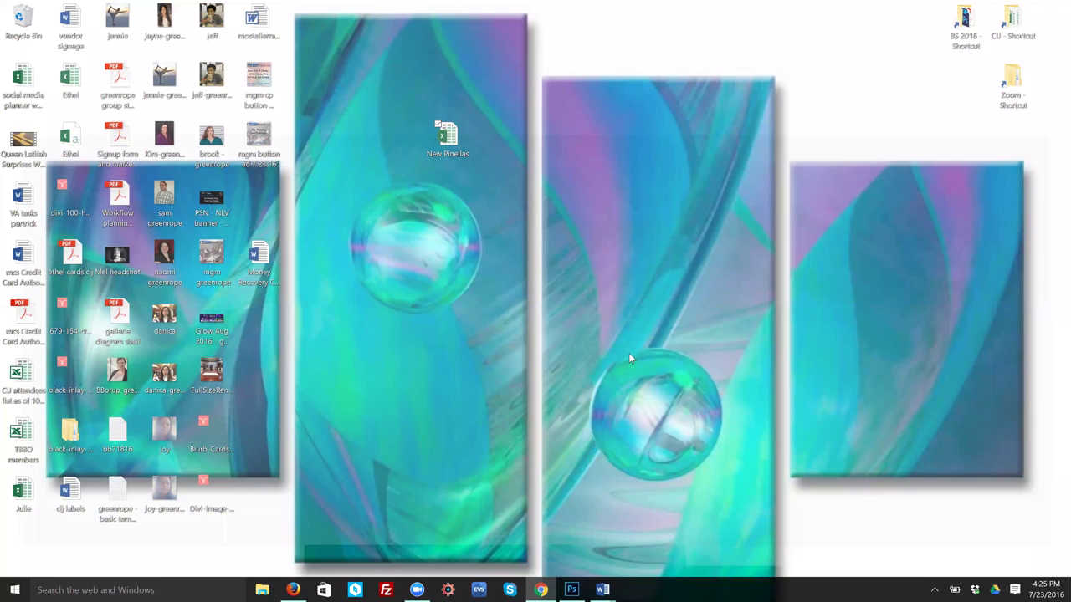
mouse_move(602, 590)
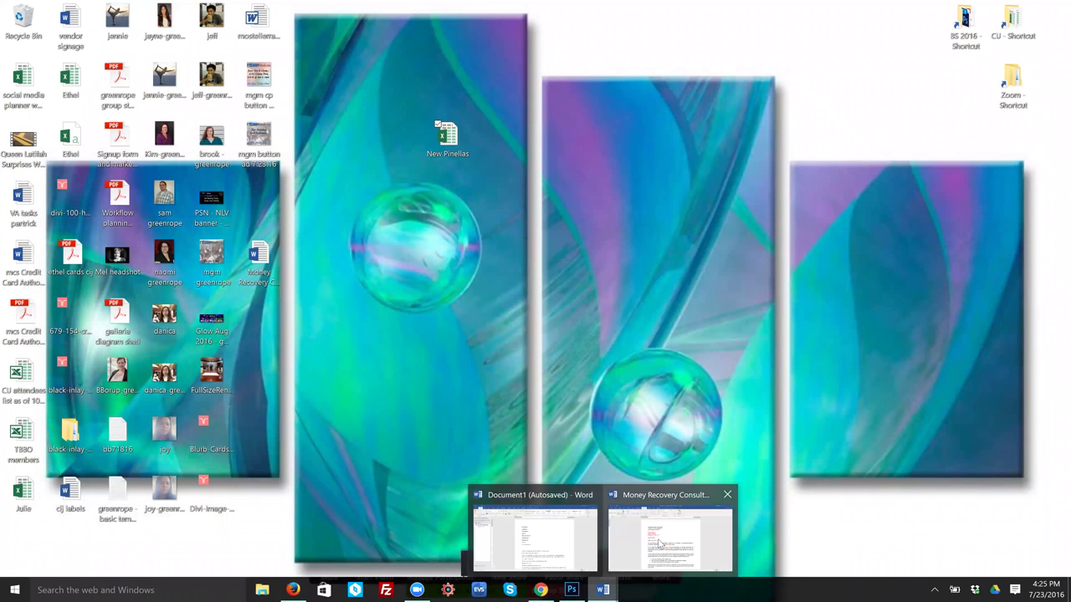
left_click(659, 542)
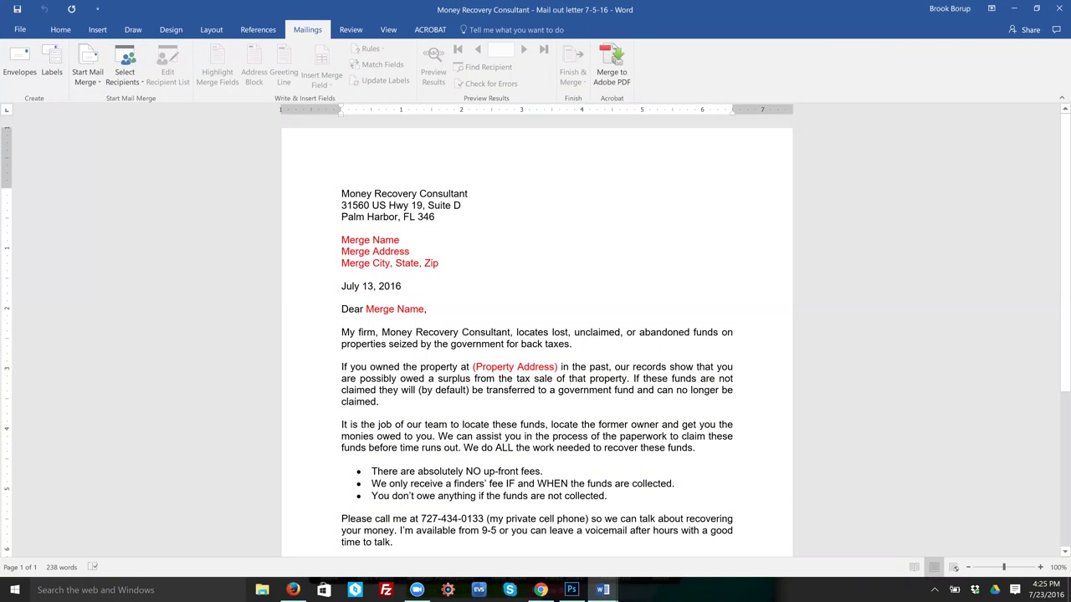
left_click(23, 32)
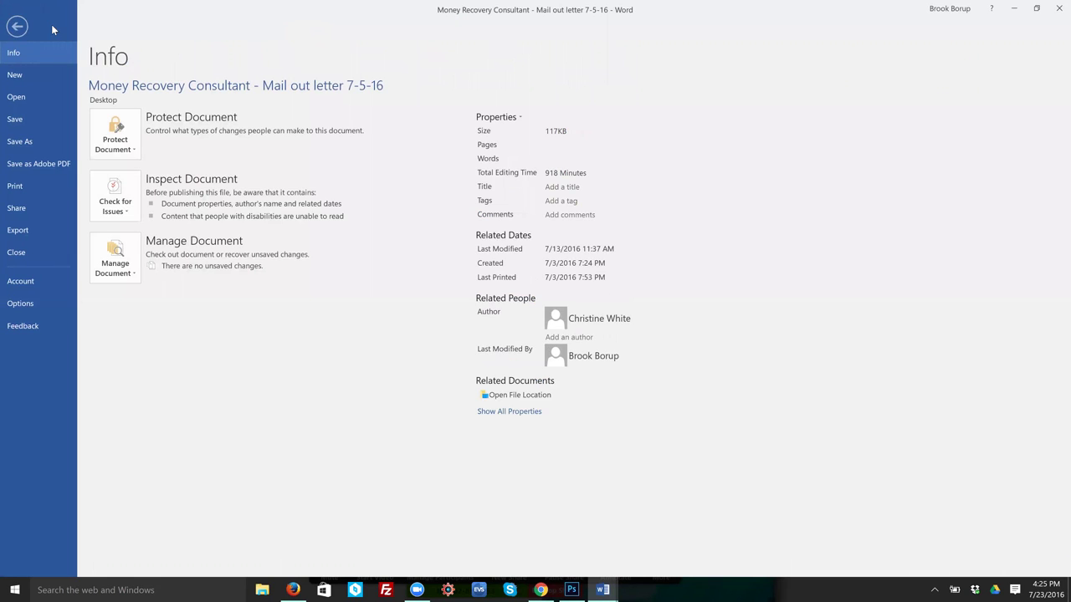
left_click(52, 29)
left_click(56, 30)
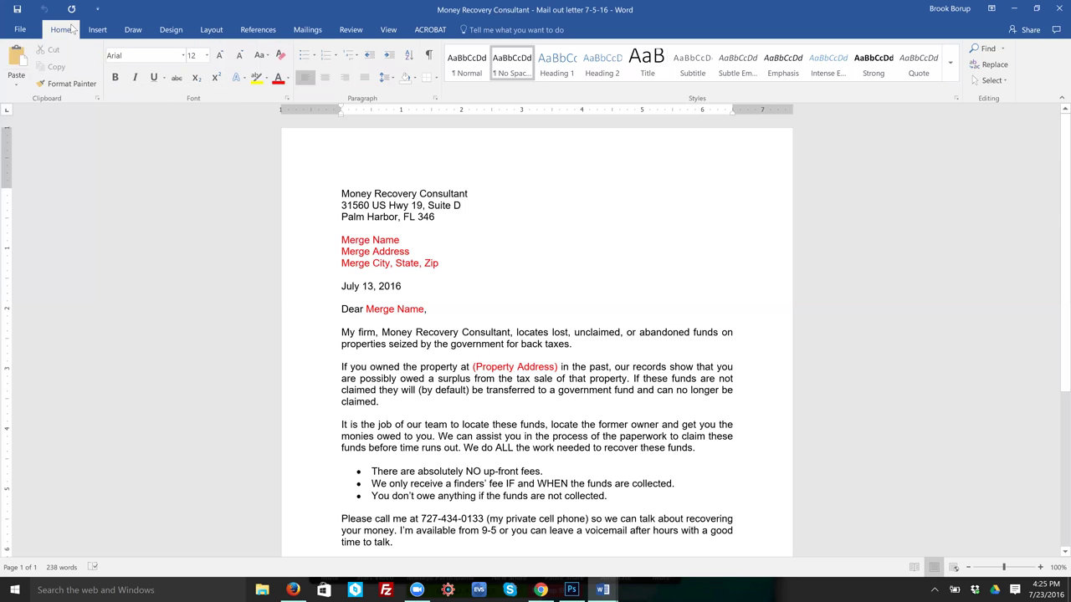
Step: Start the step-by-step mail merge wizard for letters, with the current document as the starting document
left_click(307, 30)
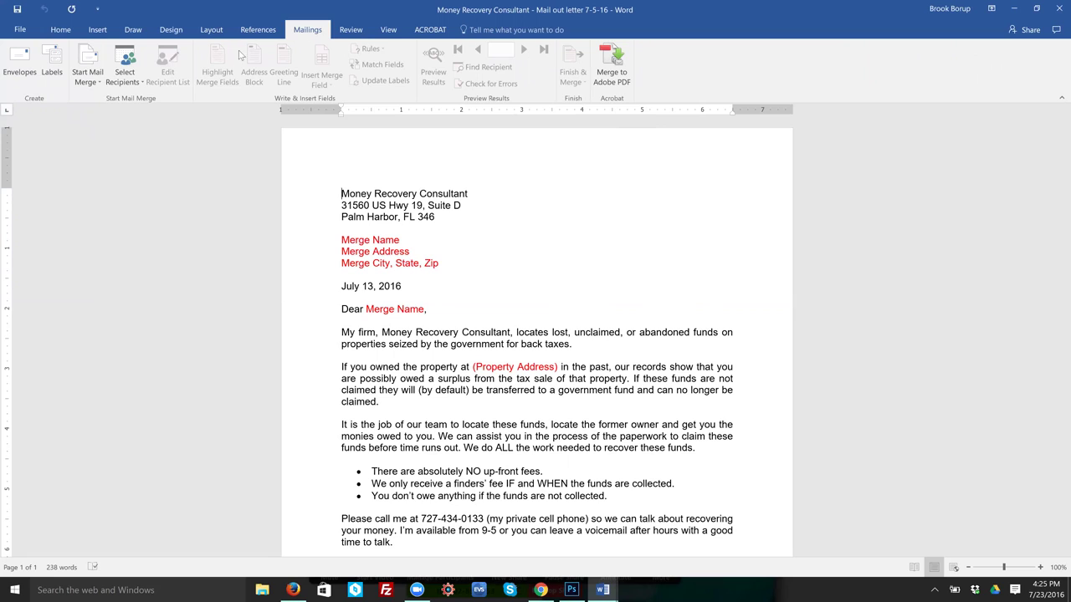
left_click(88, 81)
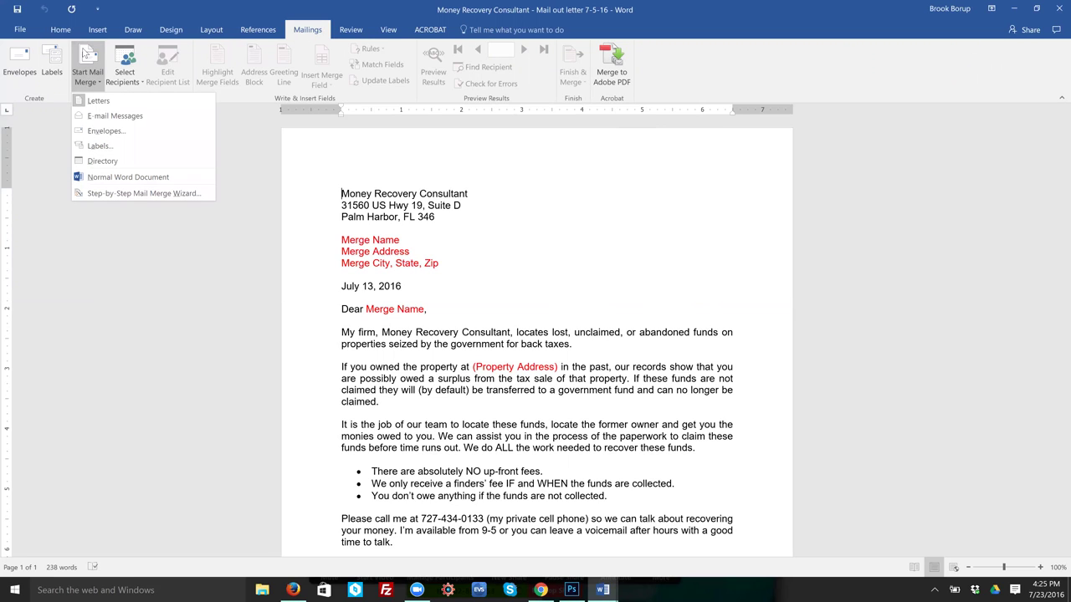
left_click(107, 193)
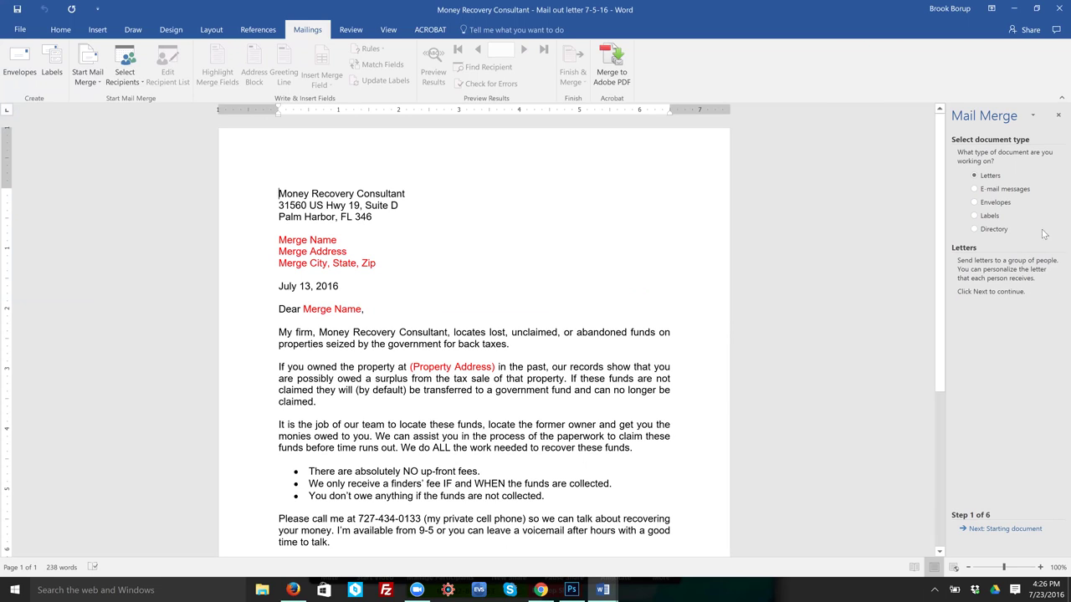
left_click(989, 531)
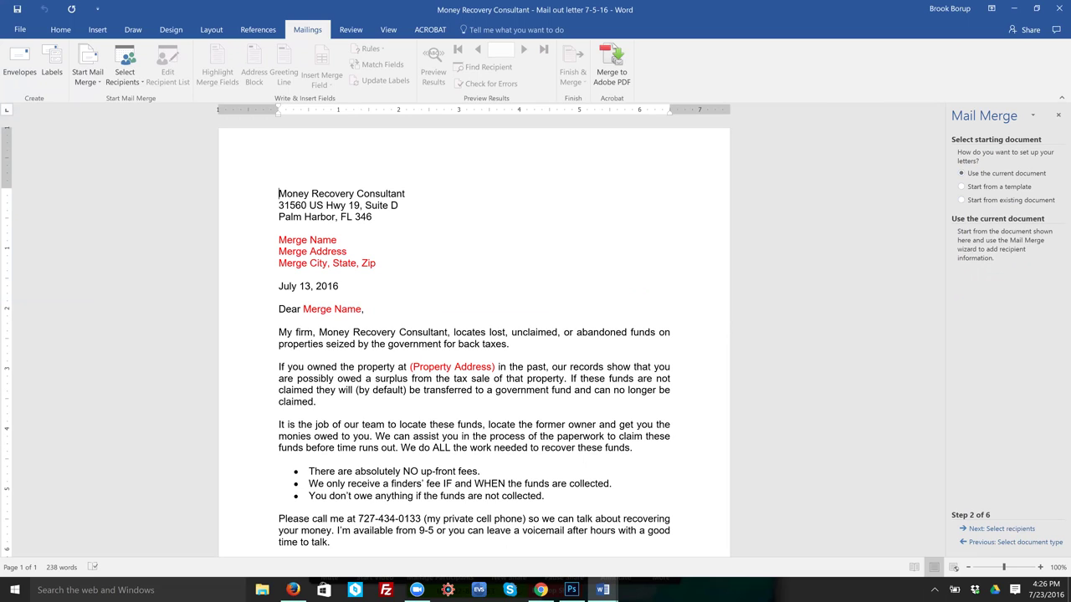
left_click(984, 537)
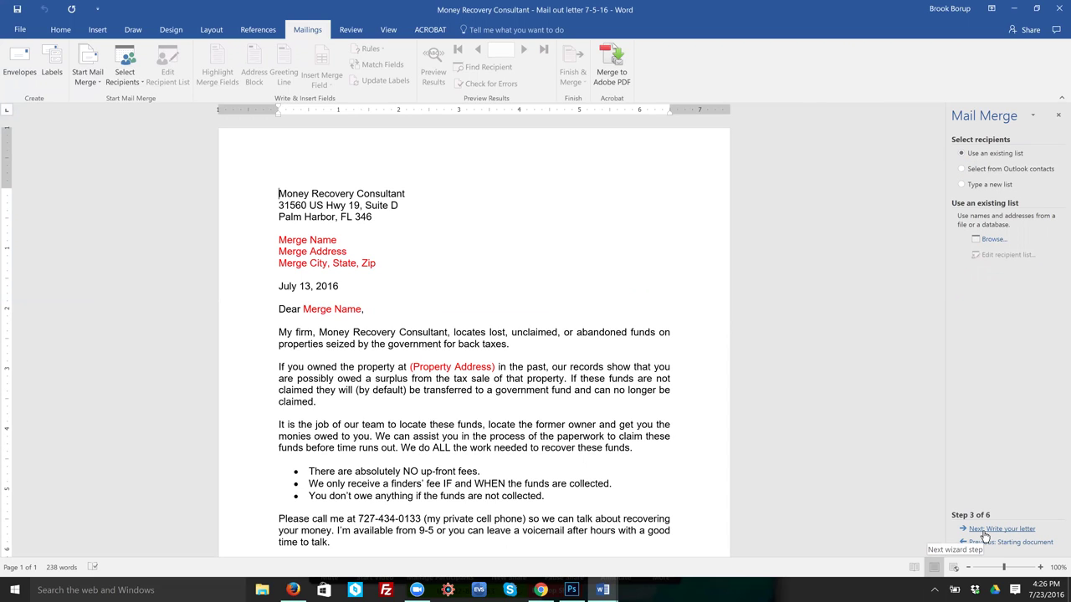
Step: Load the New Pinellas workbook from the Desktop as the existing recipient list for the merge
left_click(986, 241)
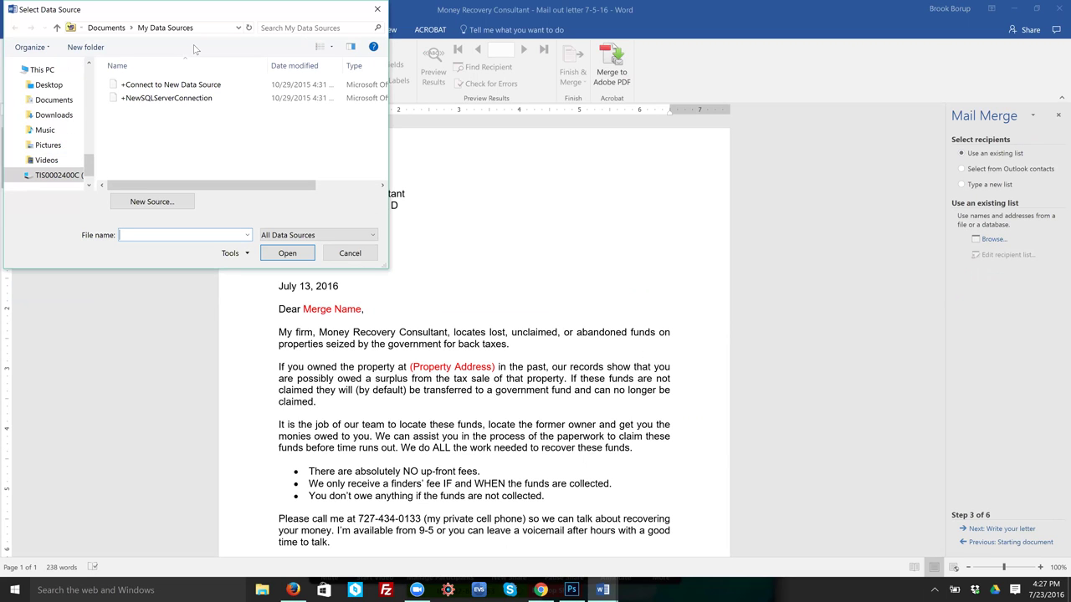
left_click(49, 84)
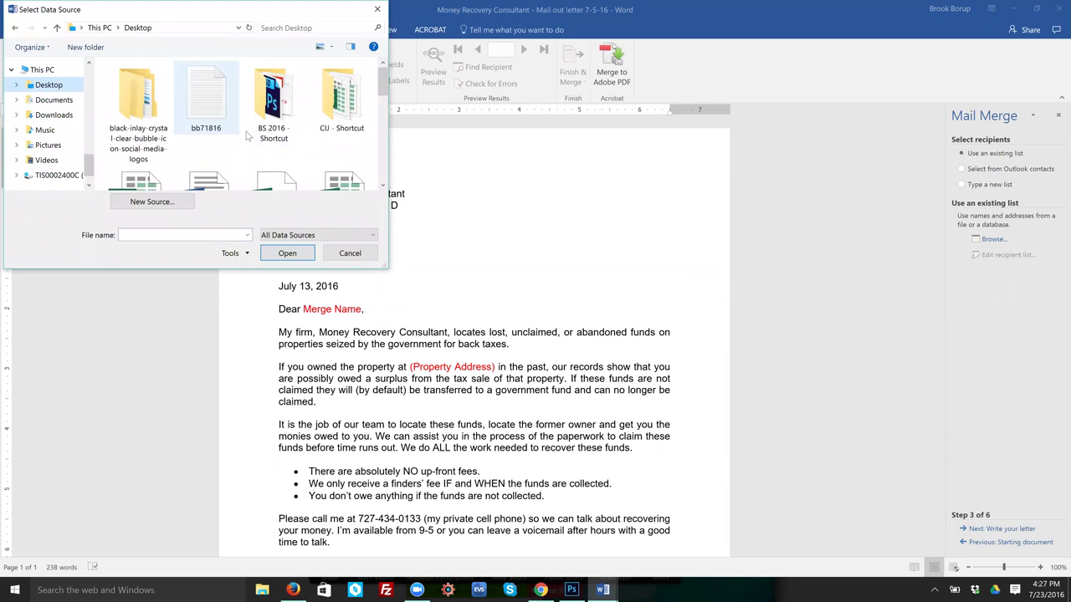
left_click_drag(381, 92, 381, 158)
left_click(206, 96)
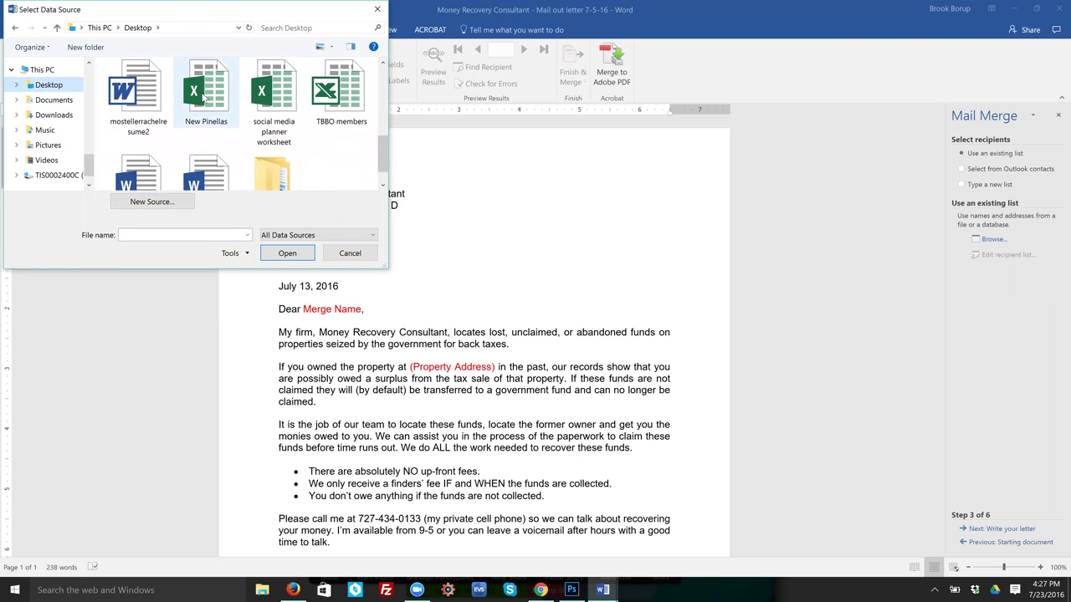
left_click(284, 253)
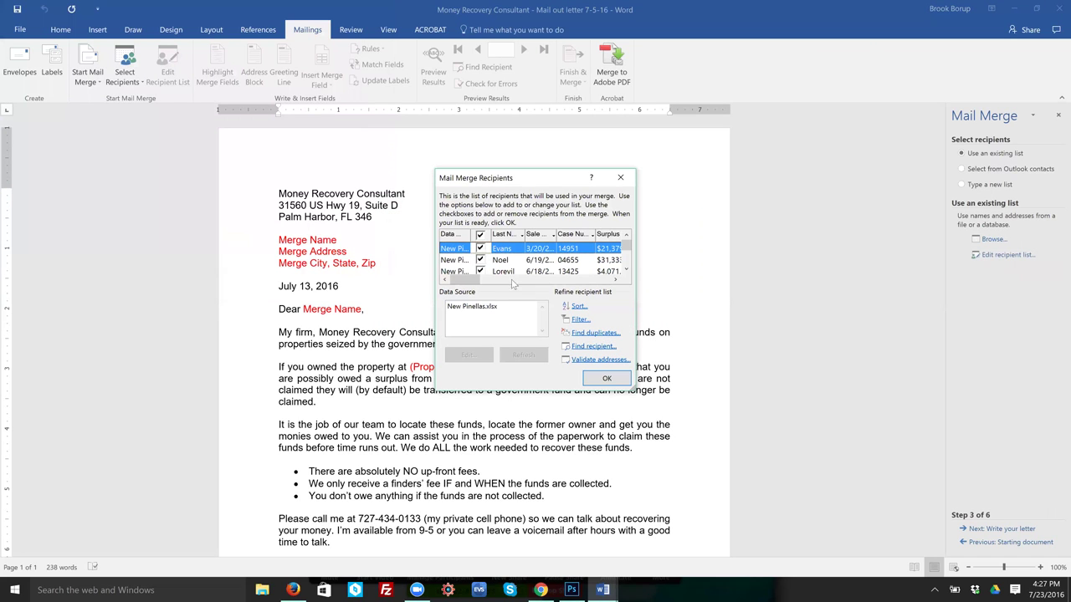
Step: Review the mail merge recipients, accept the full list and advance the wizard to writing the letter
scroll(626, 255, "down", 3)
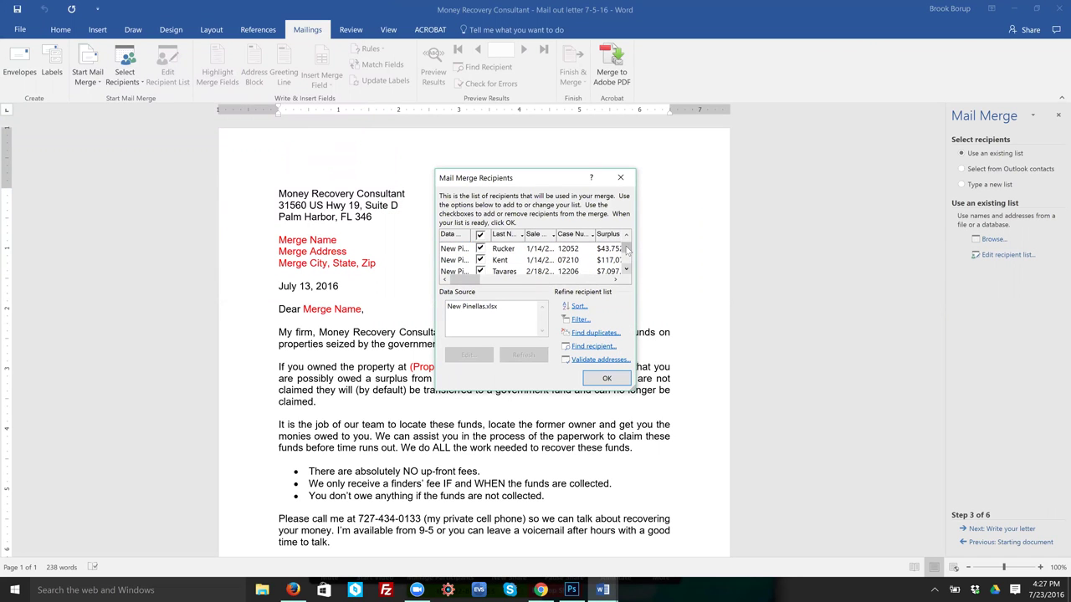
left_click(627, 238)
left_click(627, 238)
left_click(626, 237)
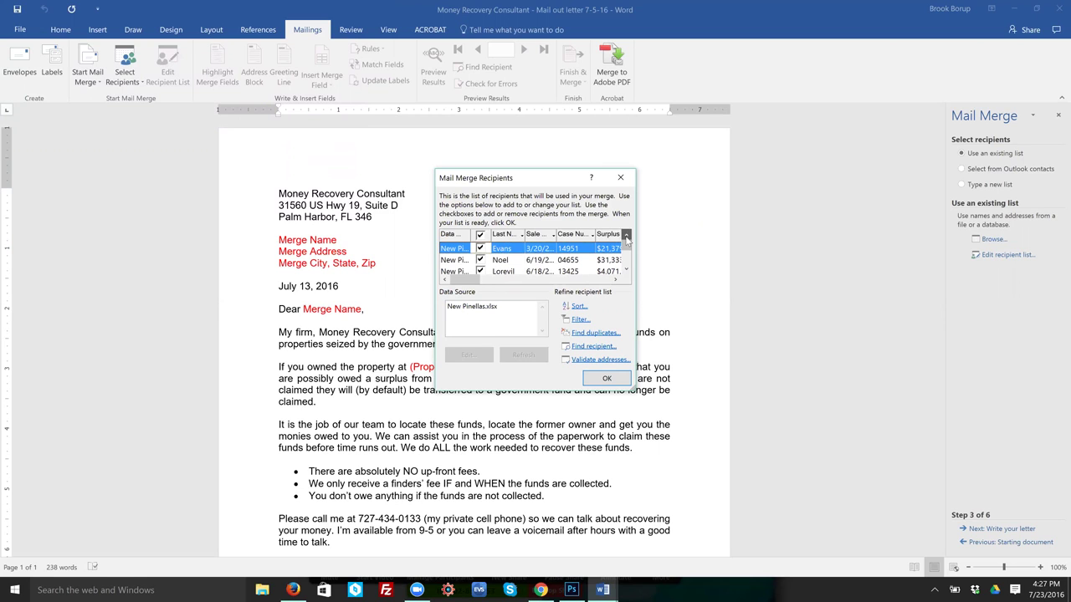
left_click(605, 379)
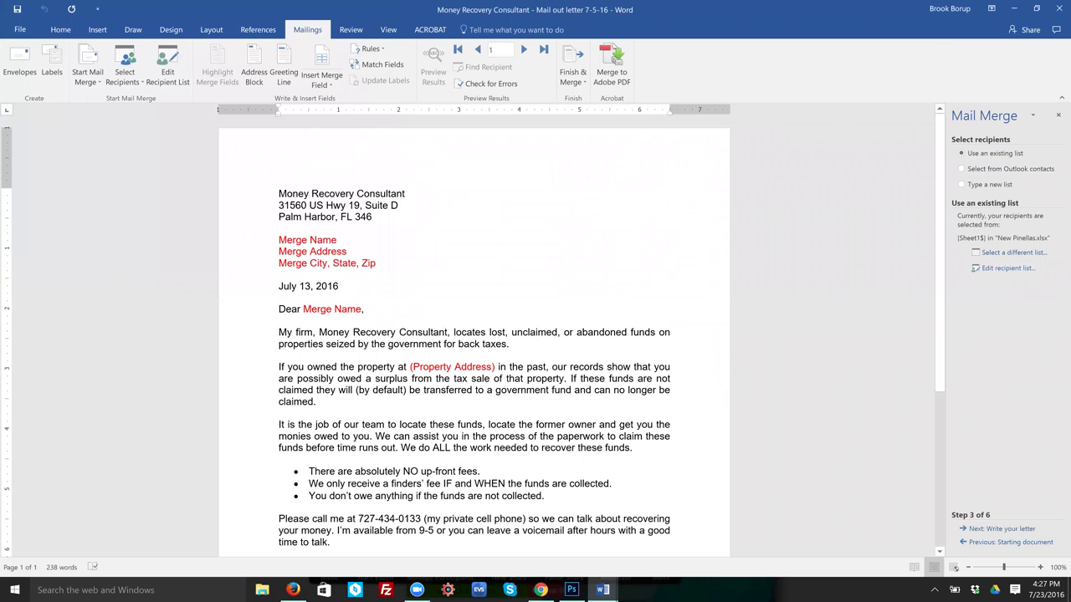
left_click(998, 529)
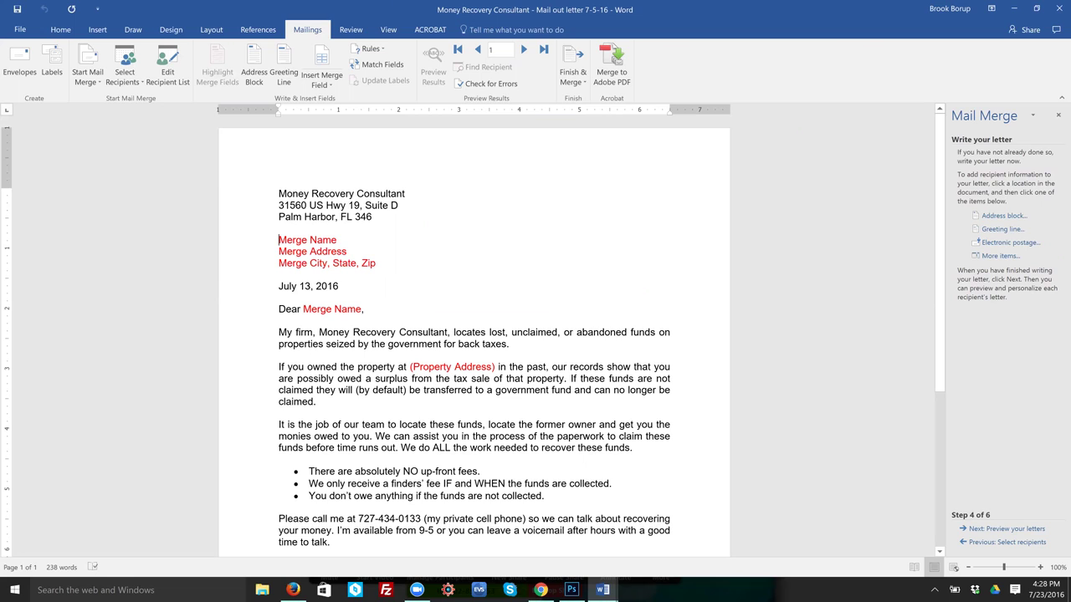
Step: Add four blank lines above the red Merge Name line of the letter
key("Return")
key("Return")
key("Return")
key("Return")
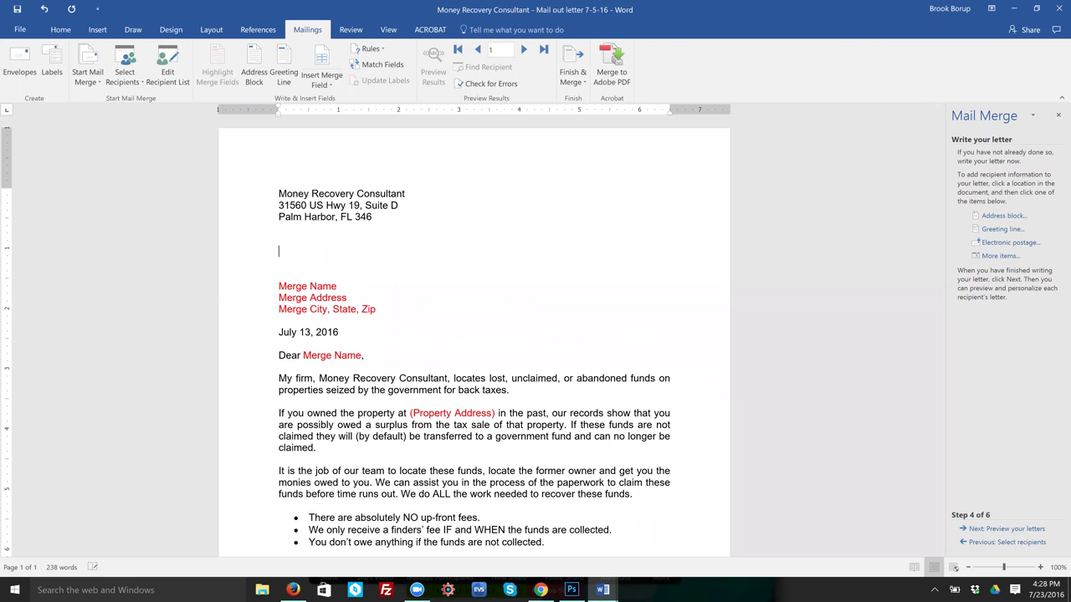
Step: Insert the First Name database field twice, followed by Last Name, in the blank space above the Merge Name line
left_click(1001, 255)
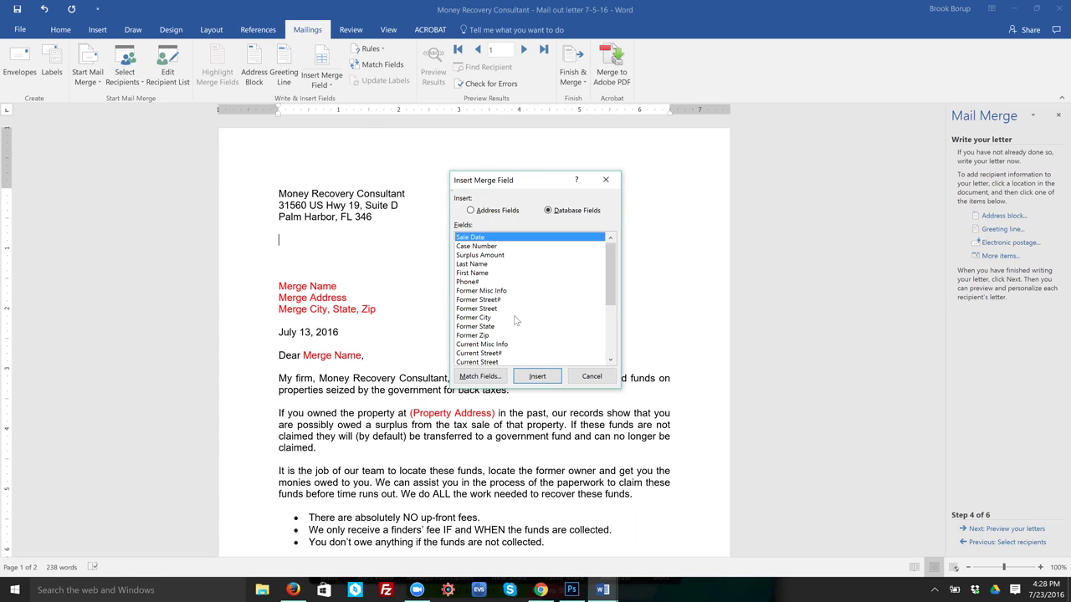
left_click(472, 274)
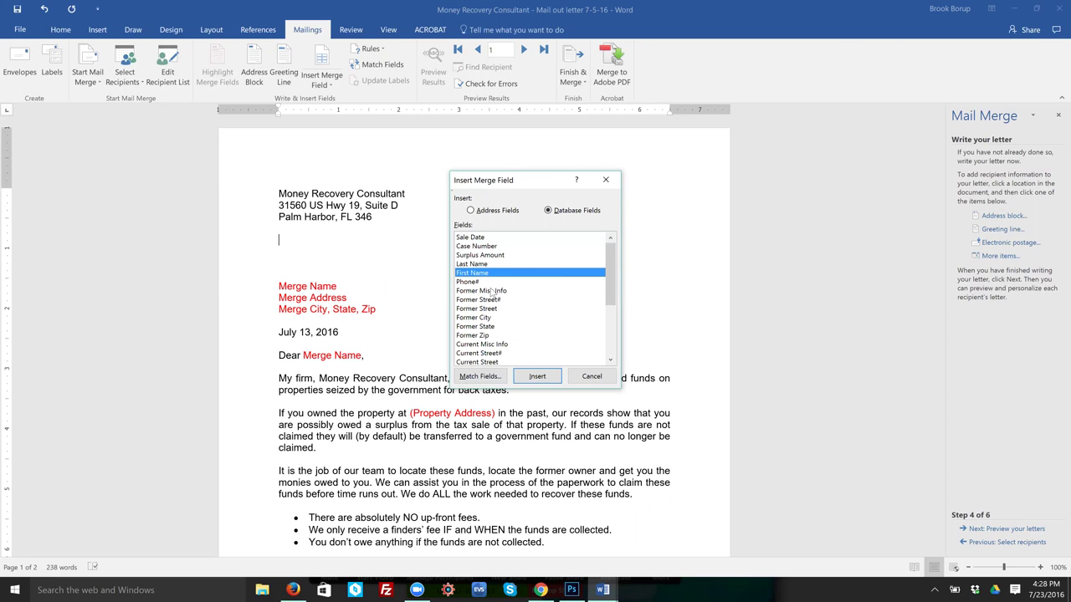
left_click(537, 377)
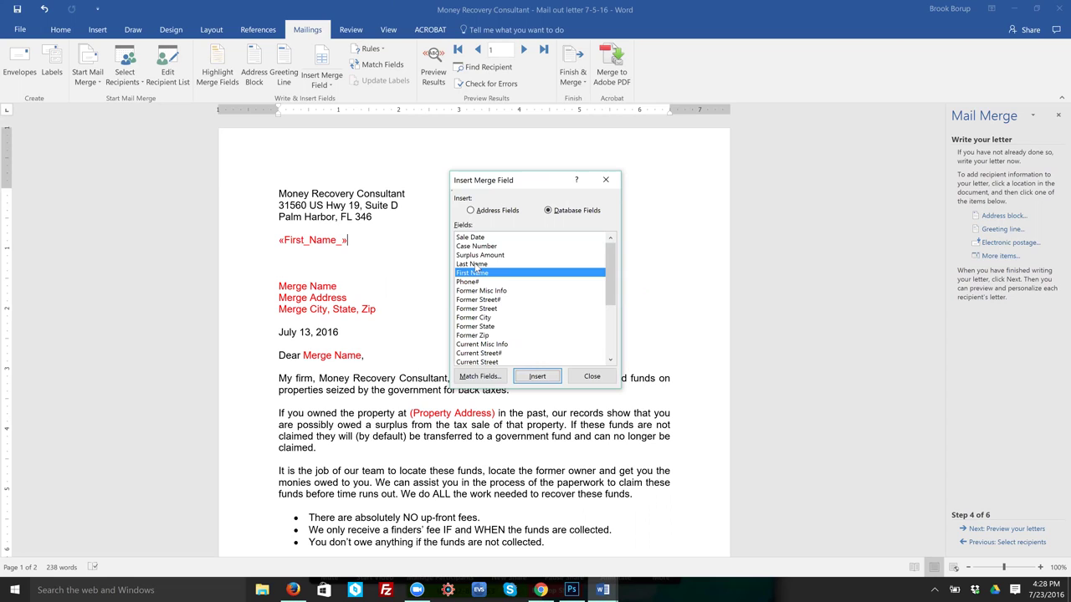
key("Return")
left_click(473, 265)
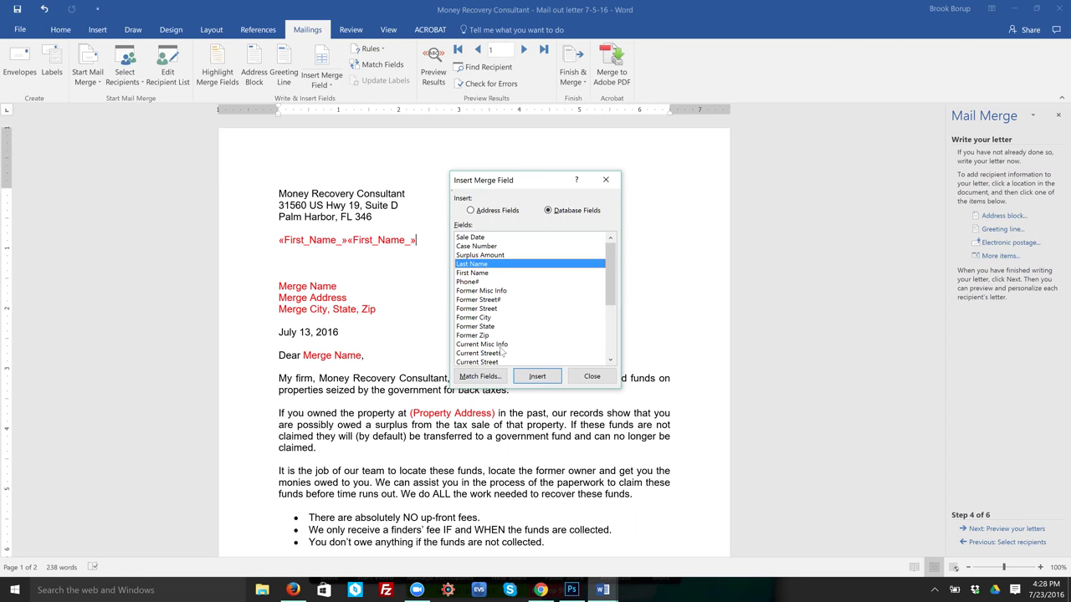
left_click(540, 379)
Step: Add the Current Street#, Current Street, Current City, Current State and Current Zip merge fields after the last name
left_click_drag(613, 270, 609, 284)
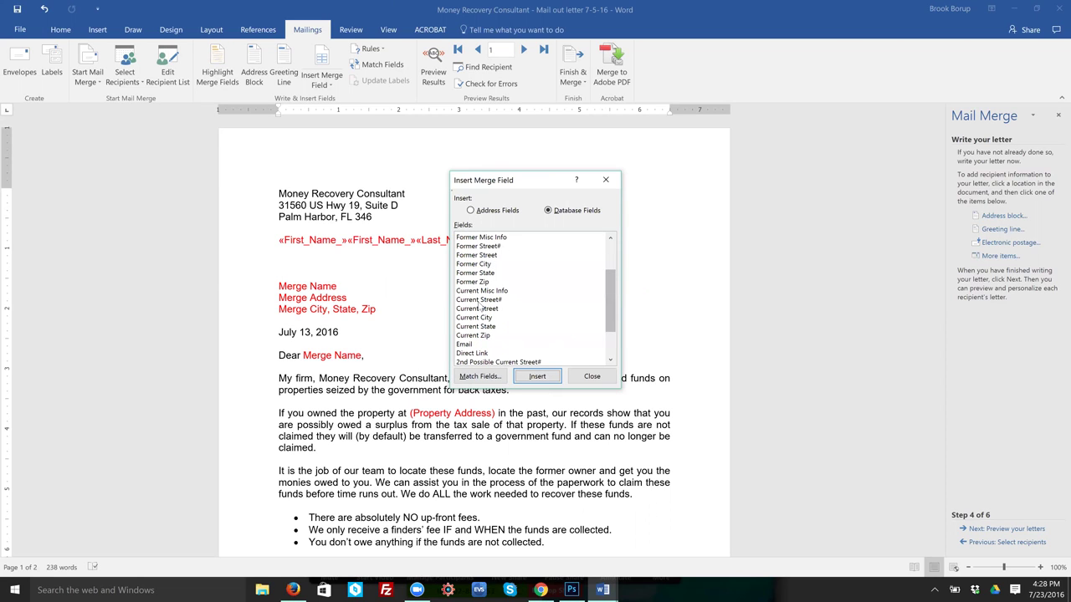
left_click(459, 302)
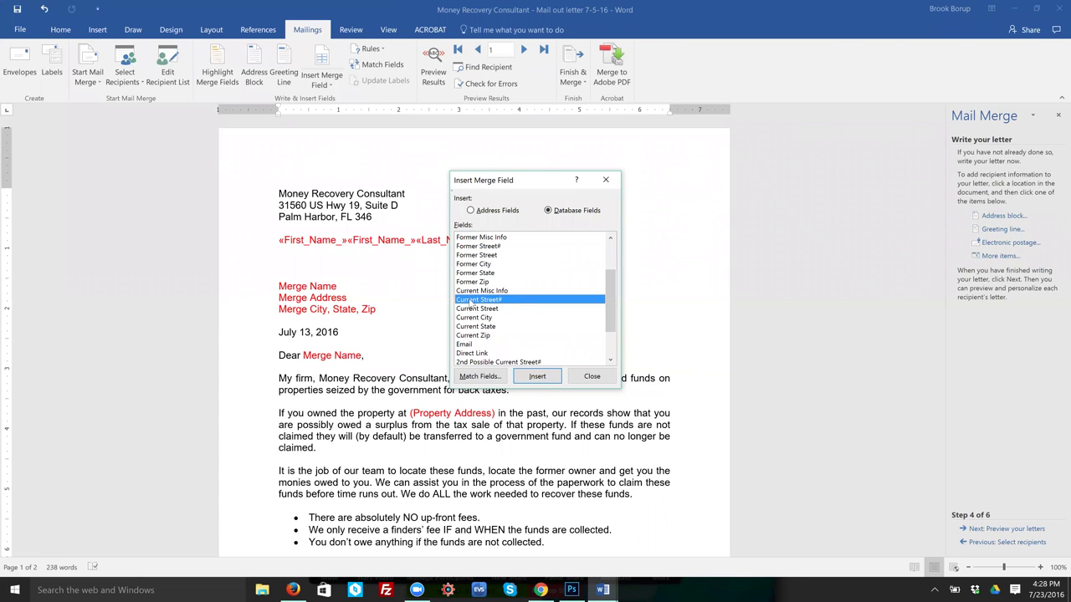
double_click(470, 308)
left_click(470, 318)
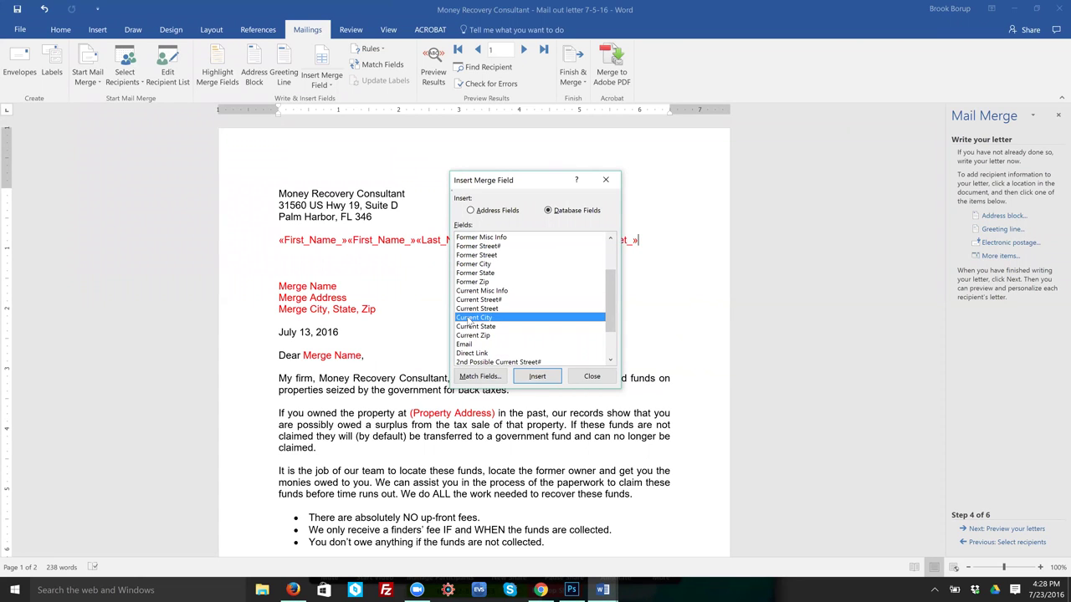
double_click(470, 319)
left_click(470, 326)
double_click(470, 326)
left_click(472, 336)
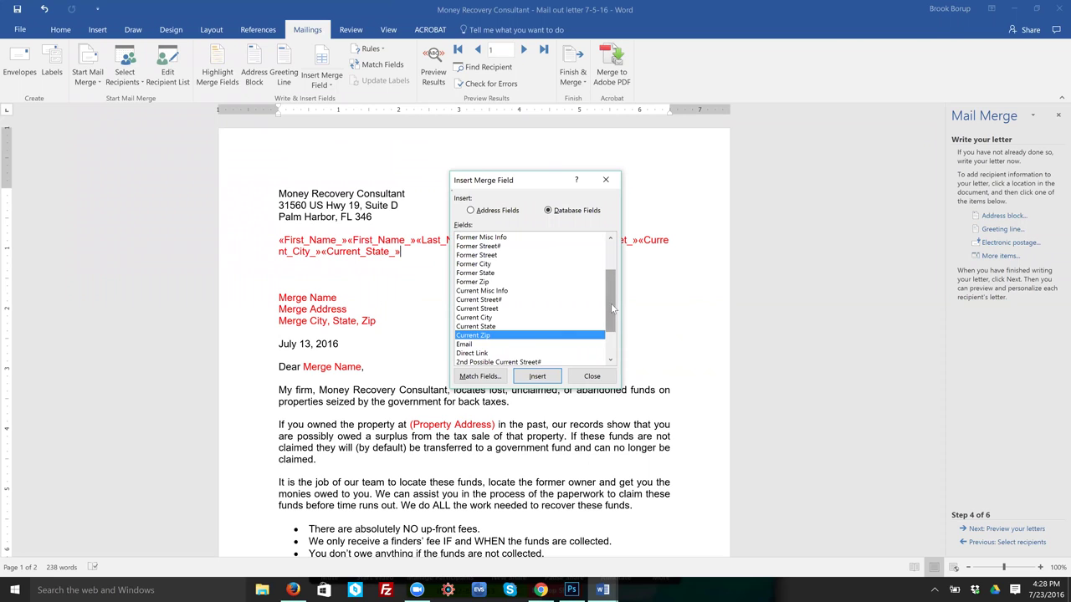
left_click_drag(611, 302, 608, 337)
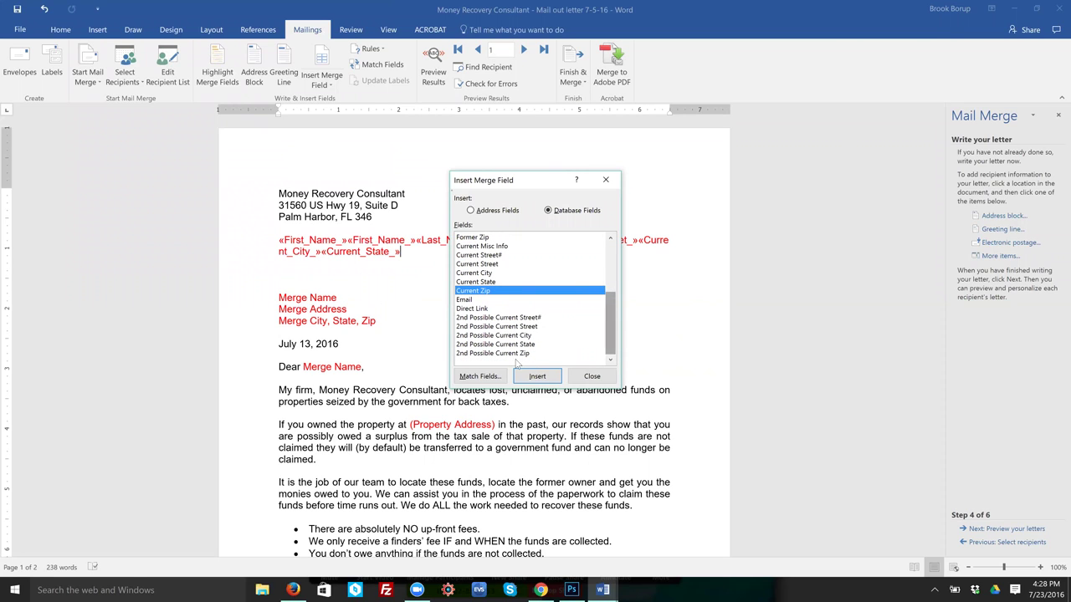
left_click(540, 379)
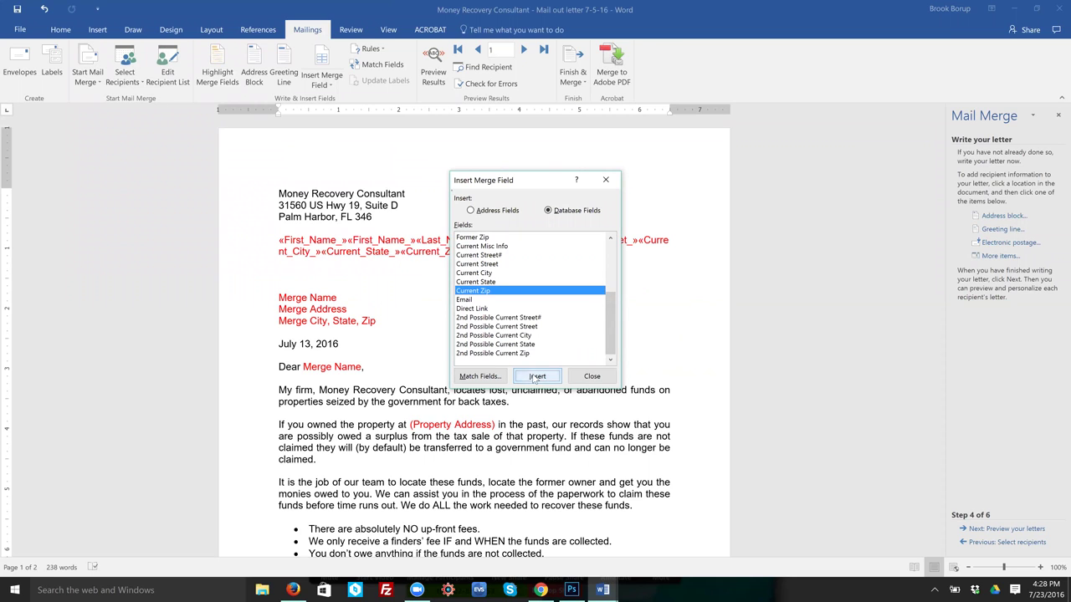
left_click(592, 377)
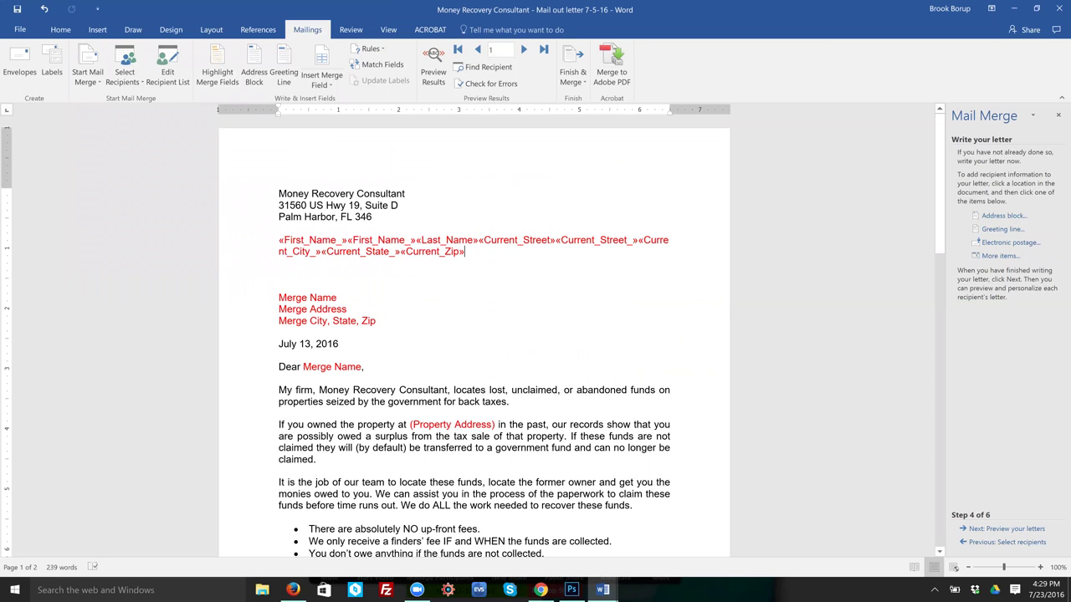
Step: Delete the duplicate First_Name field, leaving a single one before Last_Name
left_click(381, 240)
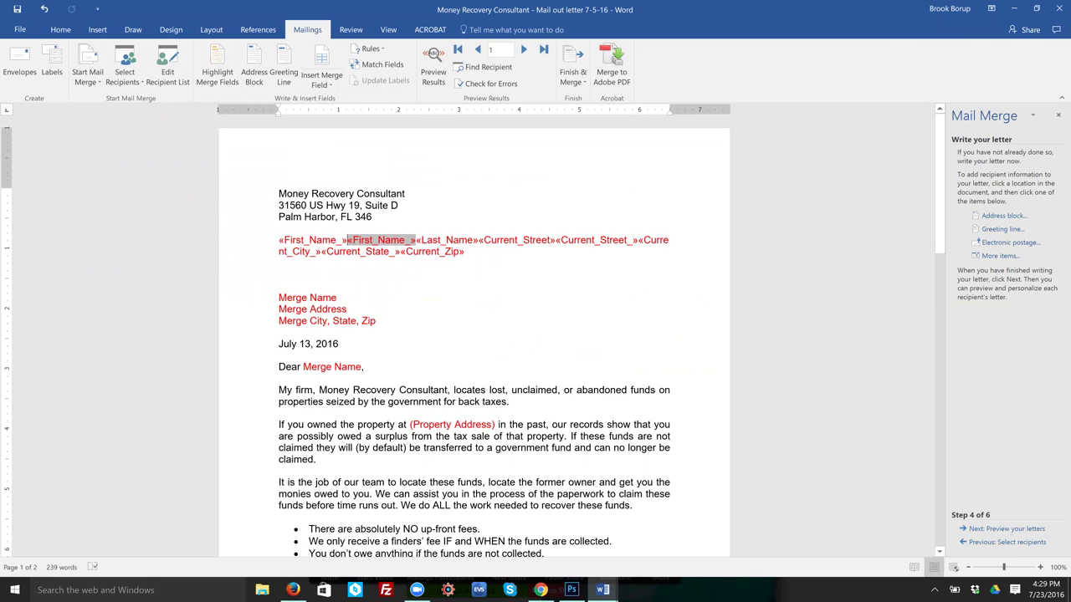
key("Home")
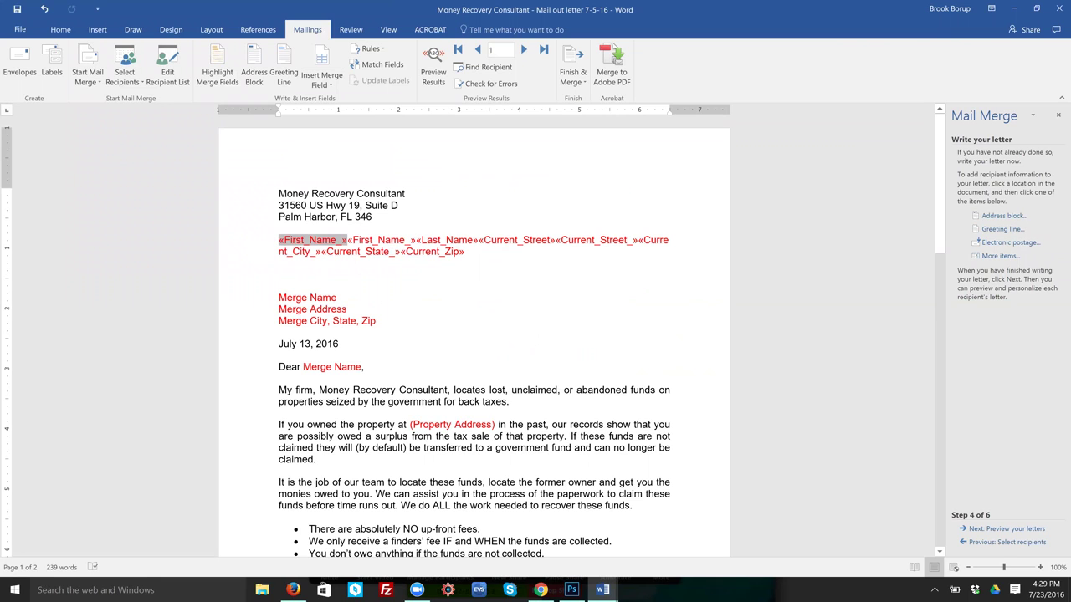
key("BackSpace")
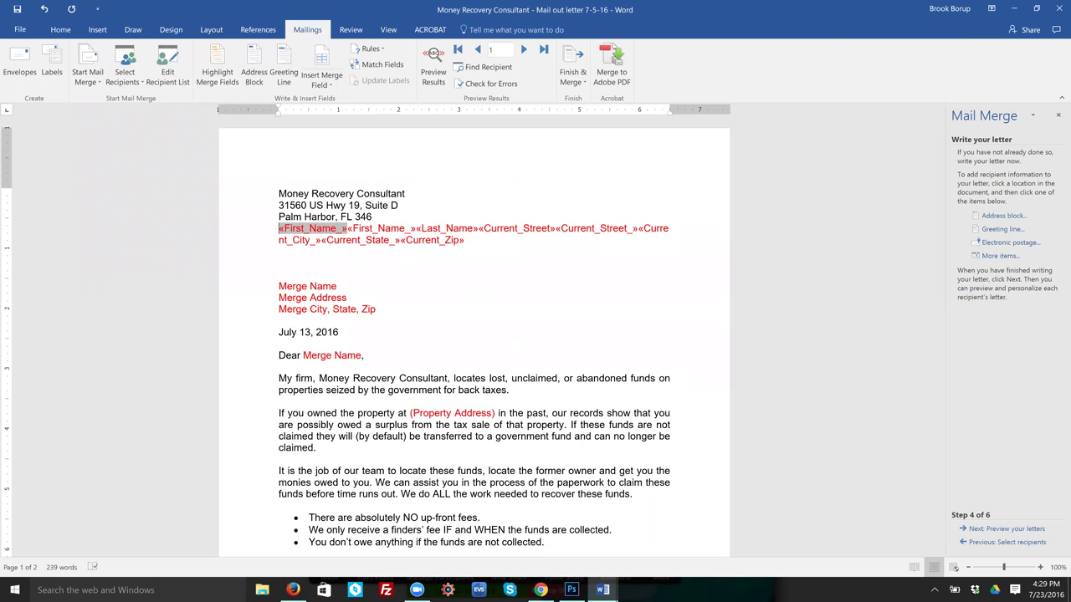
key("Return")
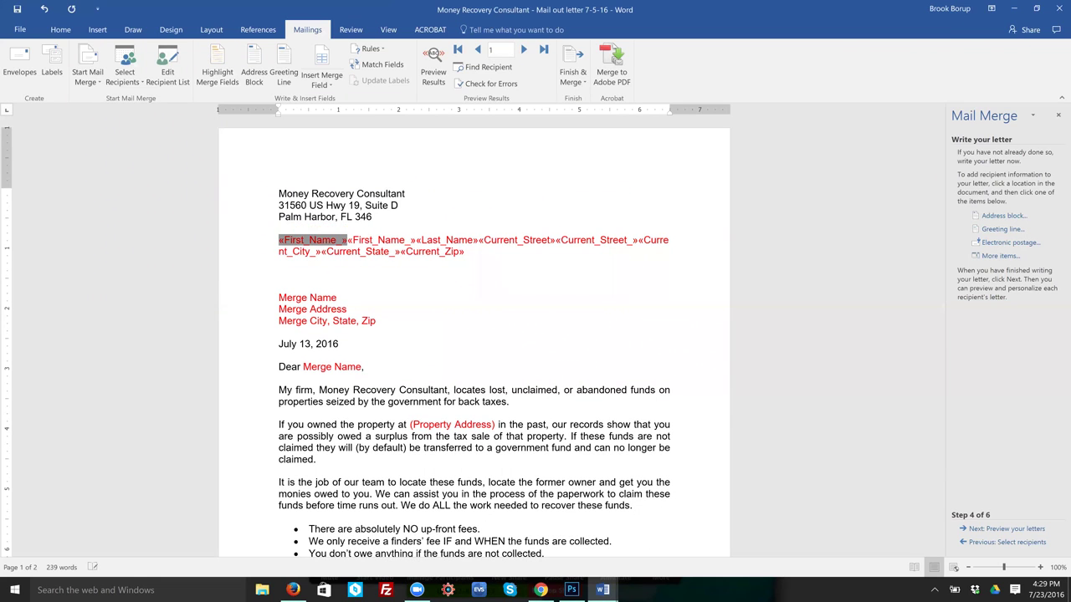
key("Delete")
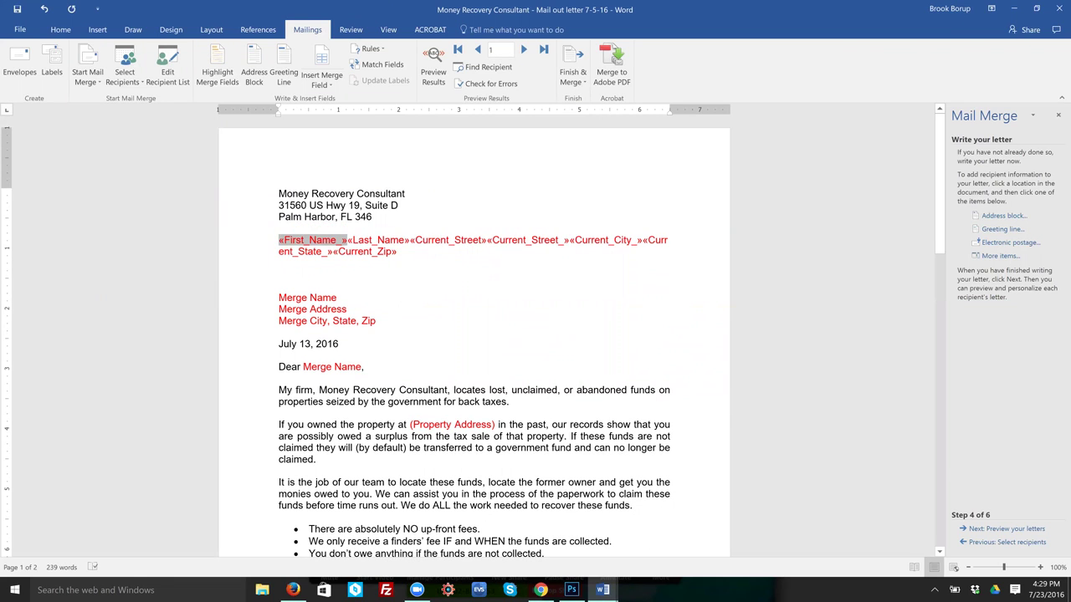
Step: Move the address fields onto a new line below the name and put a space between First_Name and Last_Name
left_click(378, 240)
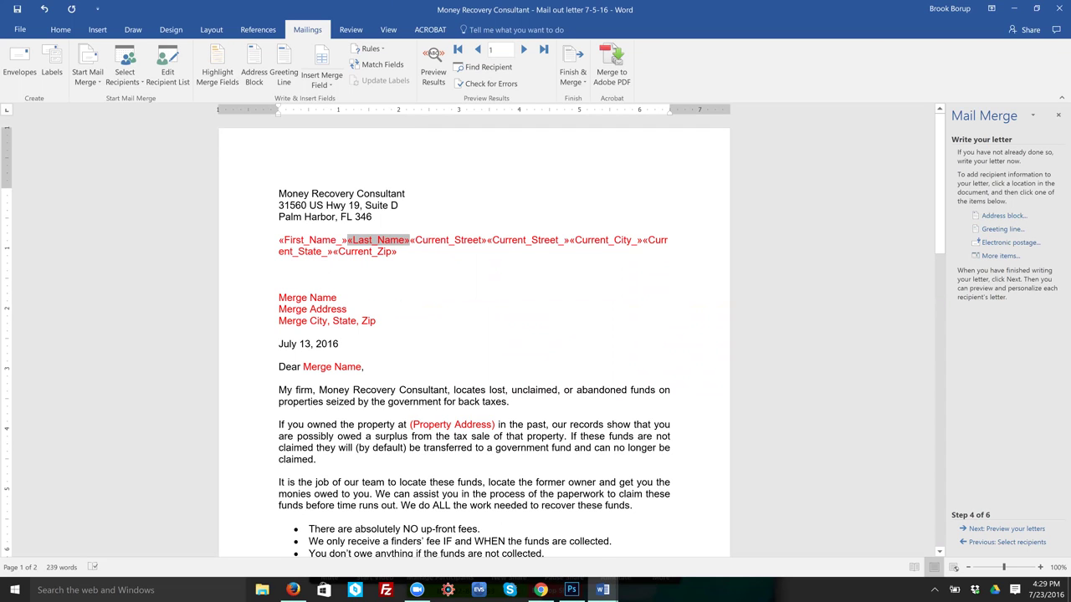
key("Return")
key("BackSpace")
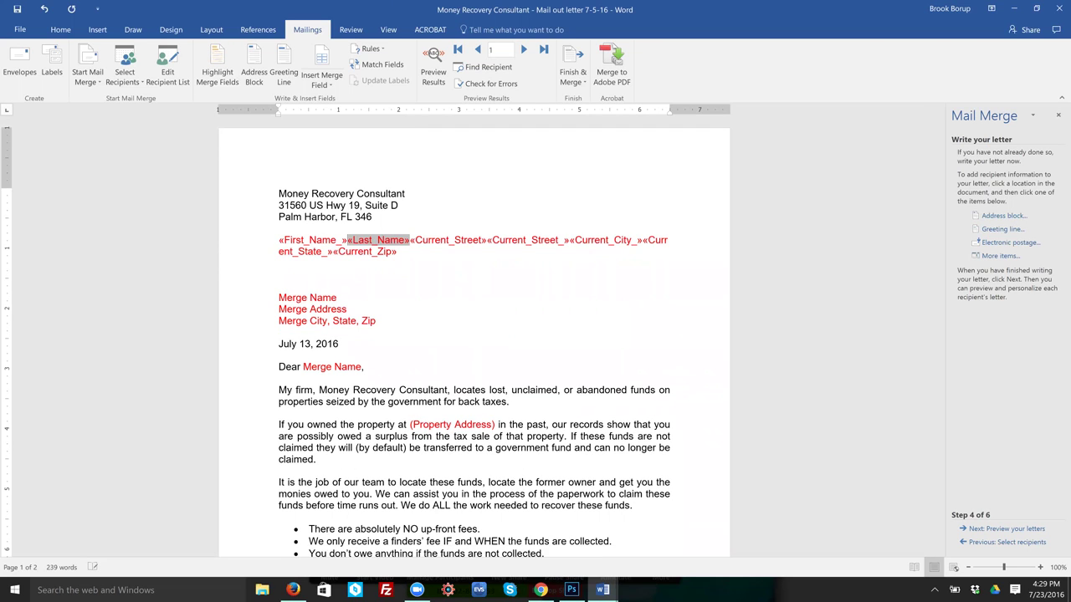
left_click(411, 241)
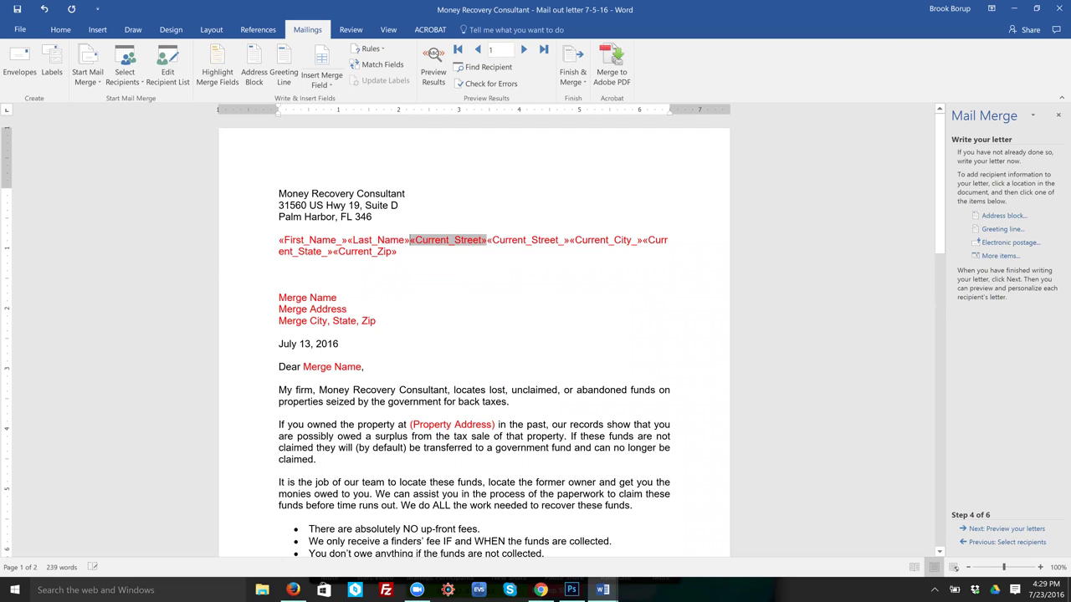
key("Return")
left_click(409, 241)
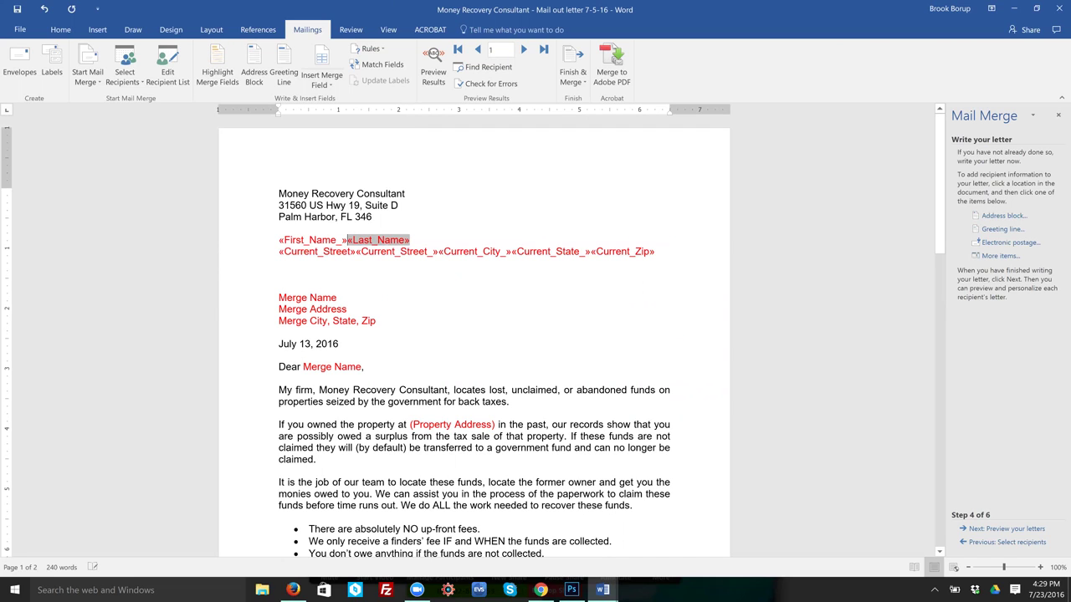
left_click(342, 240)
Step: Delete the first of the two adjacent street fields, keeping Current_Street_ at the start of the address line
left_click(358, 251)
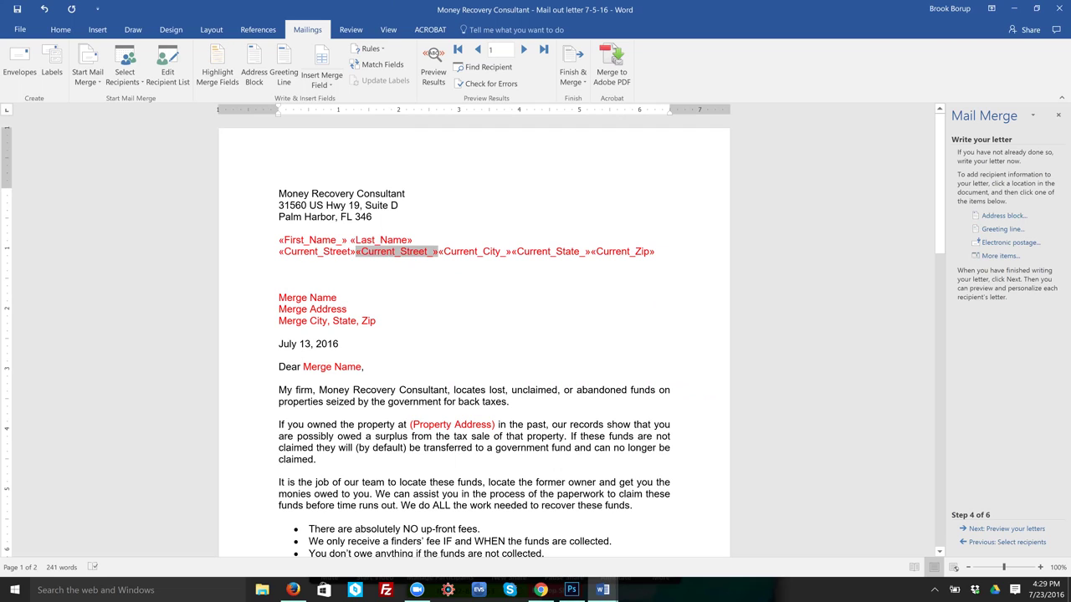
left_click(355, 251)
key("Delete")
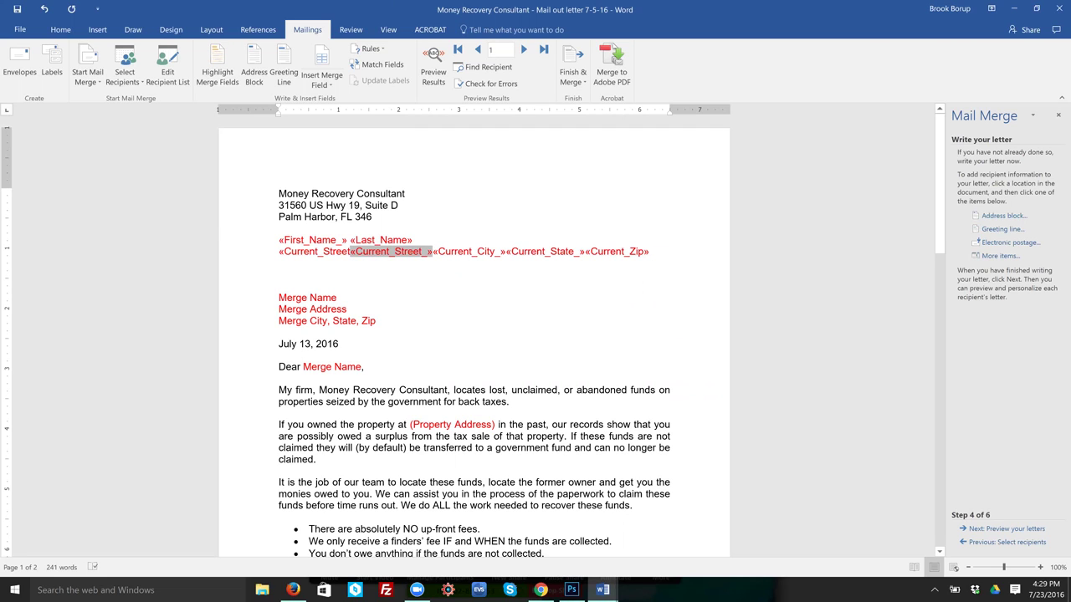
left_click(349, 260)
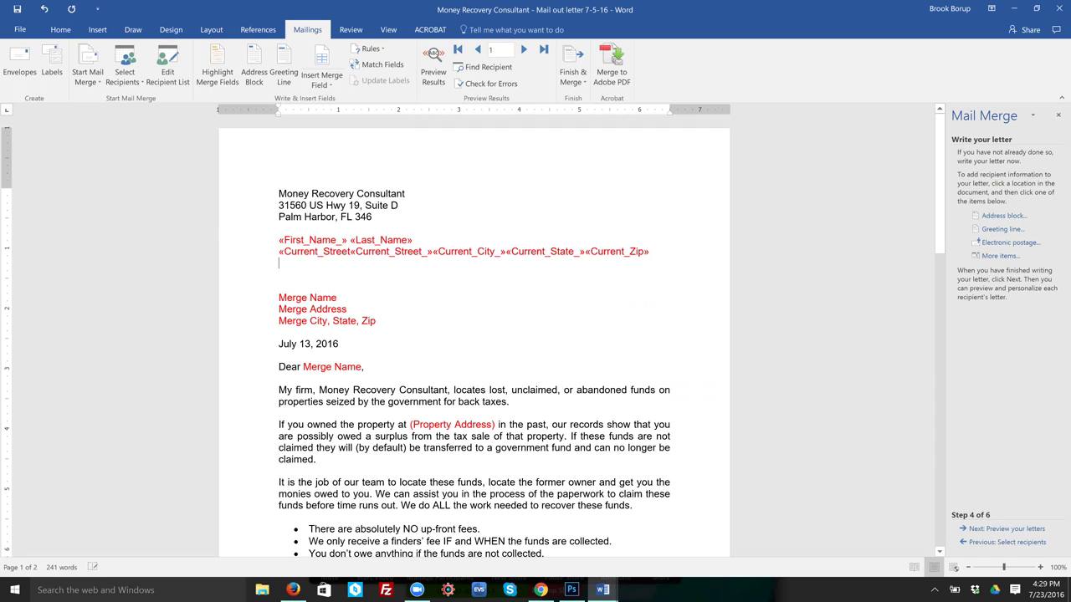
key("shift+Home")
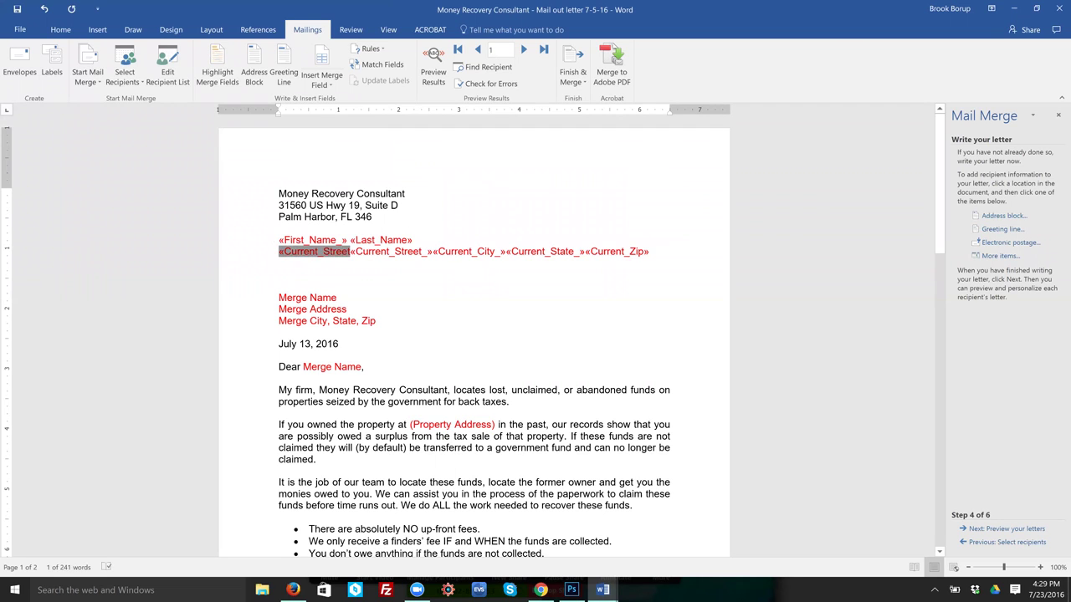
key("Delete")
key("Delete")
key("Delete")
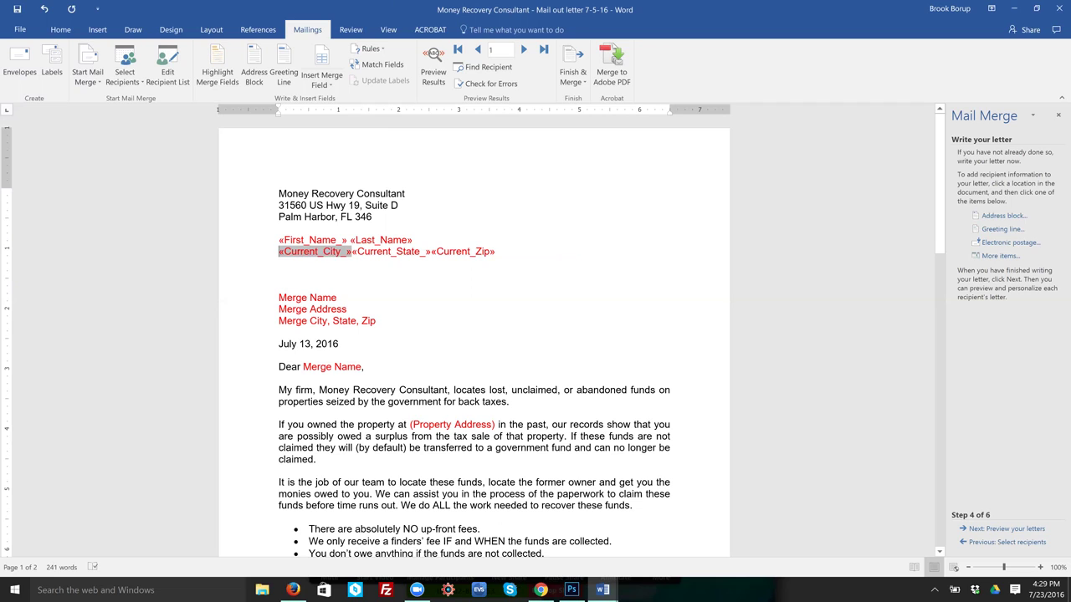
key("ctrl+z")
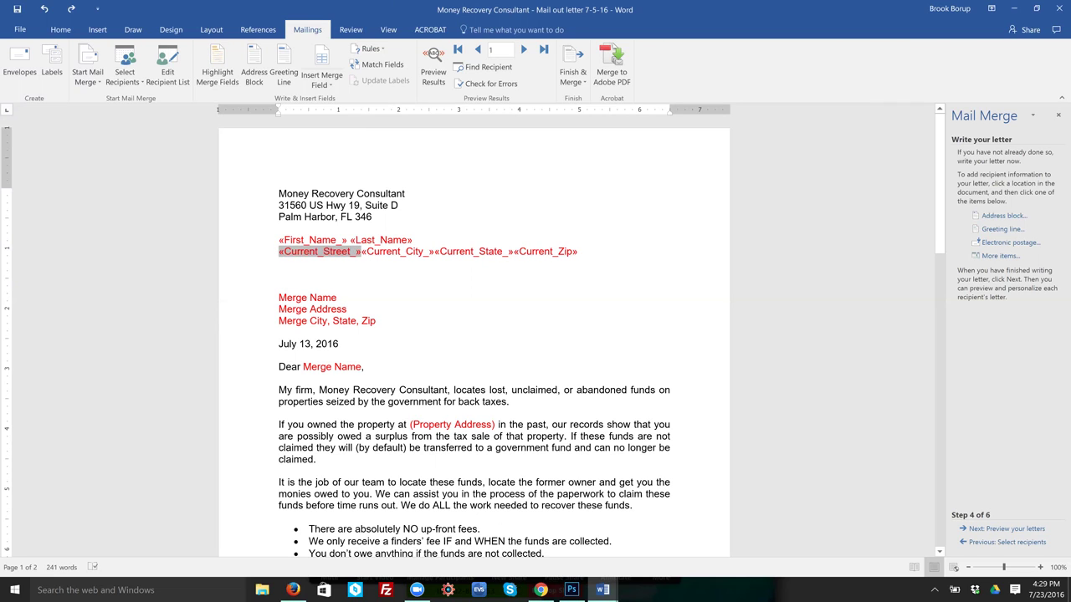
Step: Move the city, state and zip fields to their own line, with a comma and space after the city and a space before the zip
key("Right")
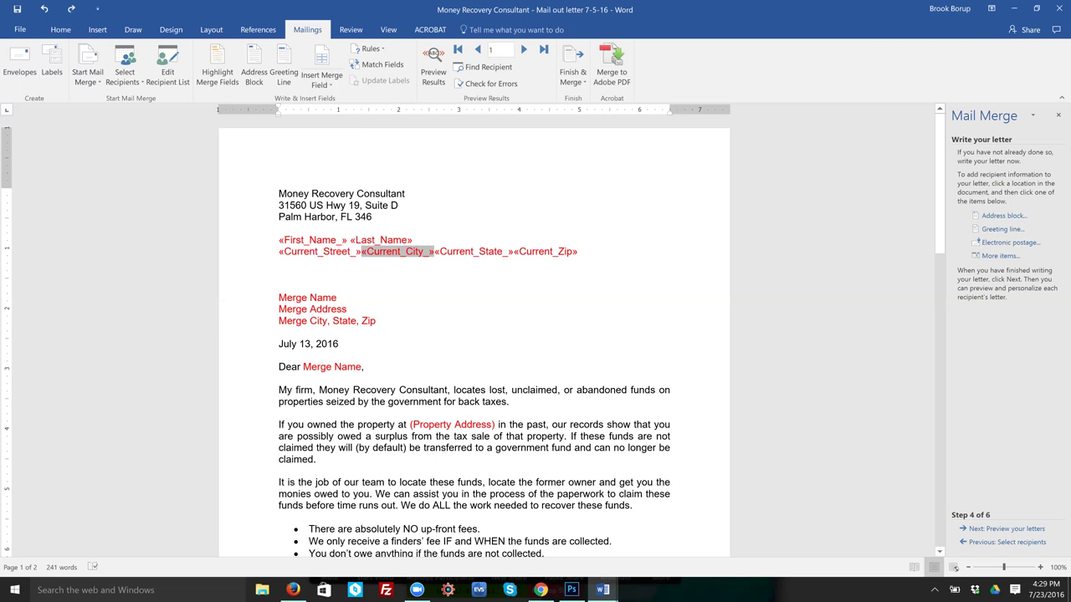
key("Return")
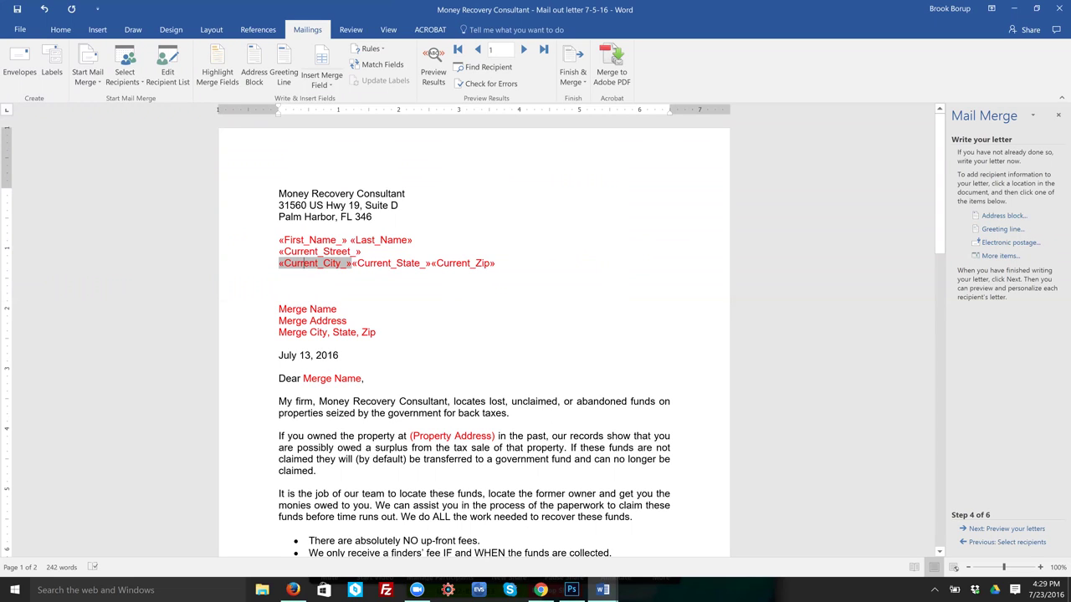
left_click(354, 262)
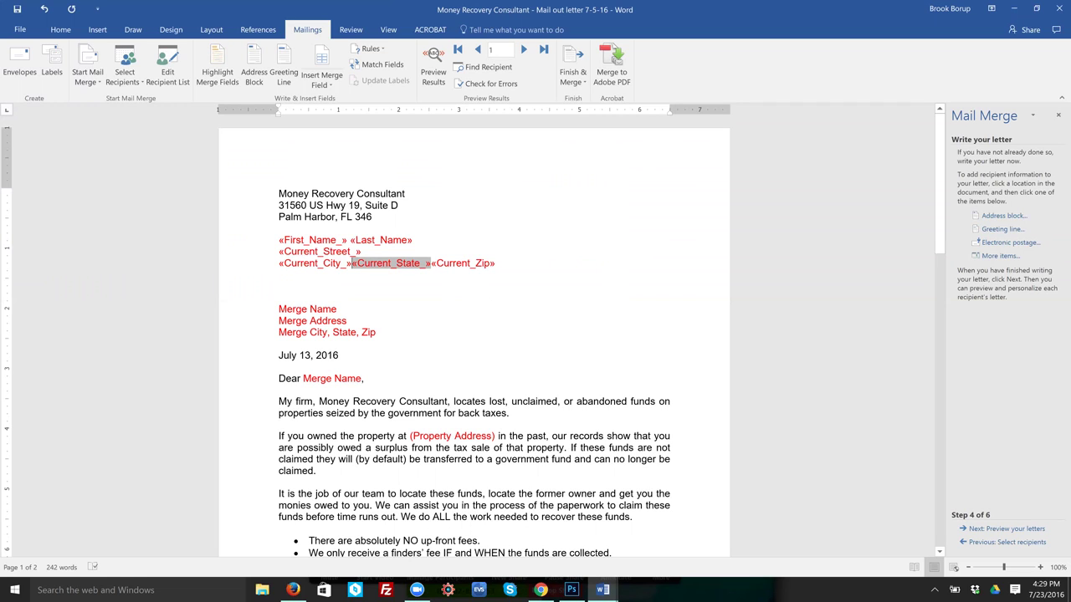
type(",")
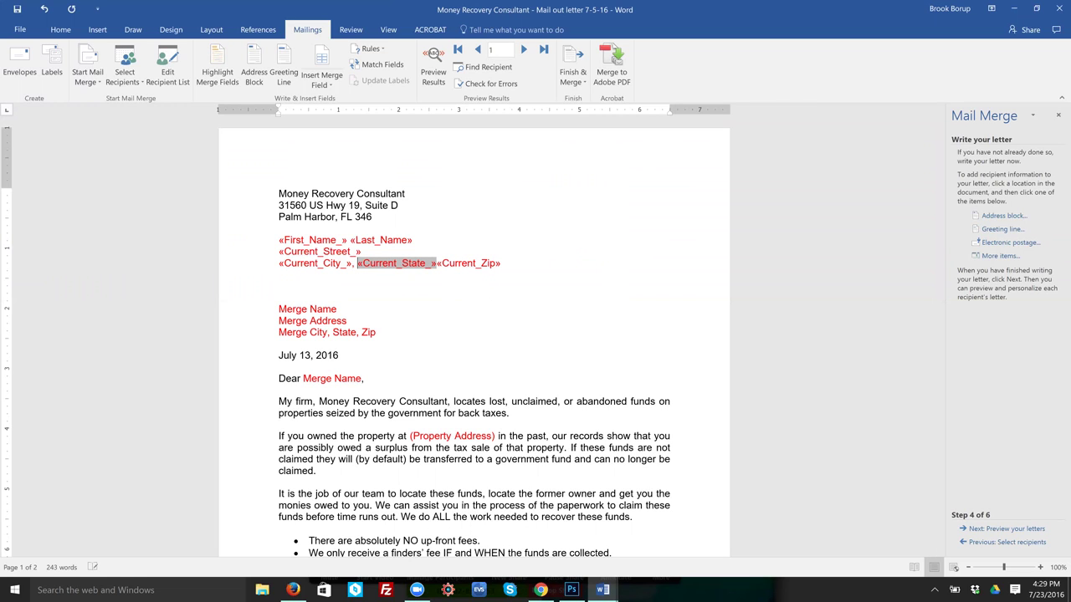
left_click(437, 263)
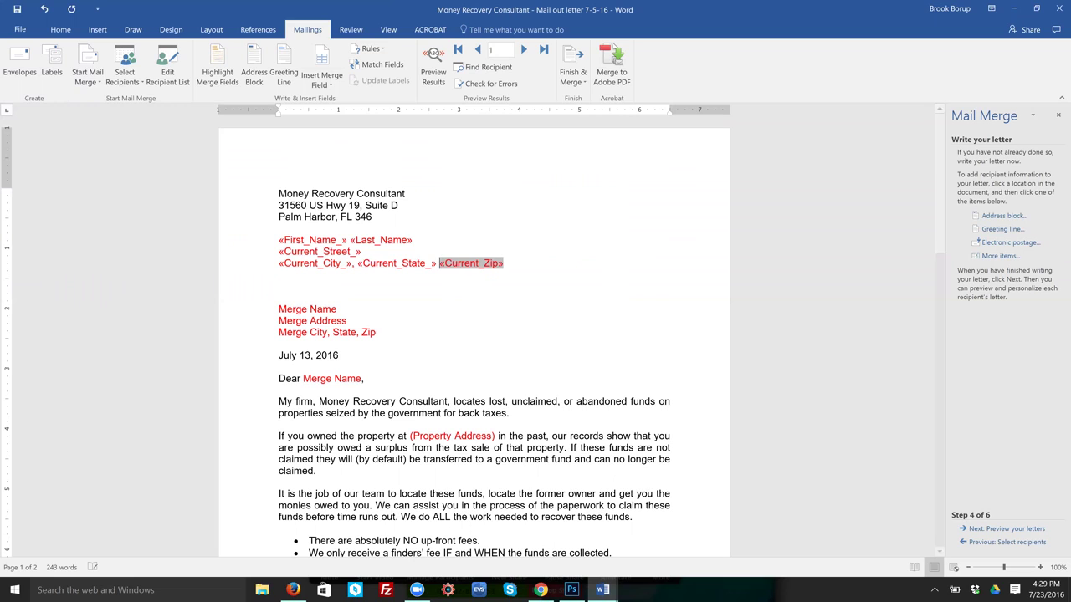
left_click(544, 263)
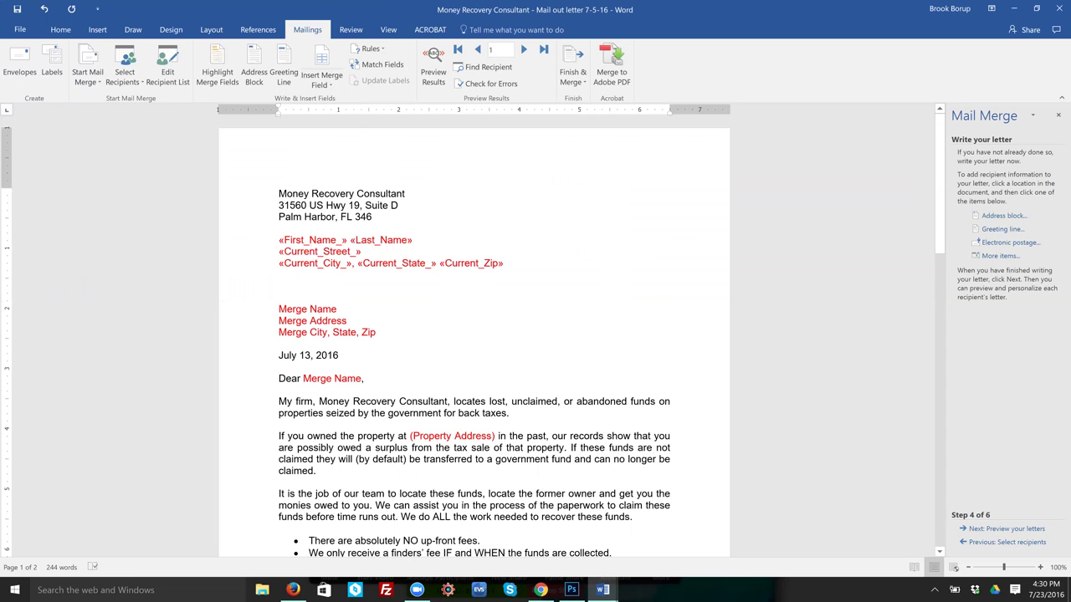
Step: Delete the red Merge Name, Merge Address and Merge City, State, Zip placeholder lines above the date
left_click_drag(310, 332, 376, 332)
key("shift+Home")
key("shift+Up")
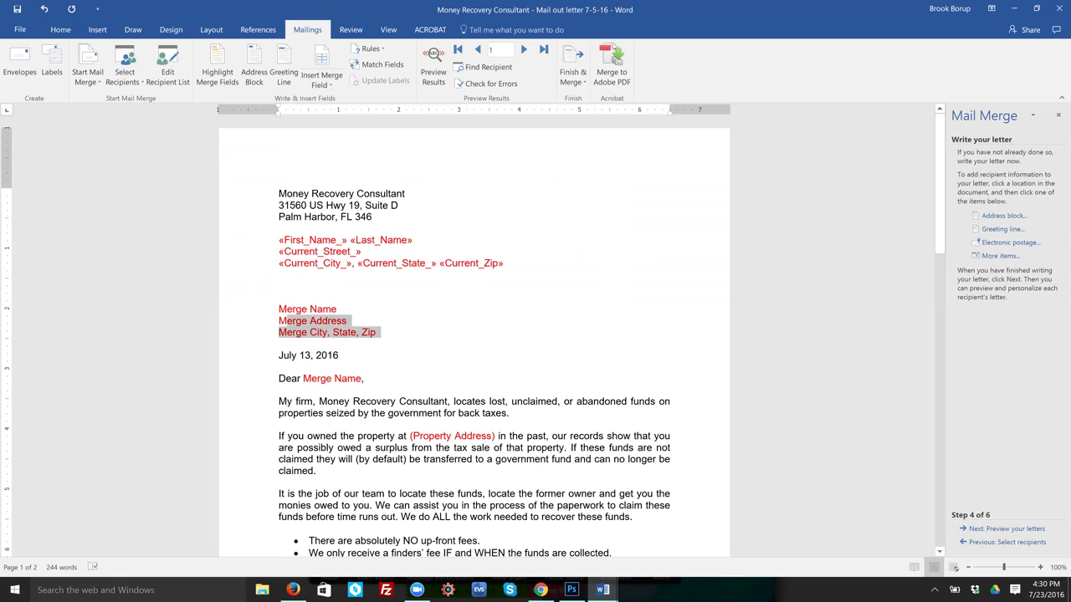
key("shift+Up")
key("Delete")
key("Delete")
key("Delete")
key("Delete")
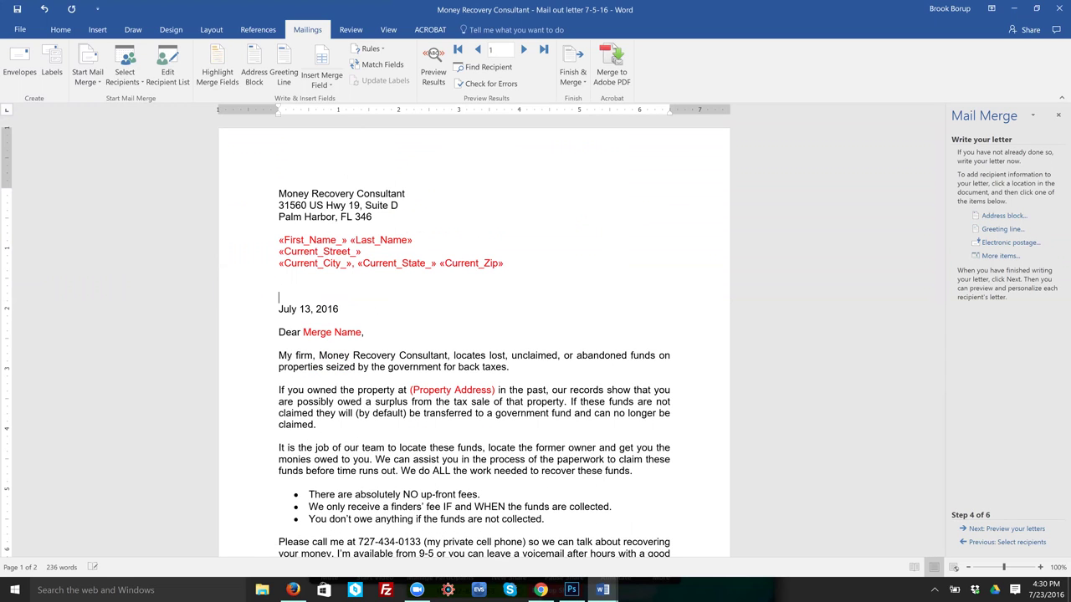
Step: Change the font color of the three-line name and address field block to Automatic
key("shift+Home")
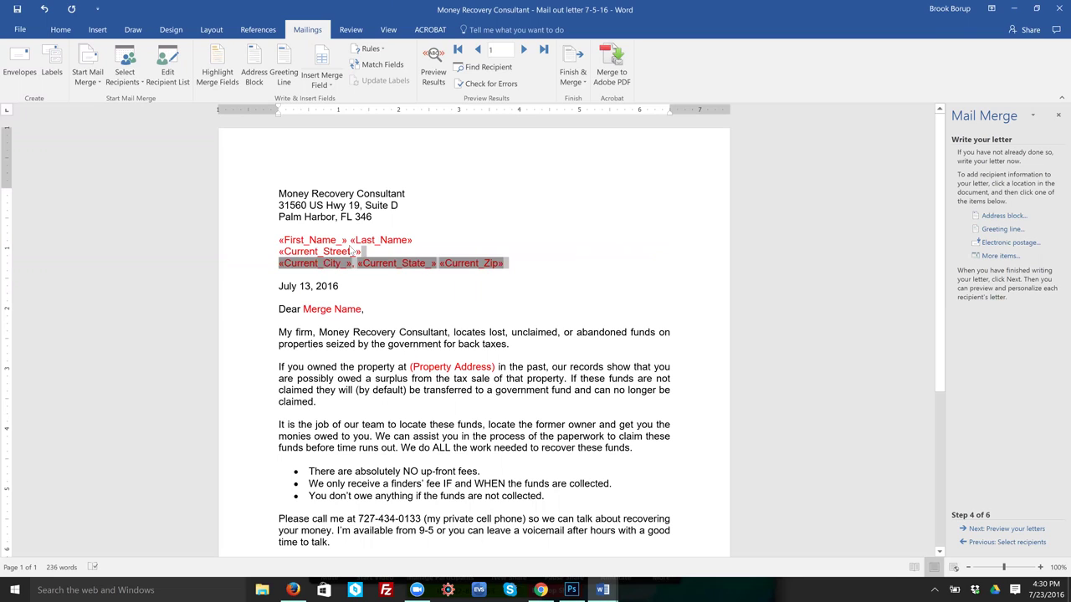
key("shift+Up")
left_click(266, 242, "shift")
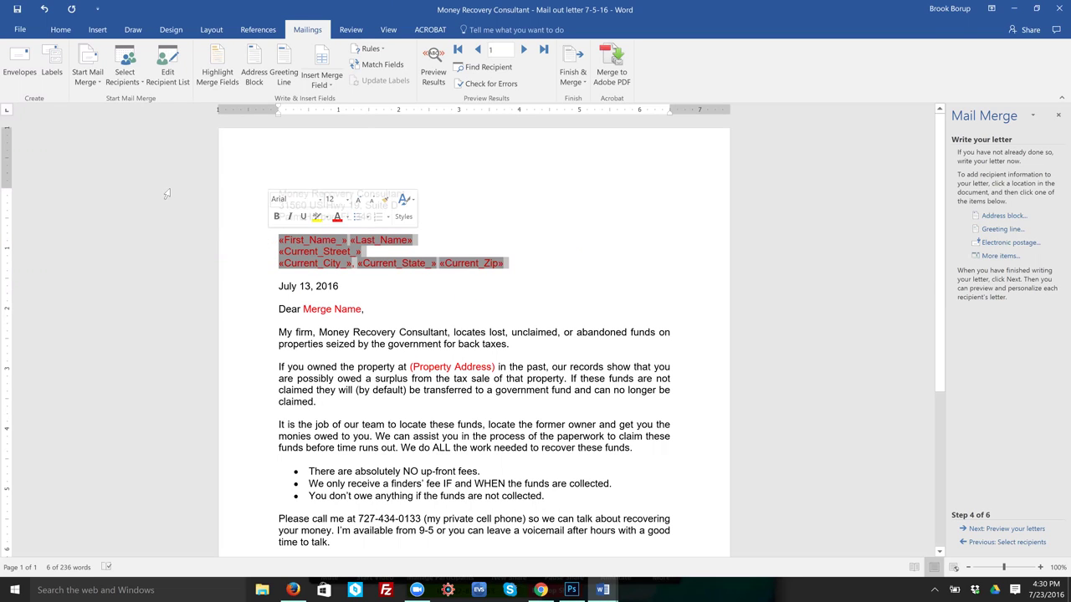
left_click(60, 29)
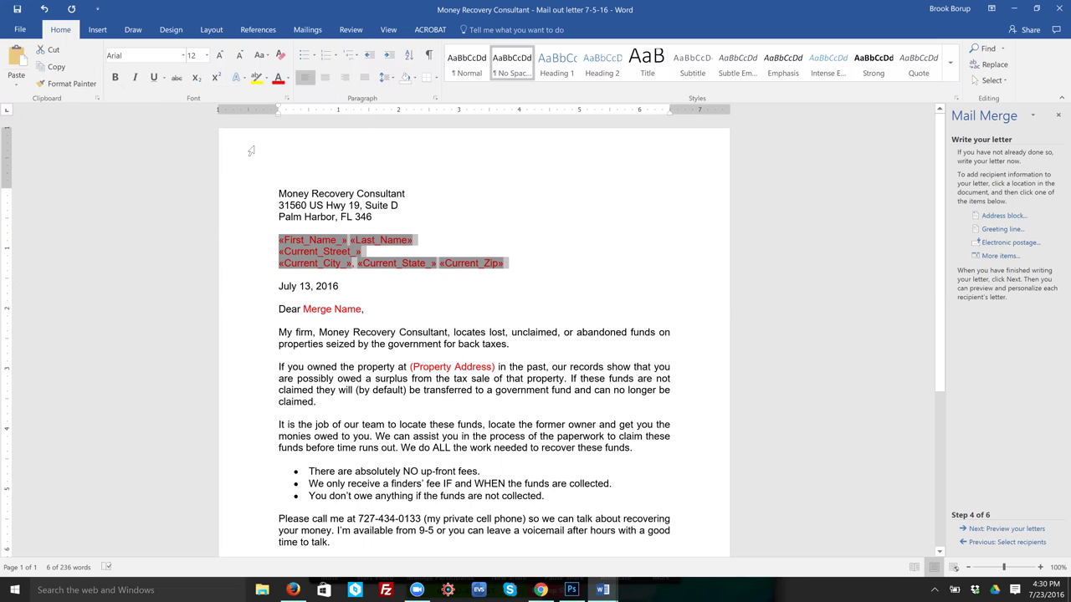
left_click(287, 77)
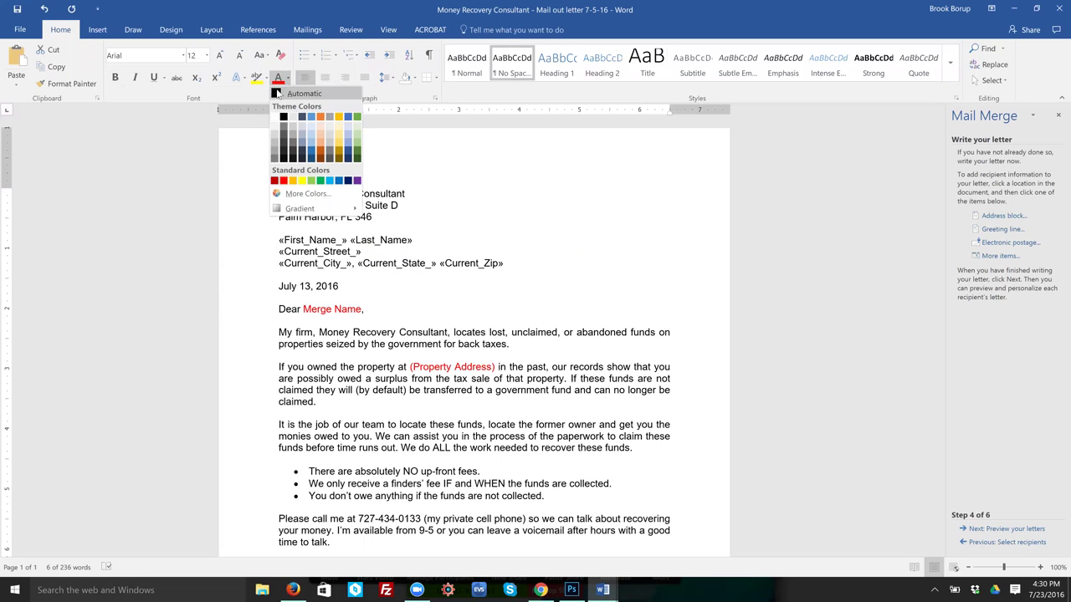
left_click(365, 270)
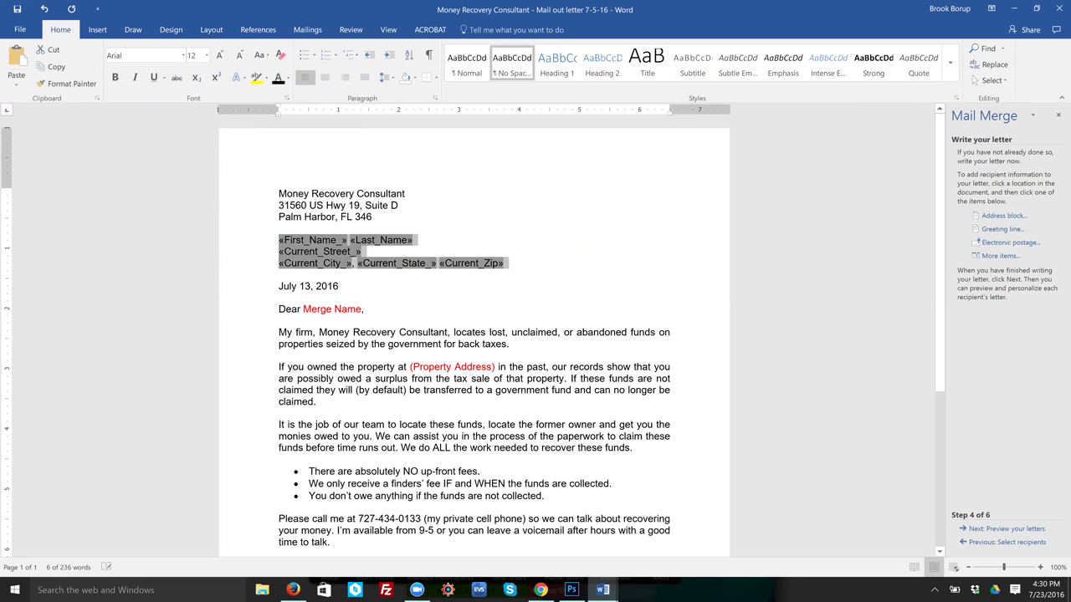
Step: Replace the red Merge Name placeholder in the greeting with a copy of the First_Name field
left_click(364, 309)
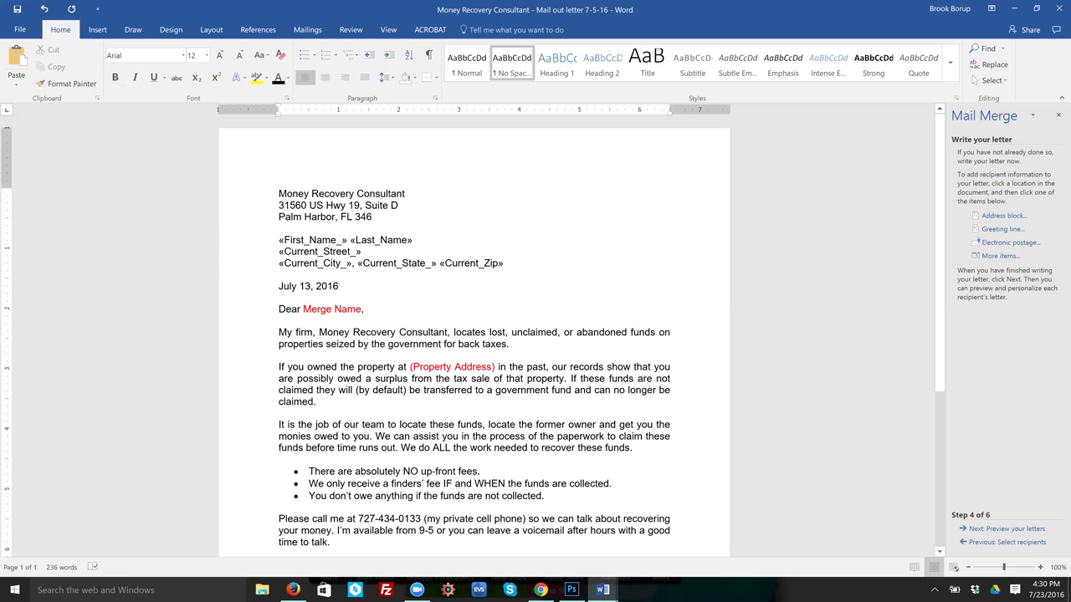
double_click(312, 240)
key("ctrl+c")
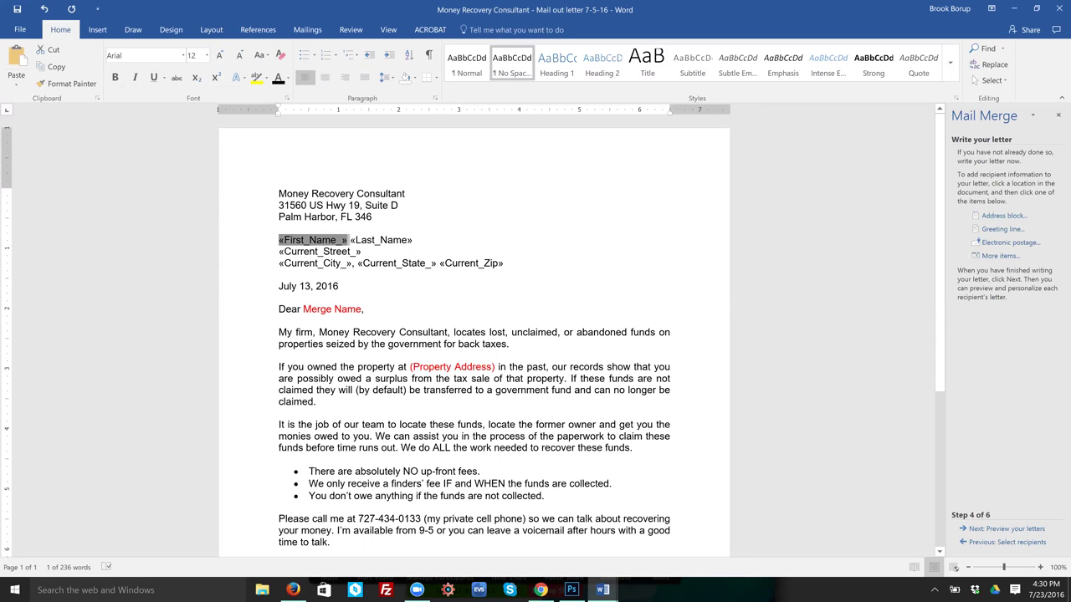
left_click_drag(361, 310, 303, 309)
key("ctrl+v")
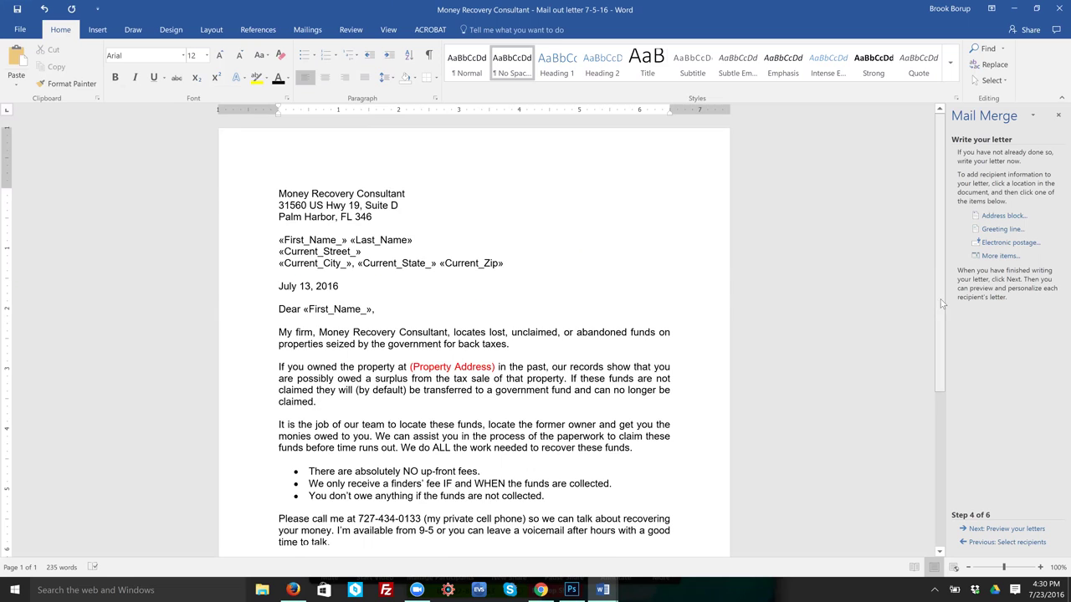
Step: Delete the red (Property Address) placeholder after "If you owned the property at"
scroll(941, 303, "down", 2)
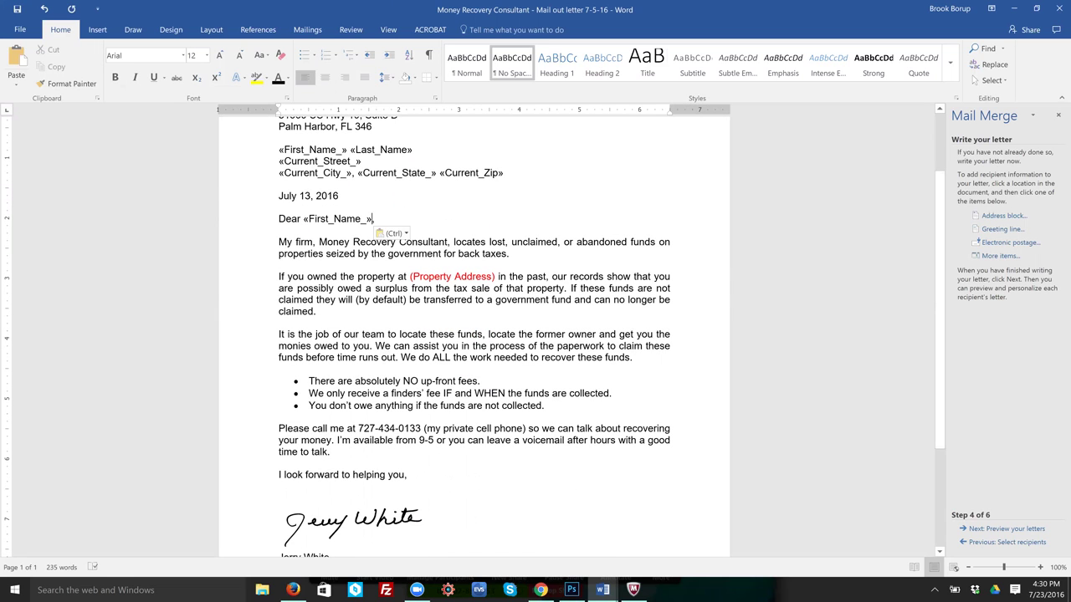
left_click_drag(498, 277, 410, 277)
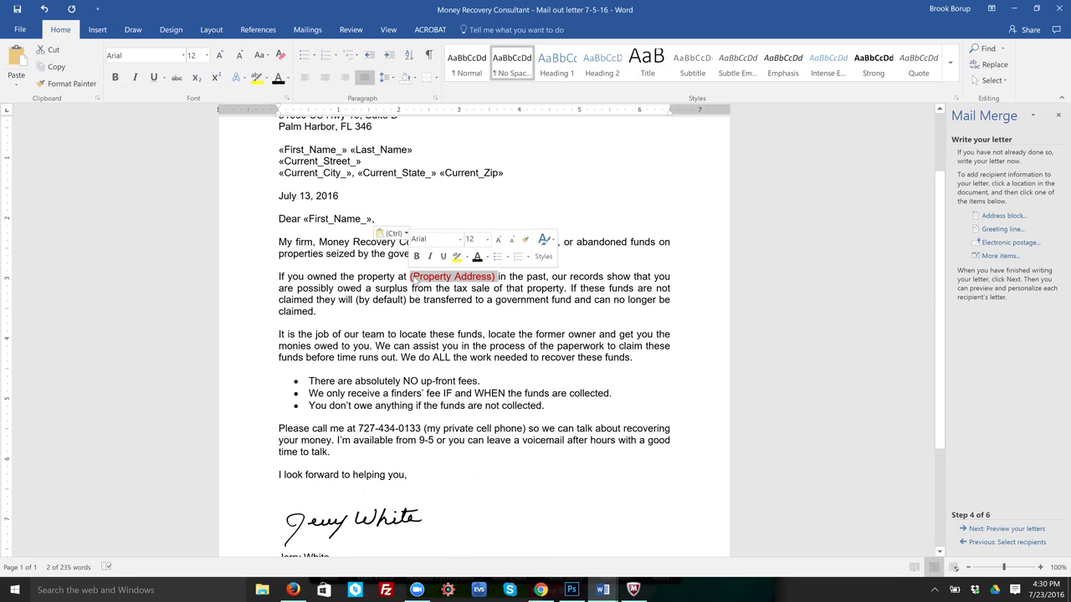
key("Delete")
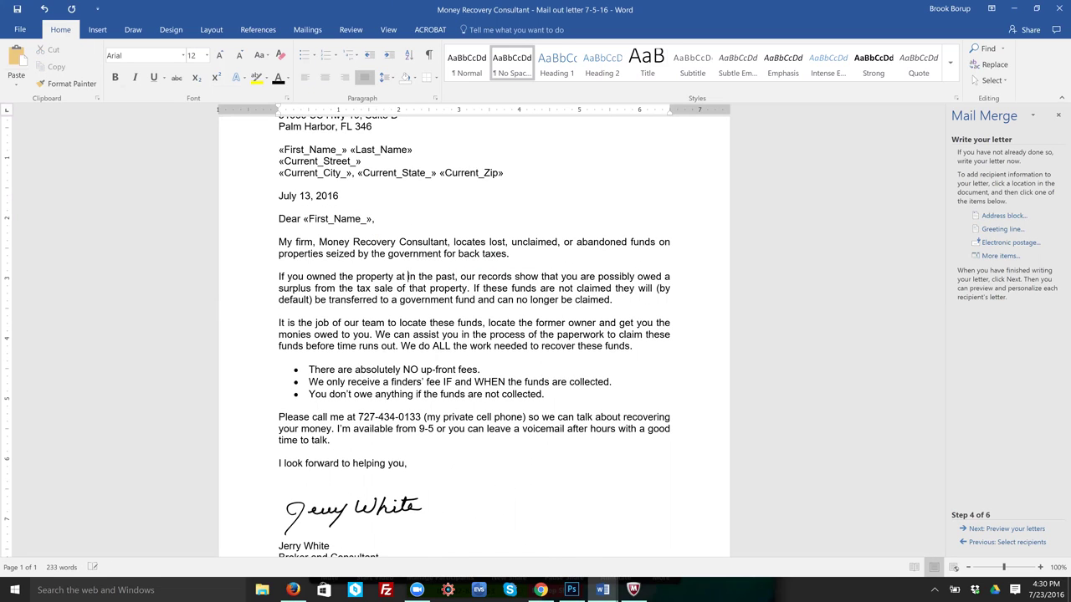
key("Delete")
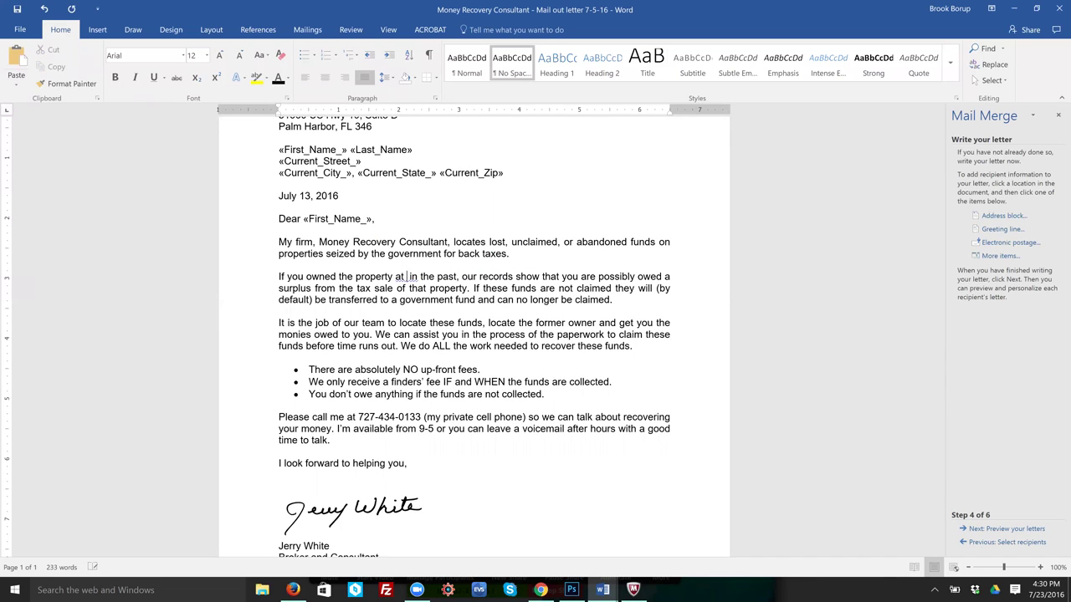
Step: Insert the Former Street# and Former Street merge fields after "If you owned the property at"
left_click(997, 256)
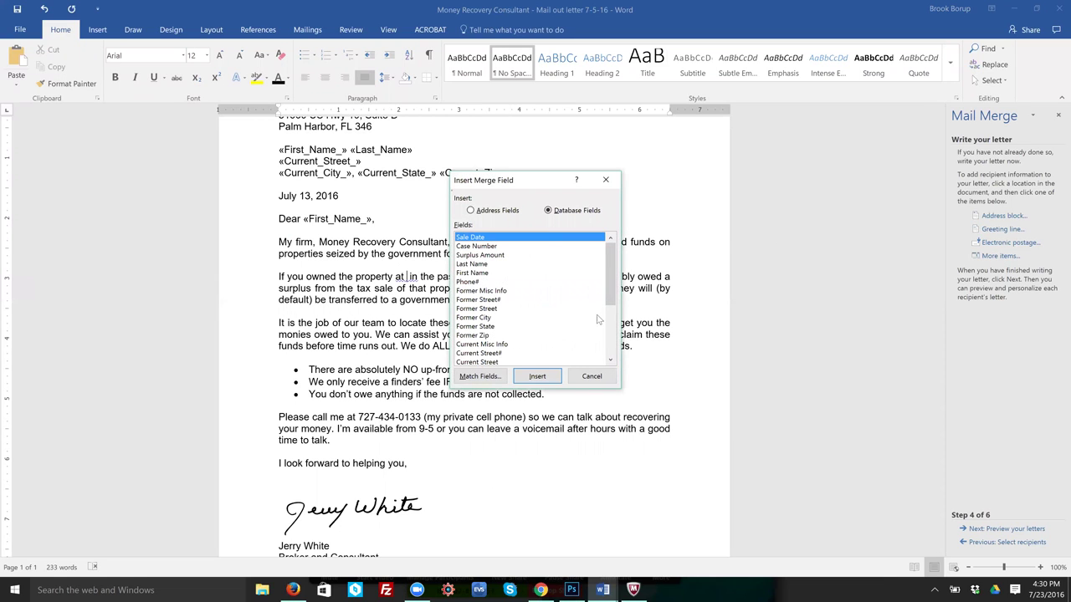
left_click(479, 299)
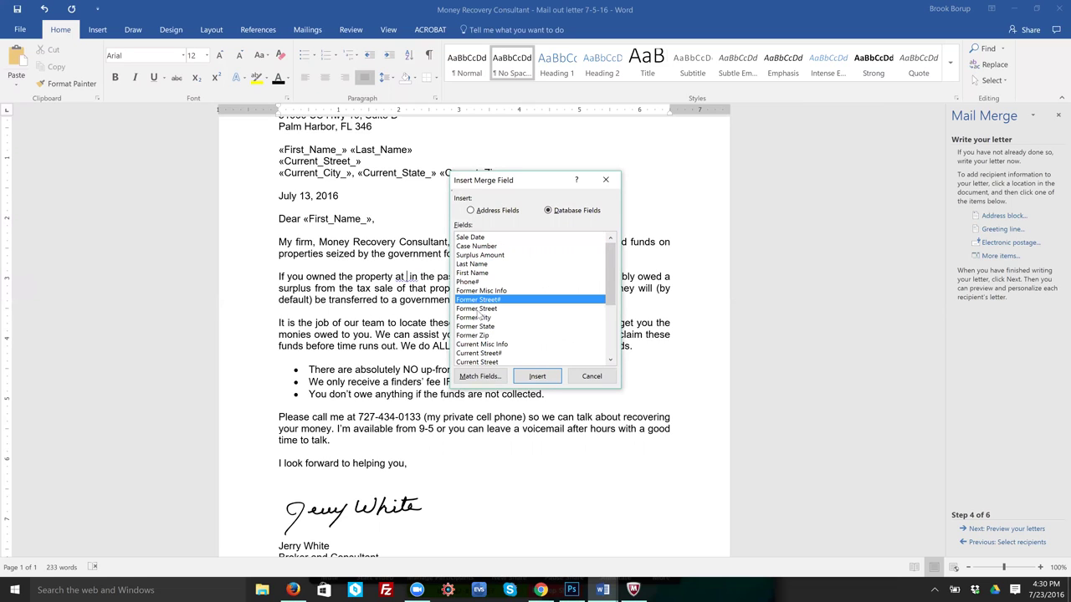
left_click(538, 375)
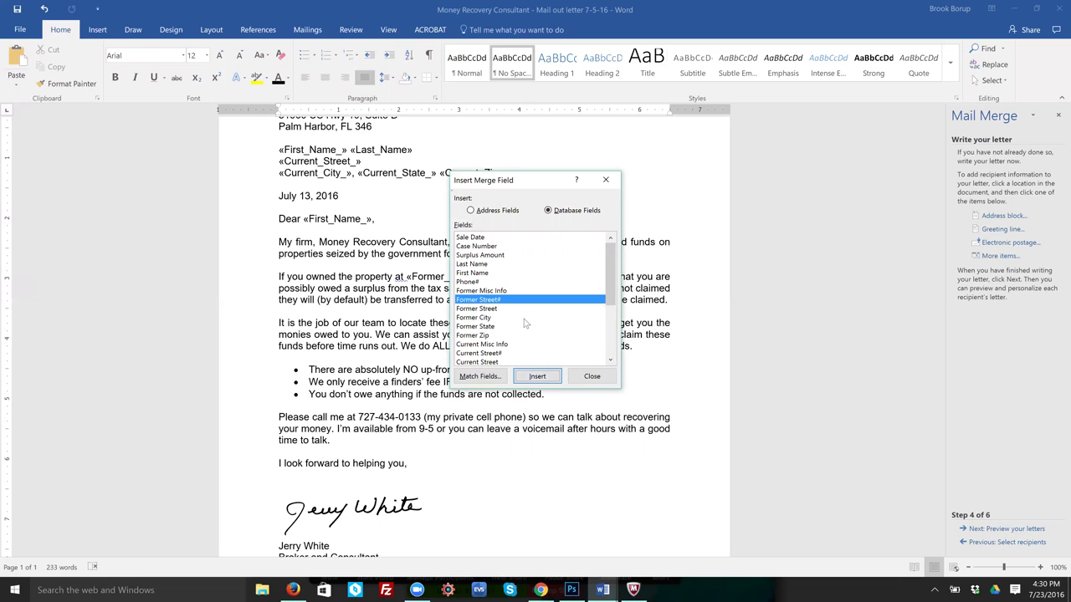
left_click(534, 374)
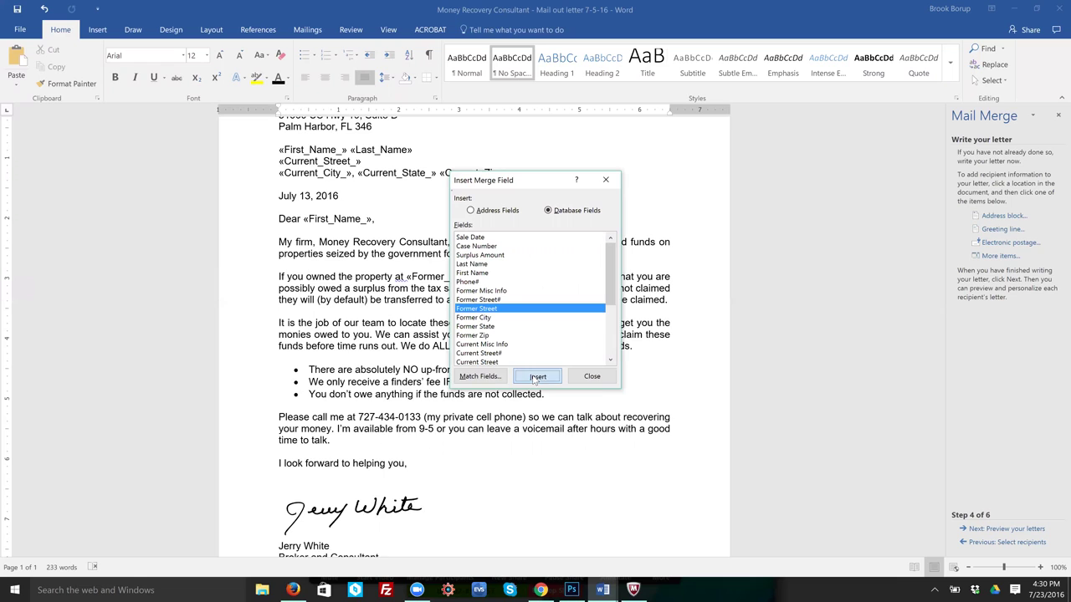
left_click(595, 381)
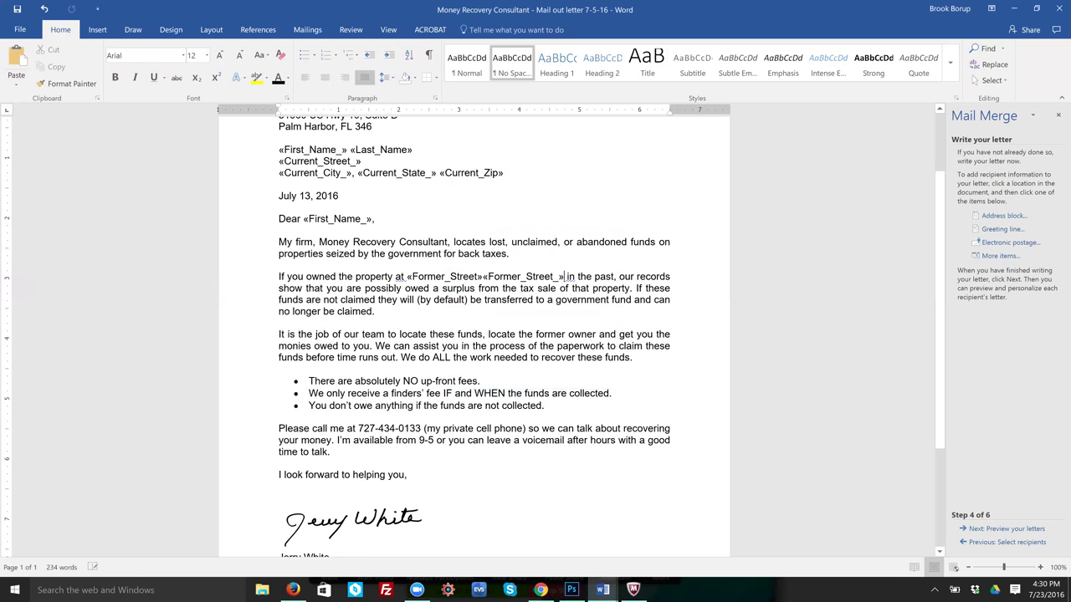
Step: Insert the Current Street# merge field before the Current_Street_ field in the address block, separated by a space
left_click(318, 160)
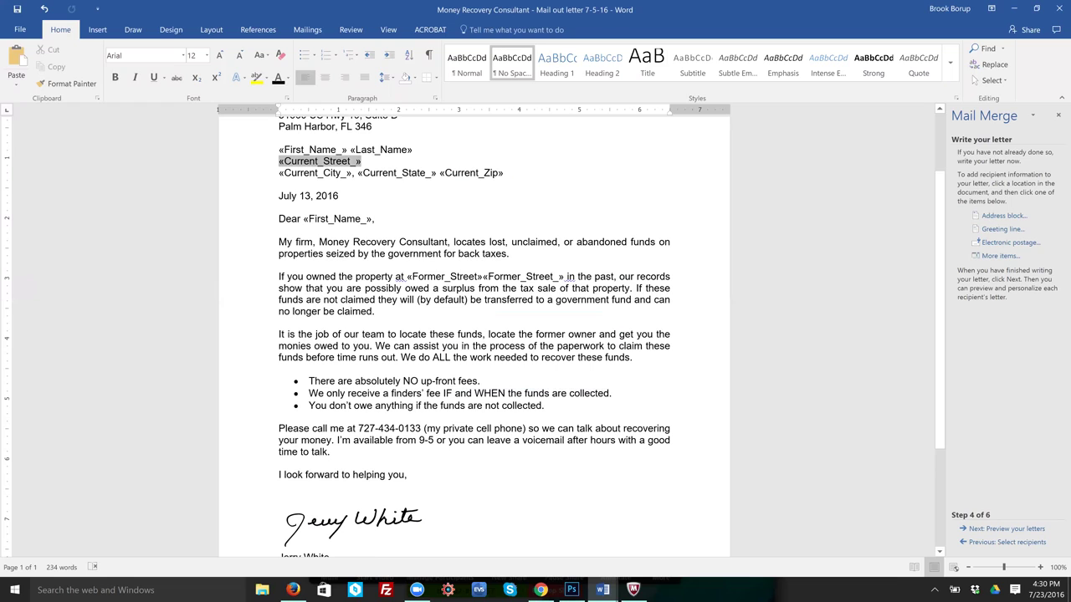
left_click(413, 149)
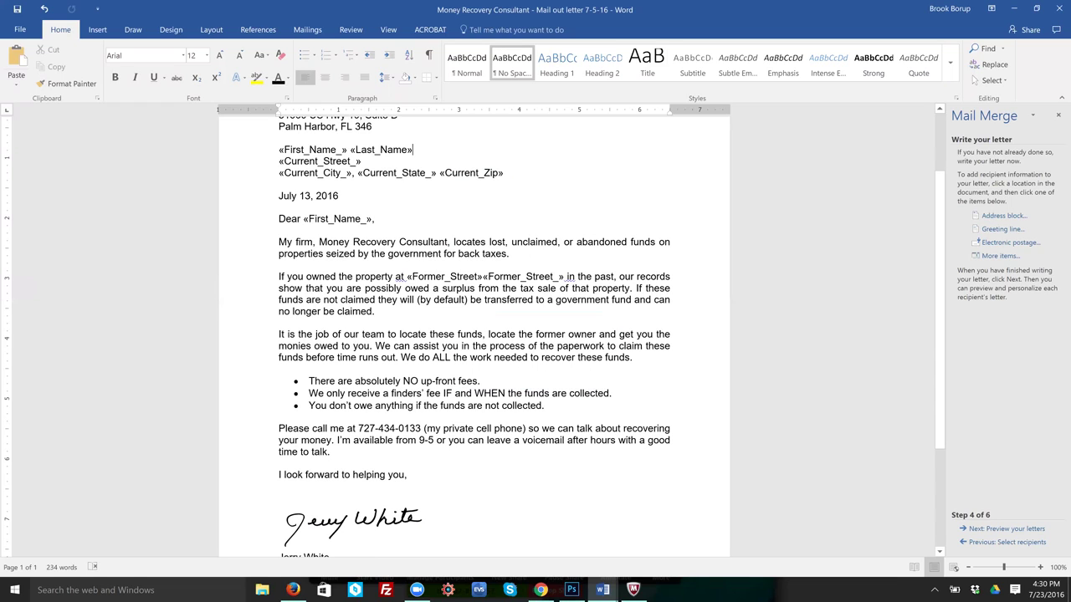
left_click(361, 161)
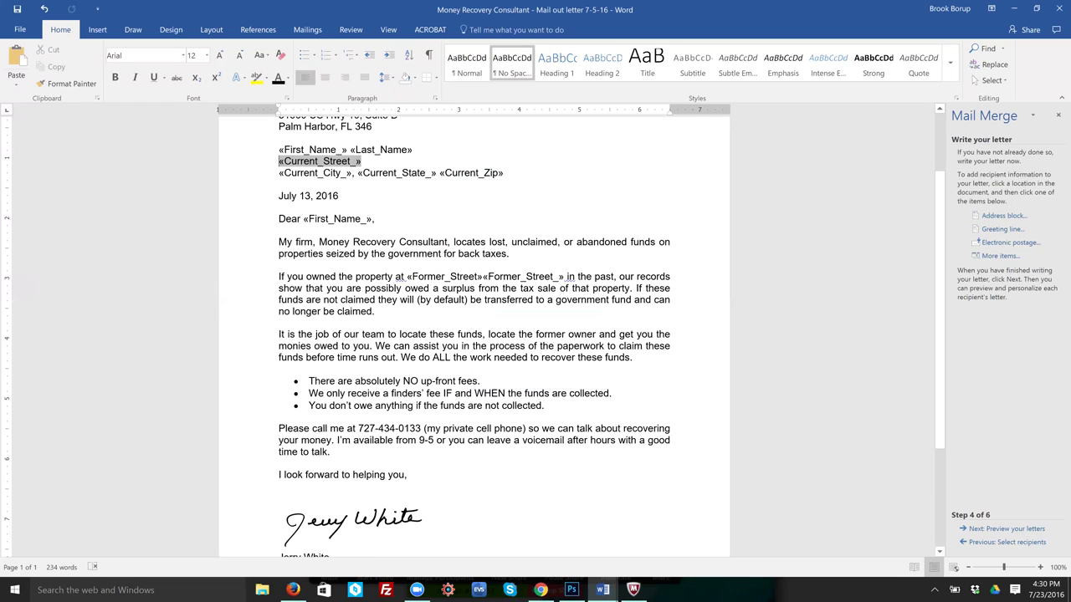
left_click(414, 149)
left_click(360, 161)
left_click(1000, 255)
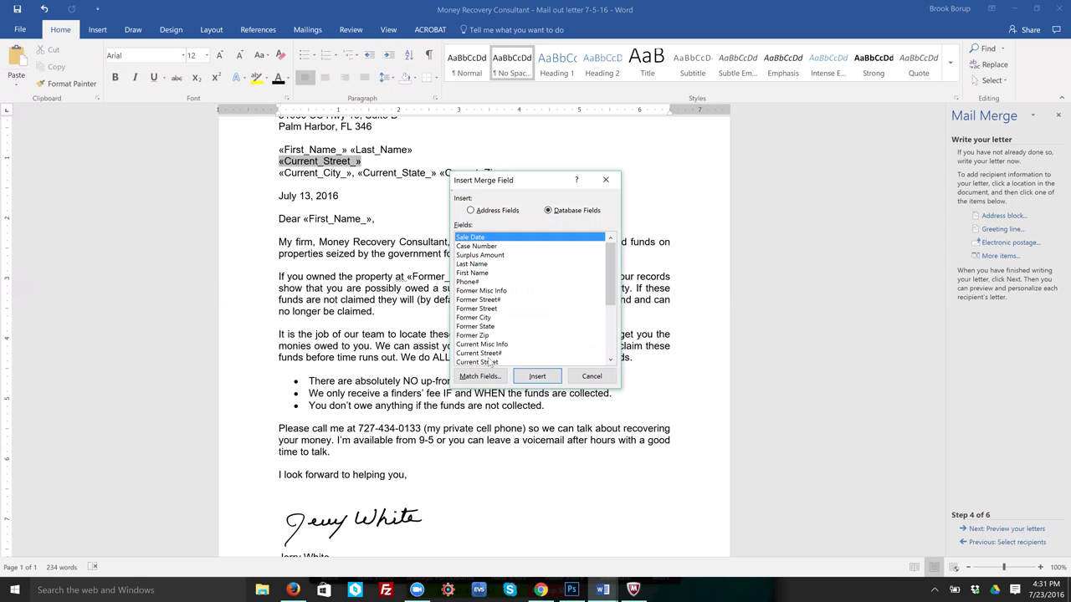
left_click(503, 356)
left_click(537, 375)
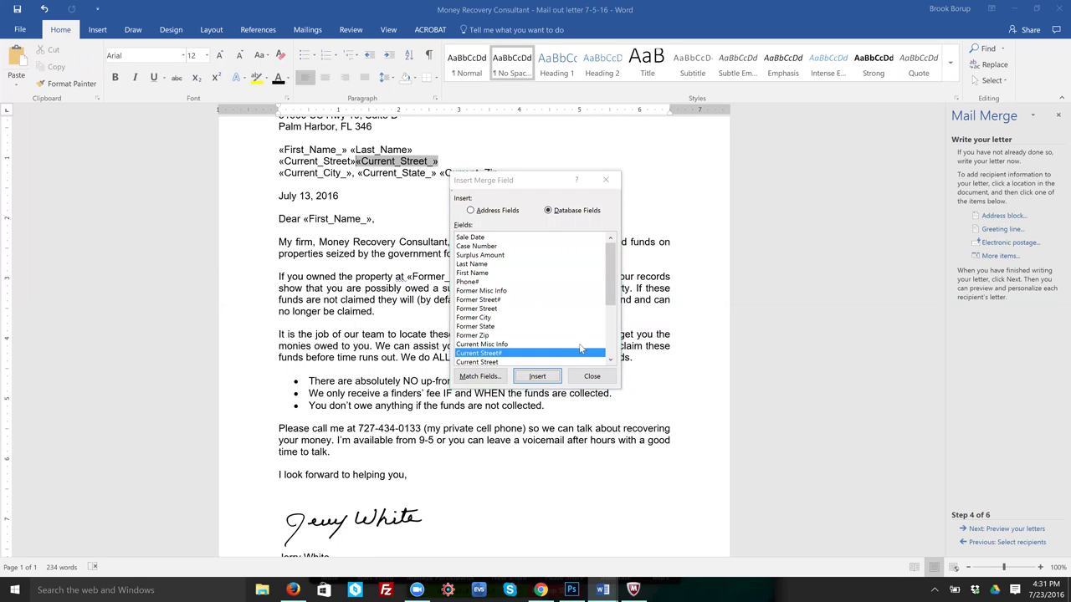
left_click(592, 377)
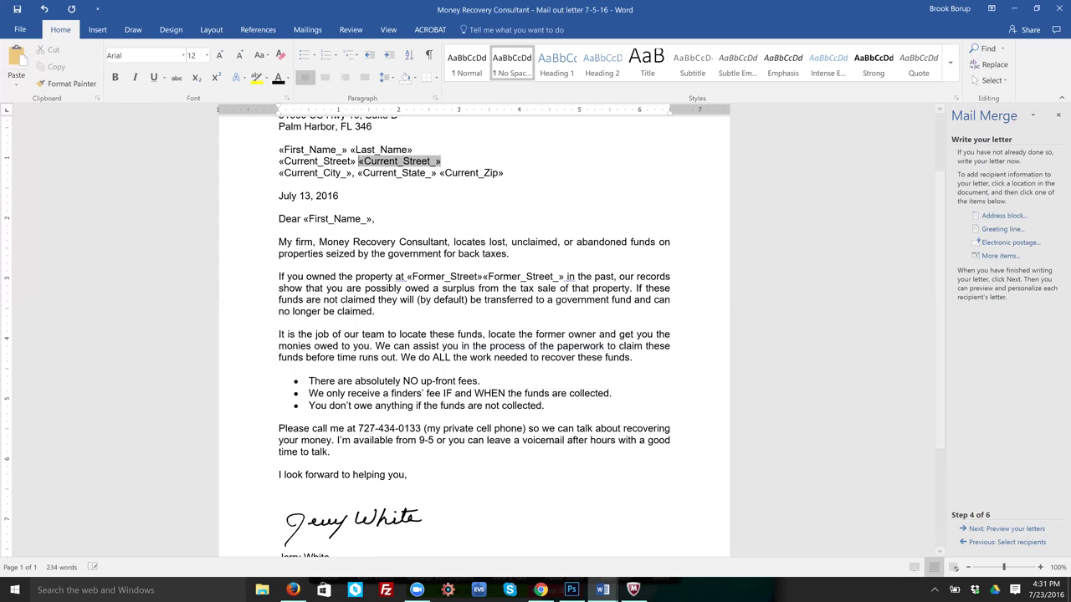
left_click(500, 173)
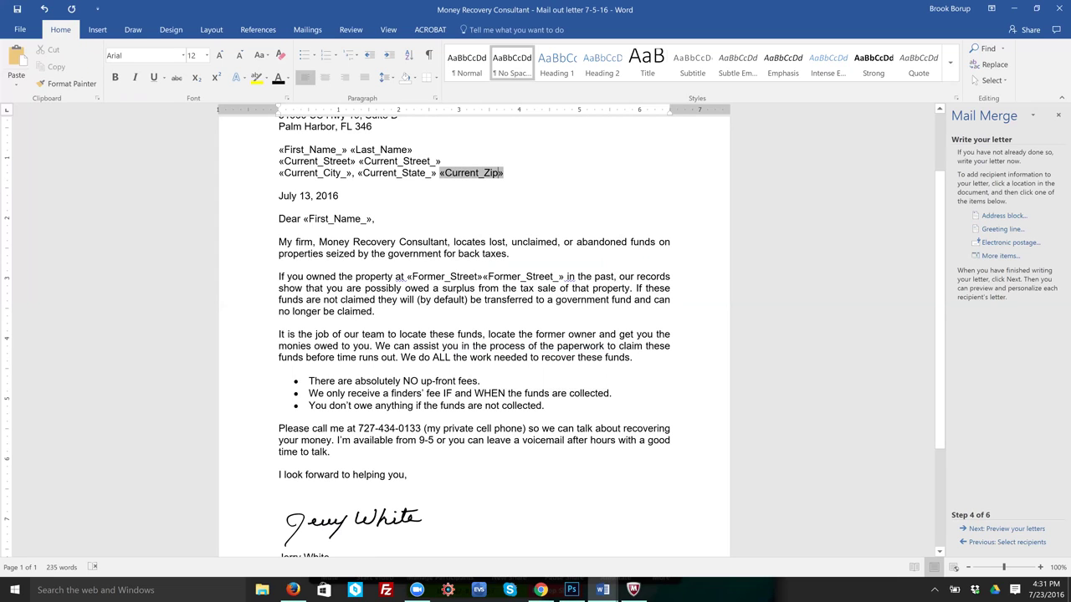
Step: Look over the whole letter and preview the merged letter for recipient 1, checking the property address in the body
left_click(405, 277)
key("Right")
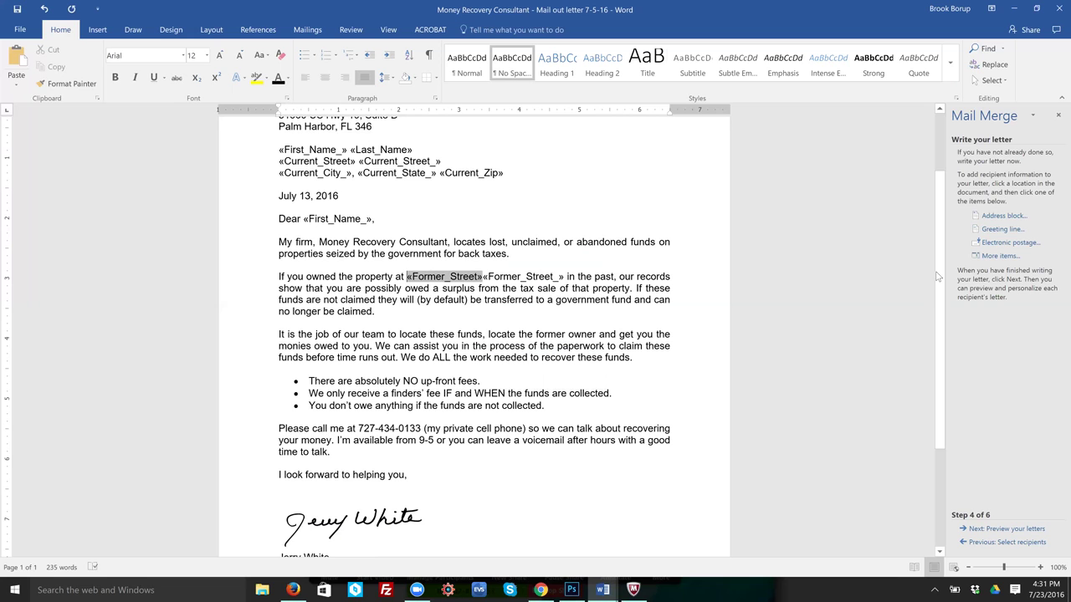
scroll(938, 277, "down", 4)
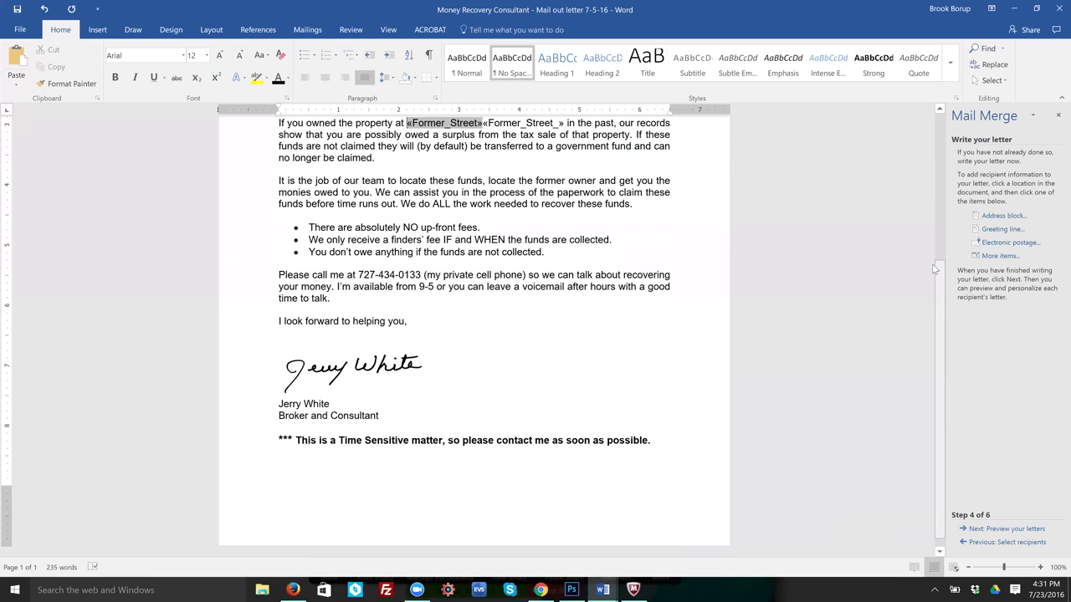
scroll(935, 268, "up", 6)
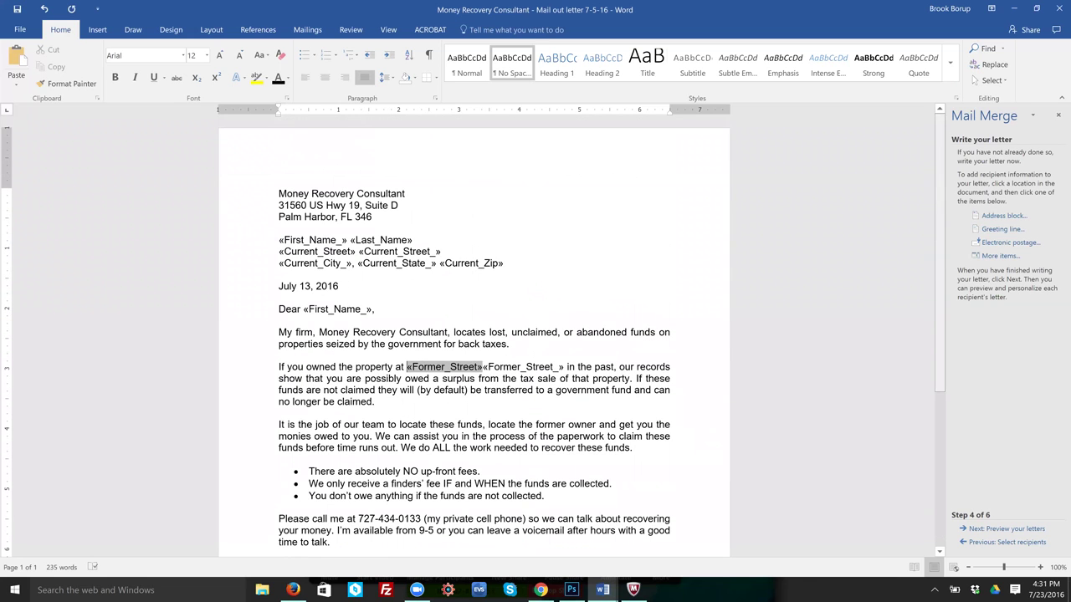
left_click(986, 529)
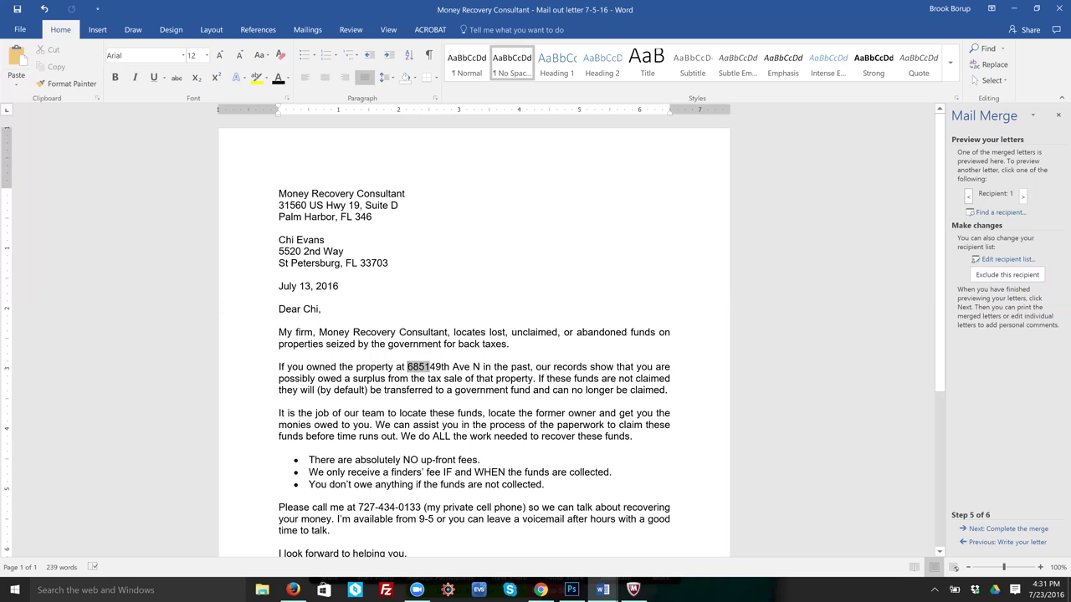
left_click(494, 367)
left_click(429, 368)
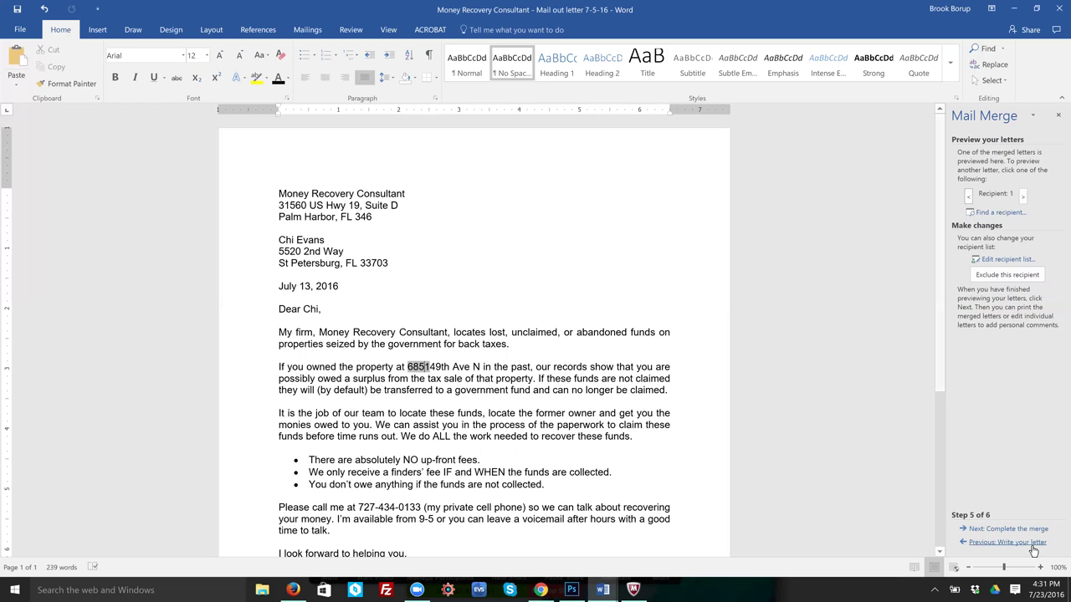
Step: Return to writing the letter, add a space between the two former street fields, and preview the merged result
left_click(977, 544)
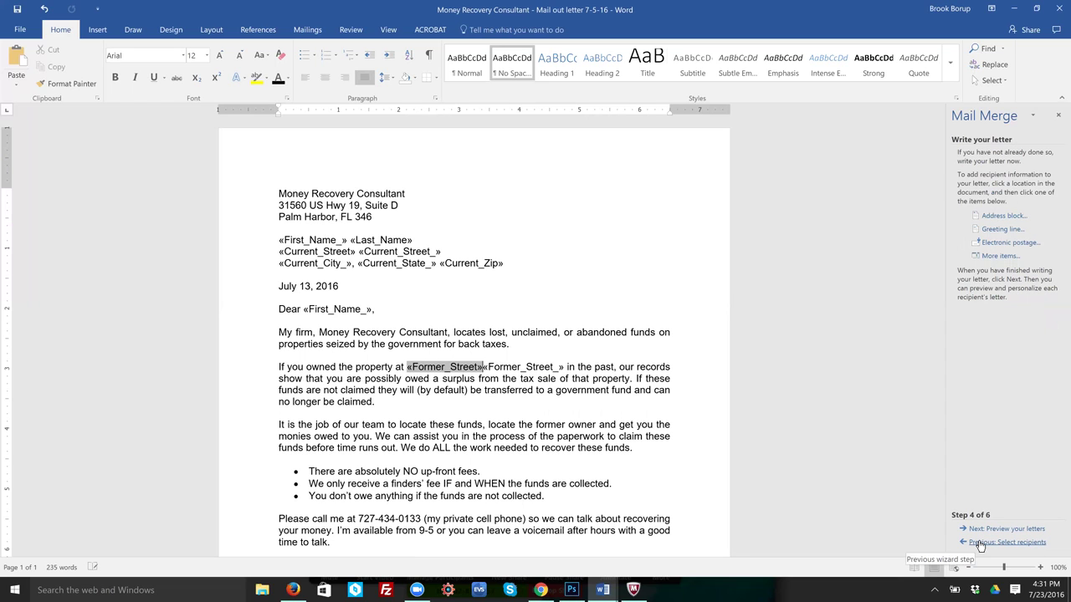
left_click(523, 368)
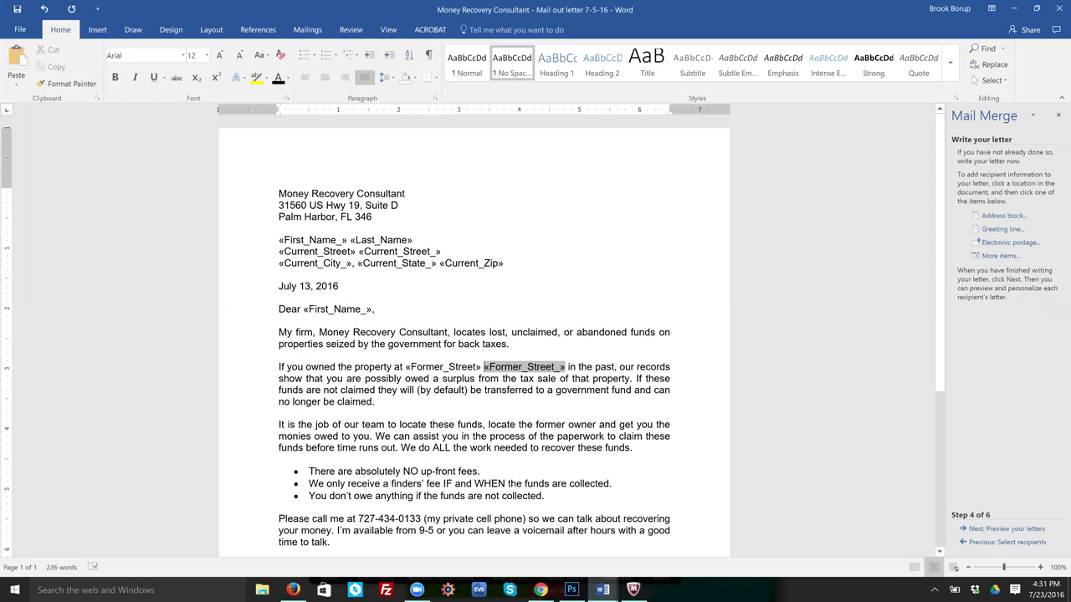
left_click(995, 530)
left_click(594, 414)
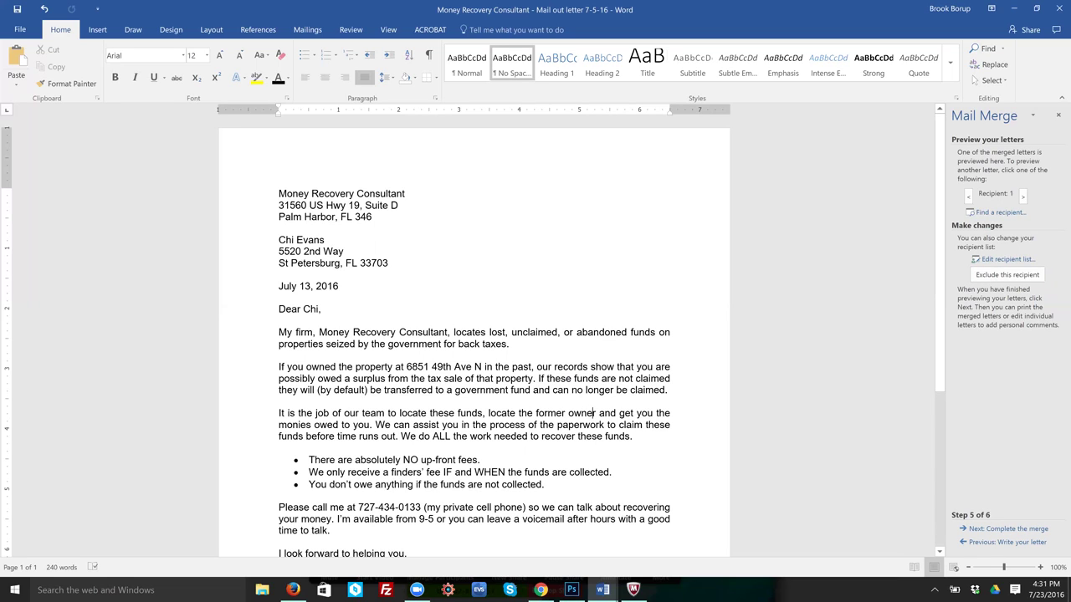
Step: Return to writing the letter, make the two former street fields bold, and preview the merged result
left_click(981, 542)
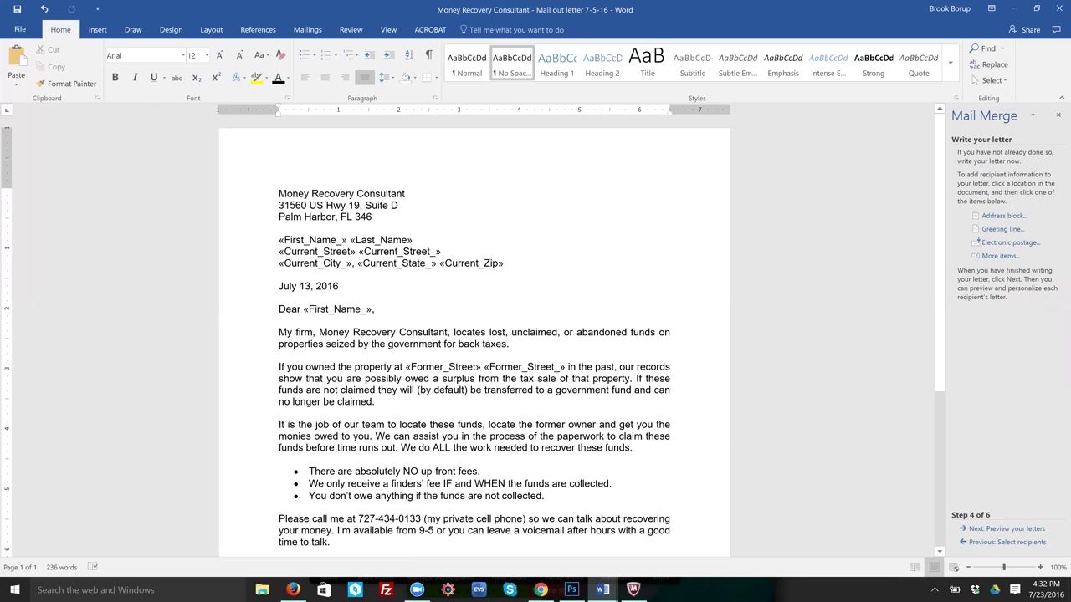
left_click_drag(566, 367, 406, 367)
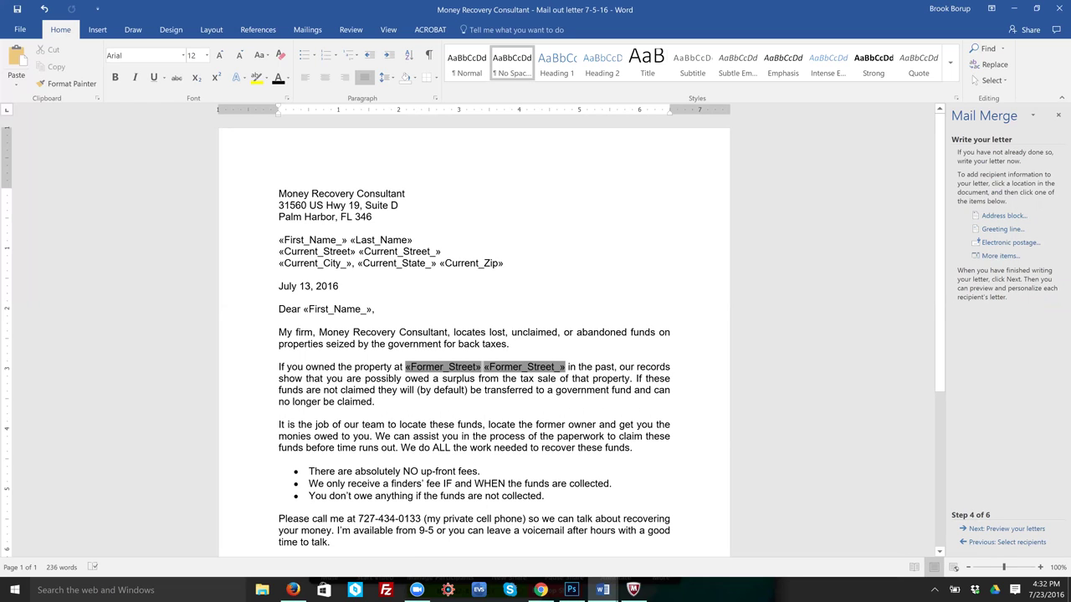
key("ctrl+b")
left_click(397, 401)
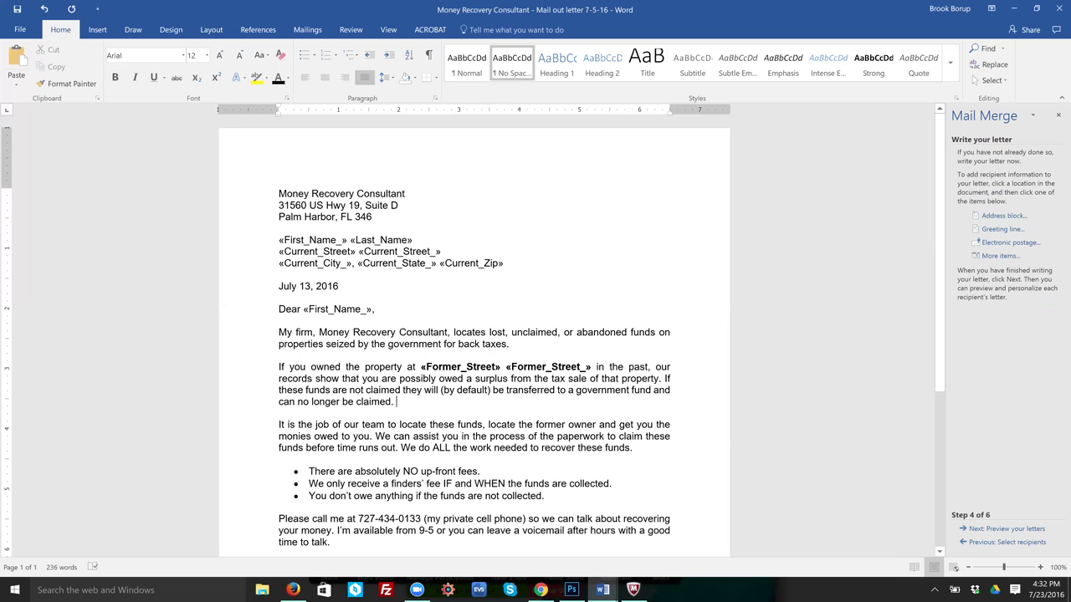
left_click(990, 530)
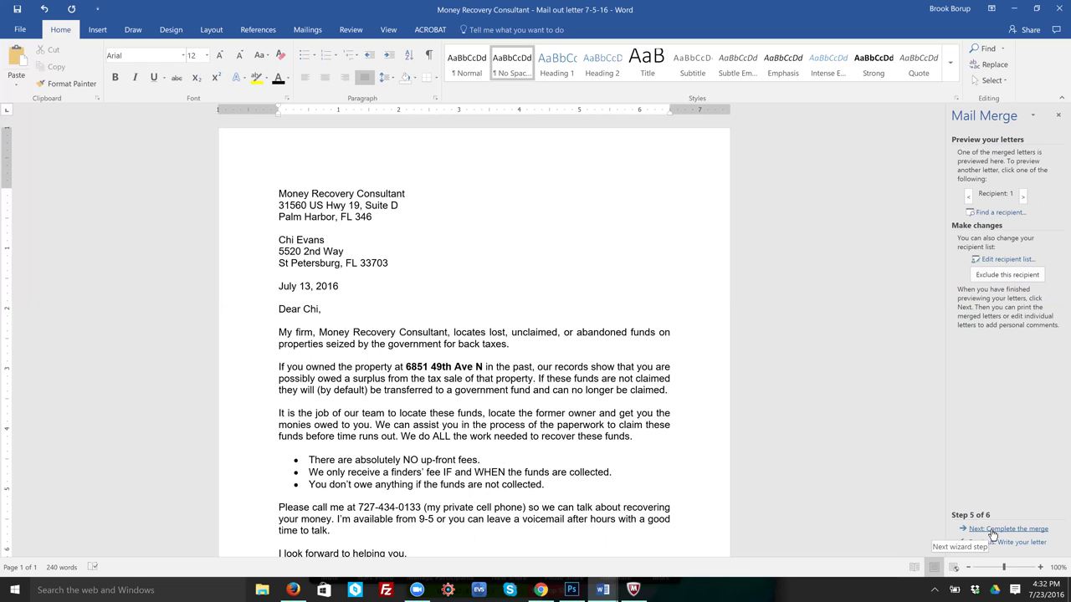
Step: Add a comma, a space and the Former City merge field after the former street fields, and preview the merged letter
left_click(992, 542)
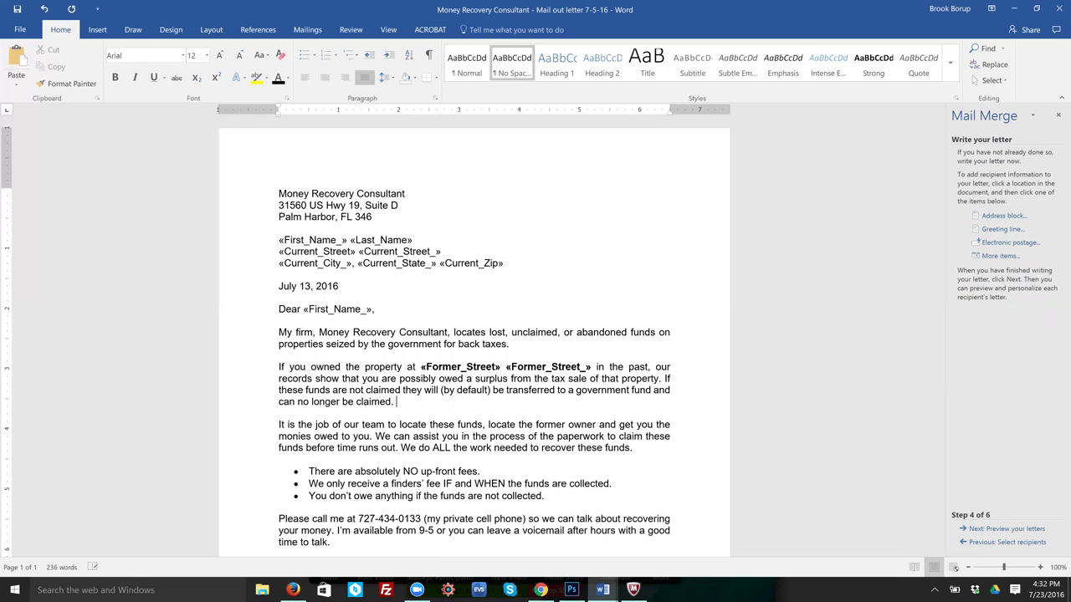
left_click(592, 367)
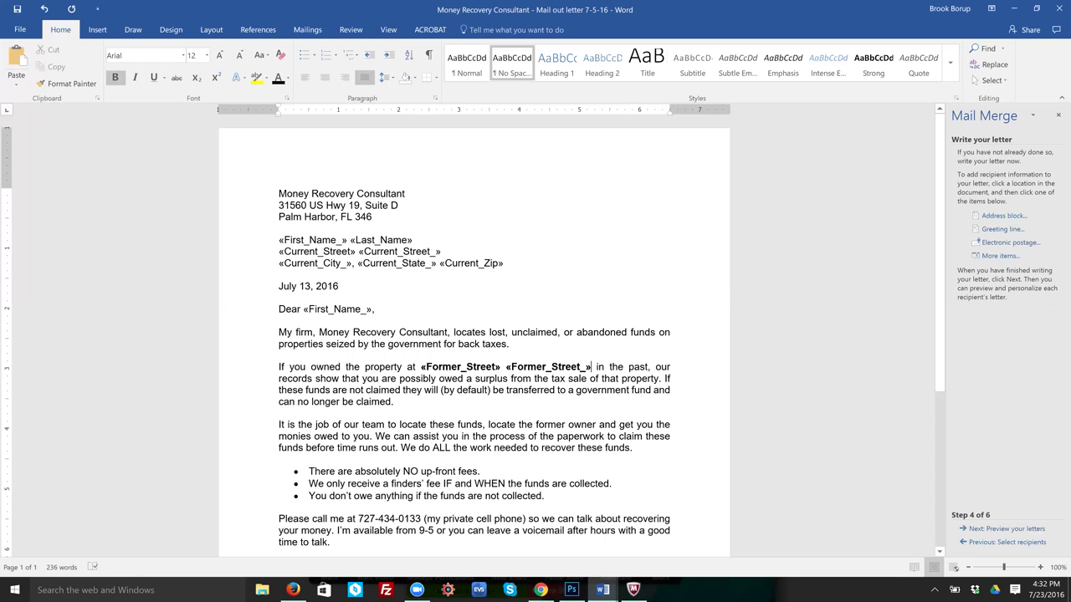
type(",")
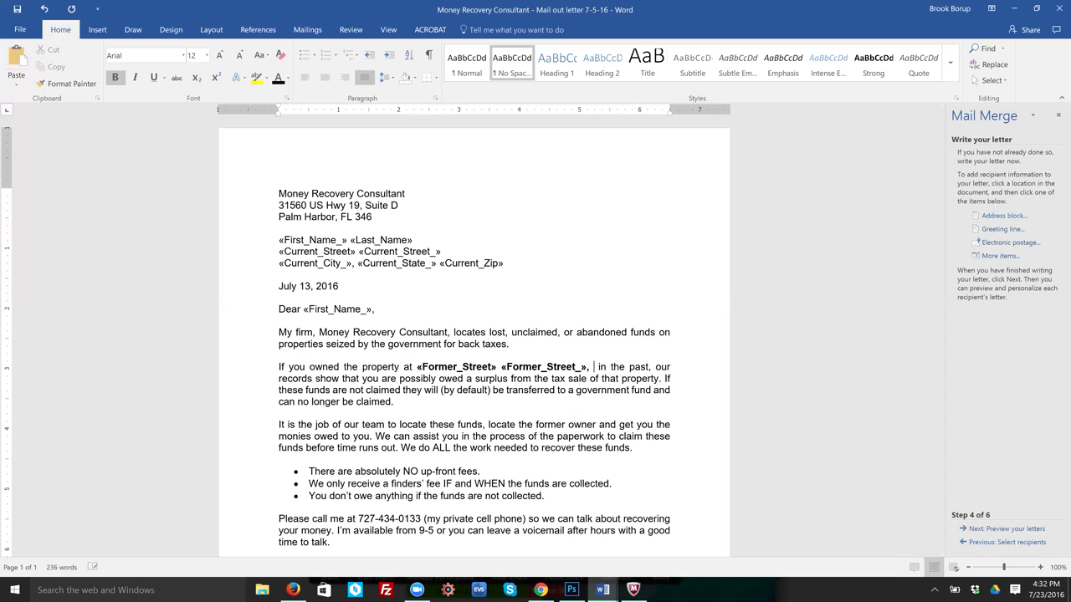
left_click(997, 255)
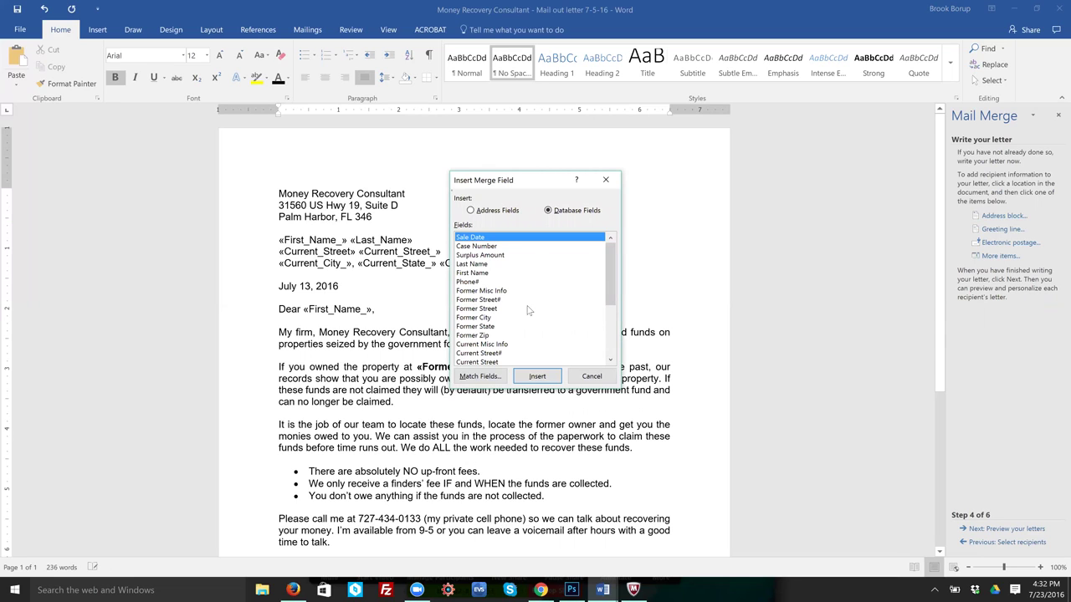
left_click(480, 318)
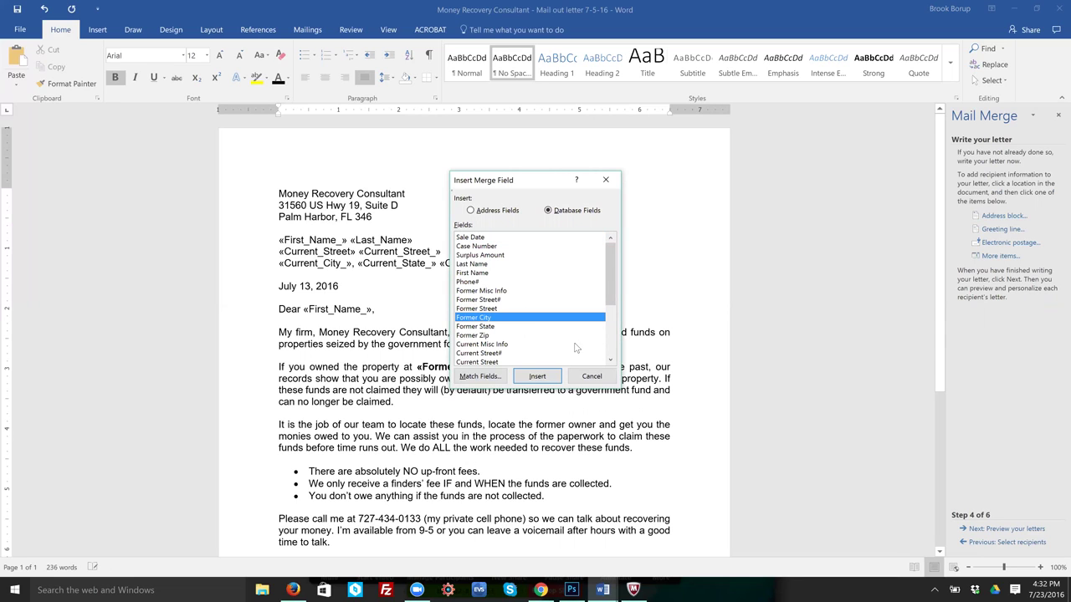
left_click(537, 376)
left_click(578, 376)
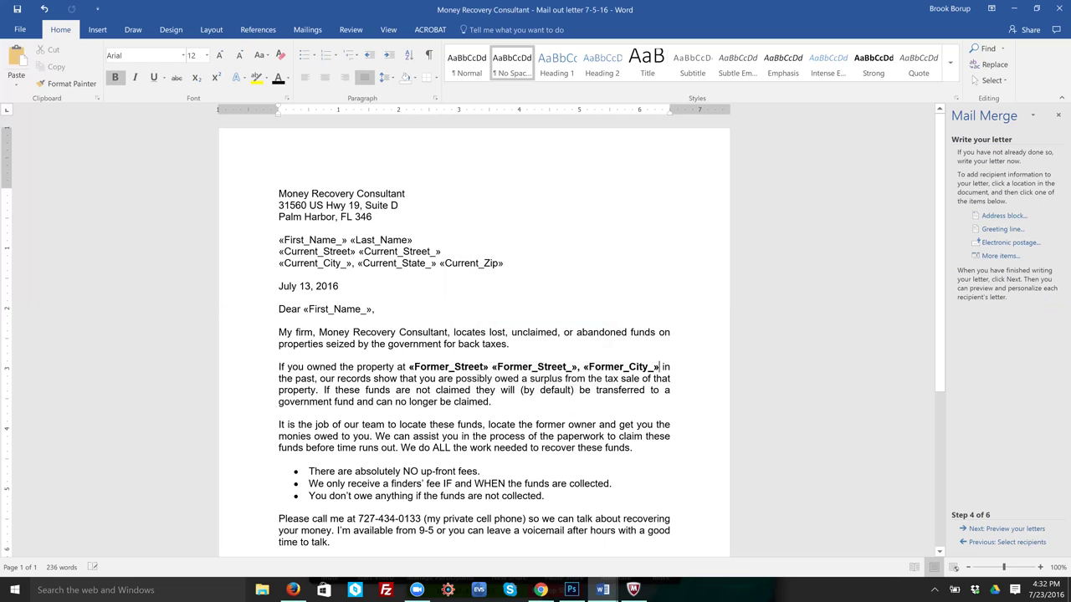
left_click(985, 529)
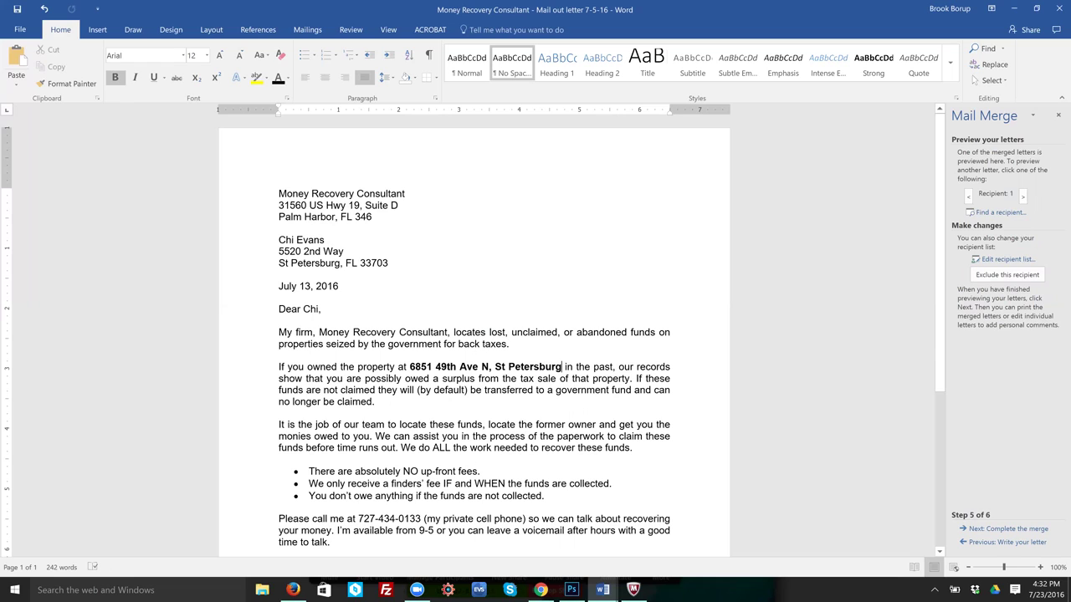
Step: Return to writing the letter and underline the bold former street and city fields in the property sentence
left_click(985, 543)
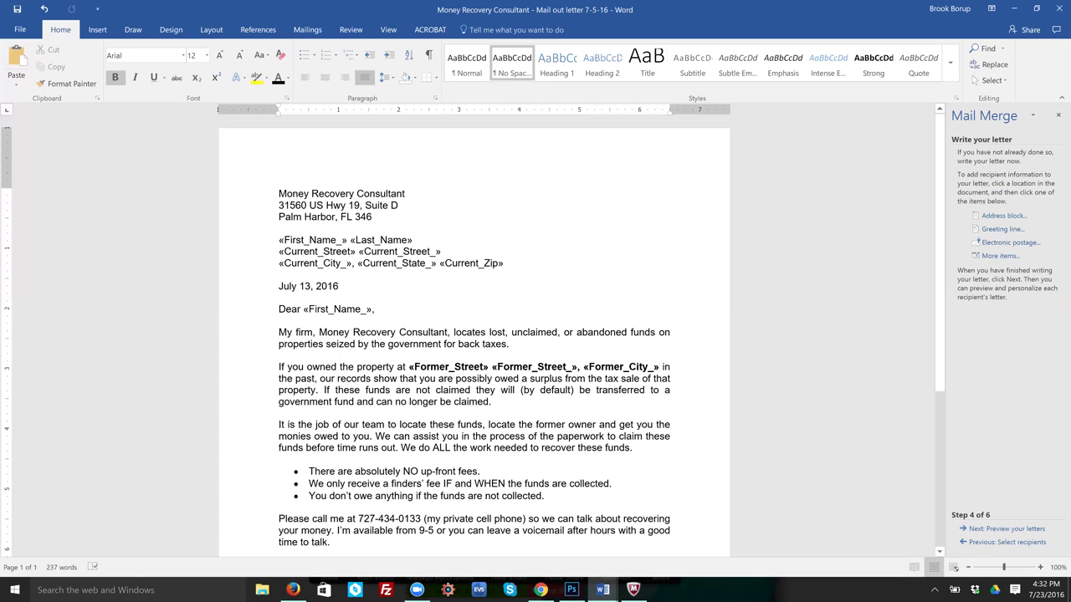
left_click_drag(661, 367, 409, 367)
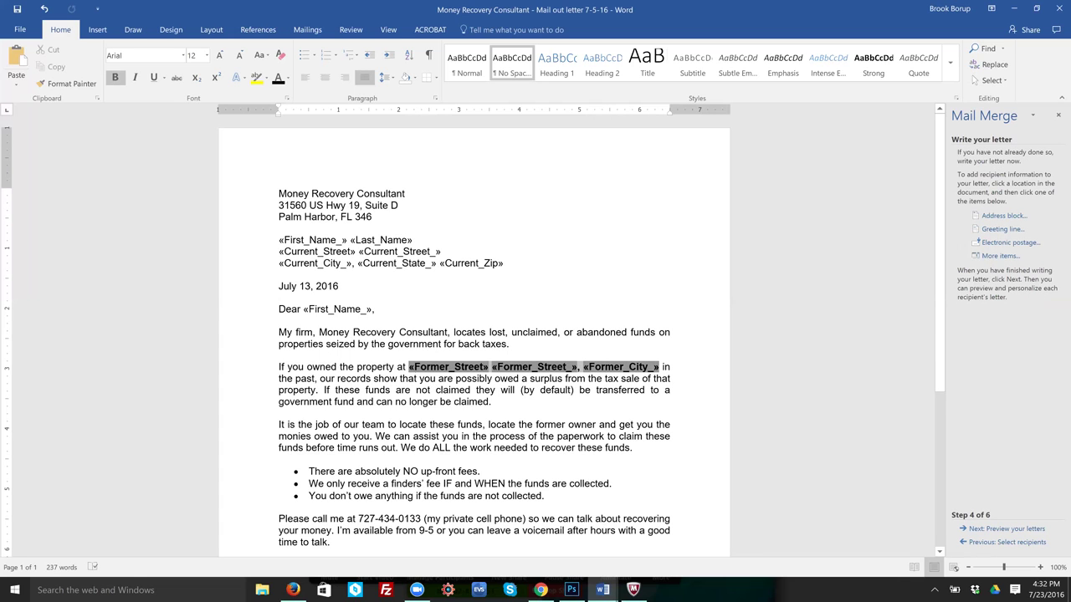
left_click(154, 77)
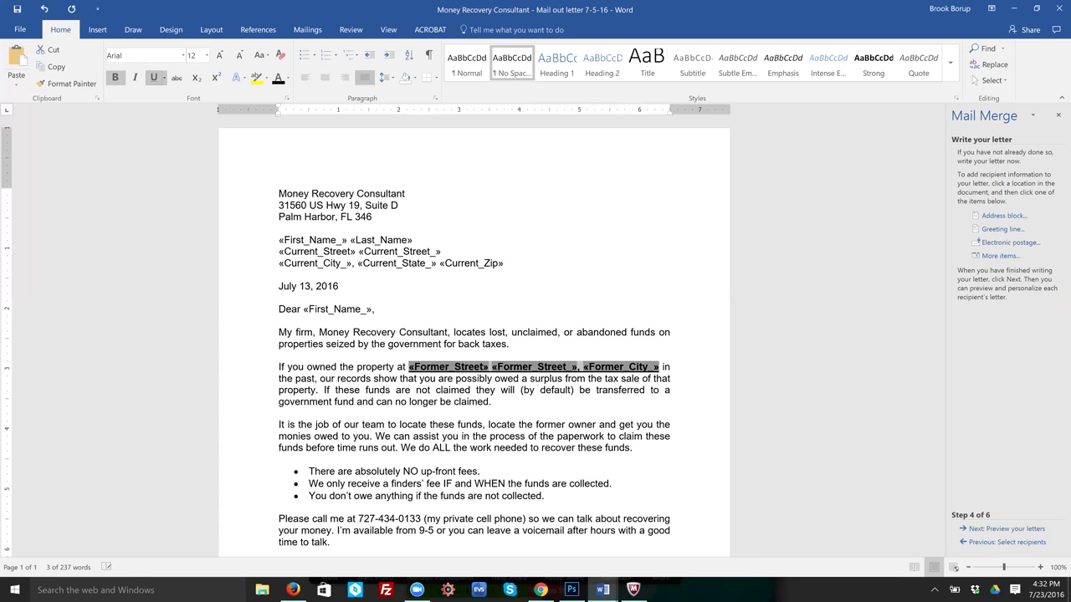
left_click(417, 378)
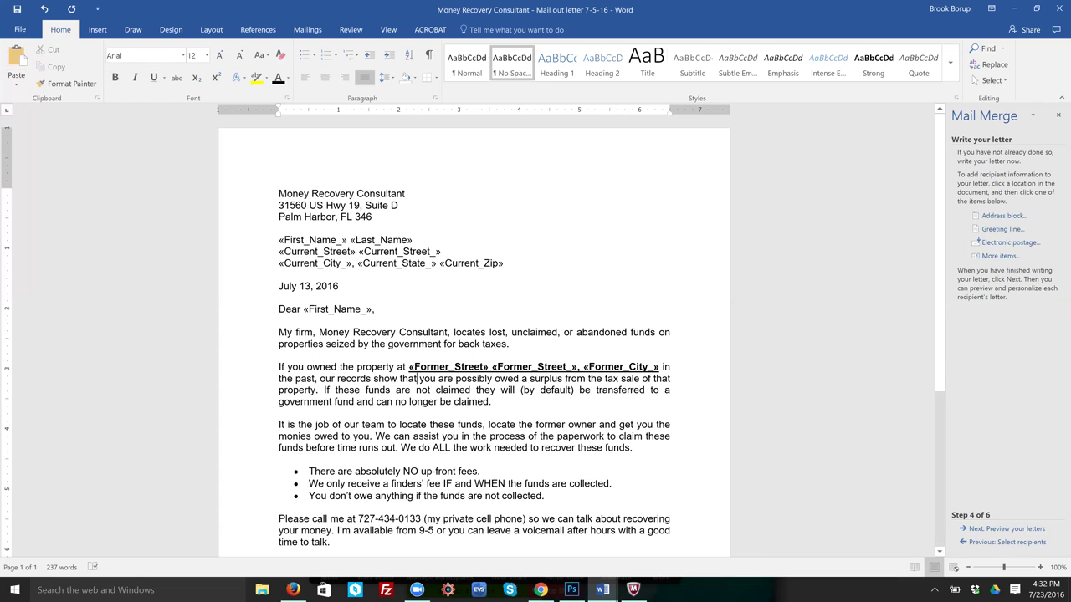
Step: Preview and complete the merge, generate individual letters for all records in a new document, and look through them
left_click(977, 530)
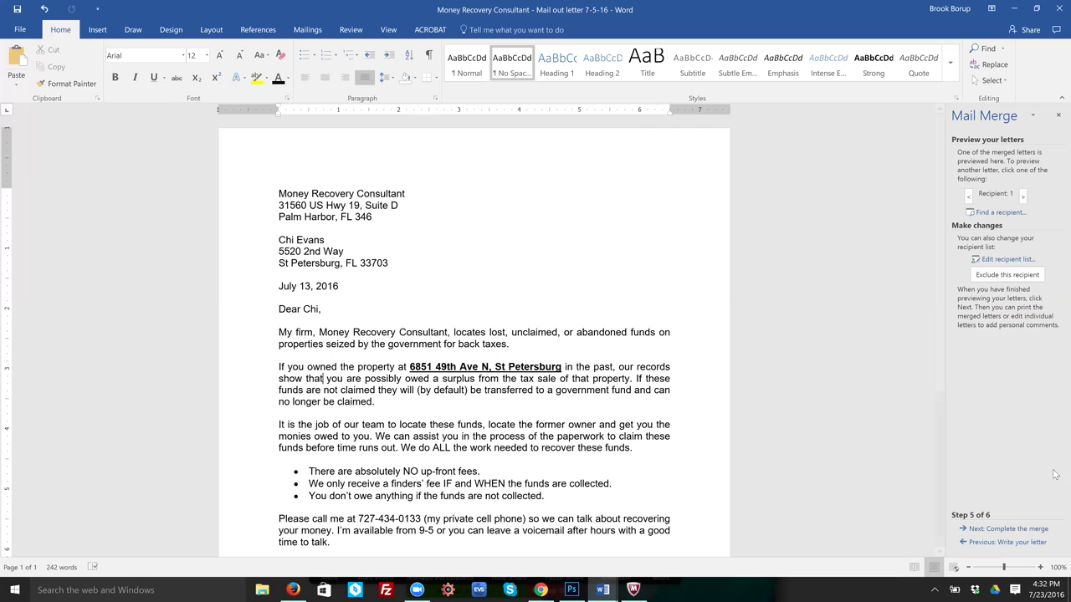
left_click(980, 530)
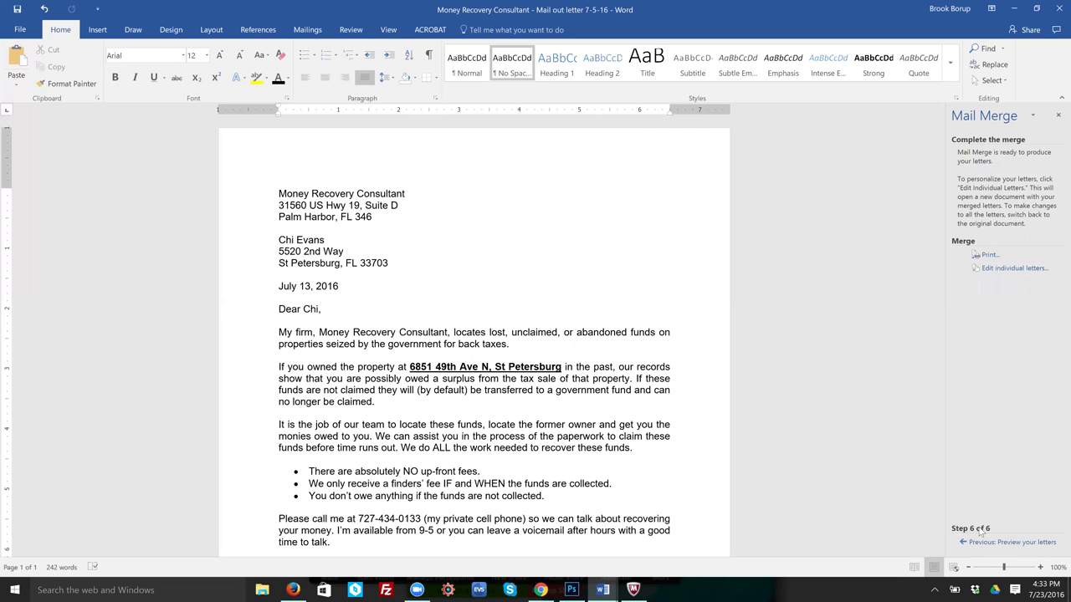
left_click(1008, 269)
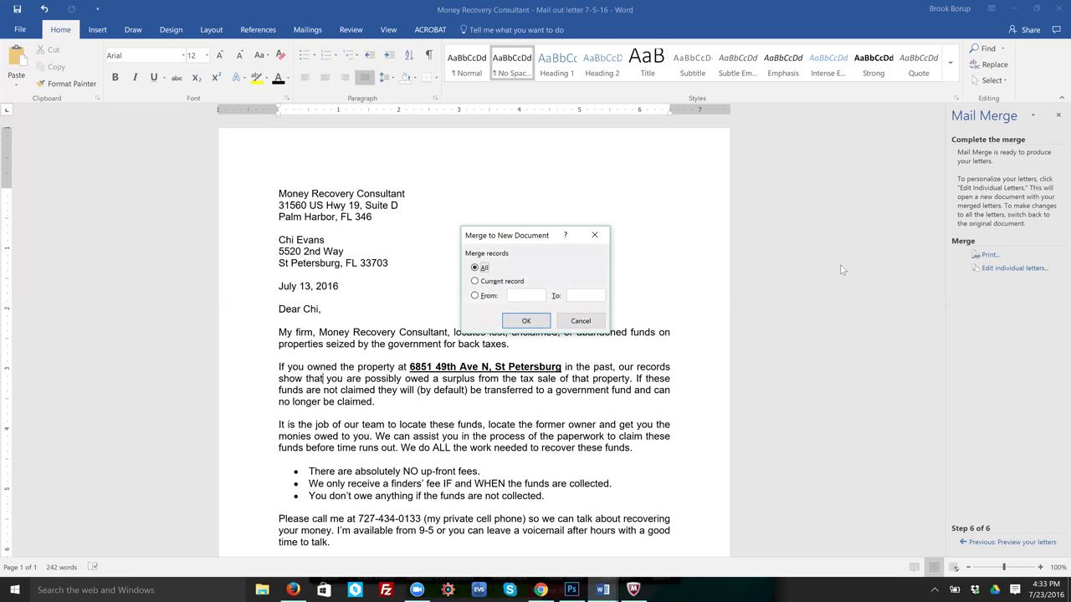
left_click(525, 322)
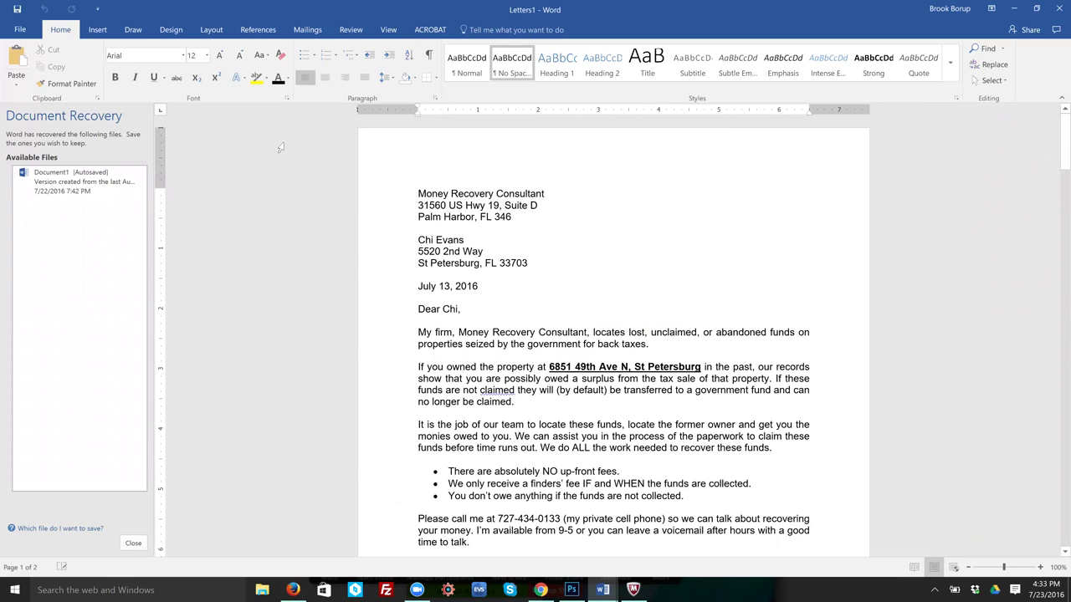
left_click(134, 544)
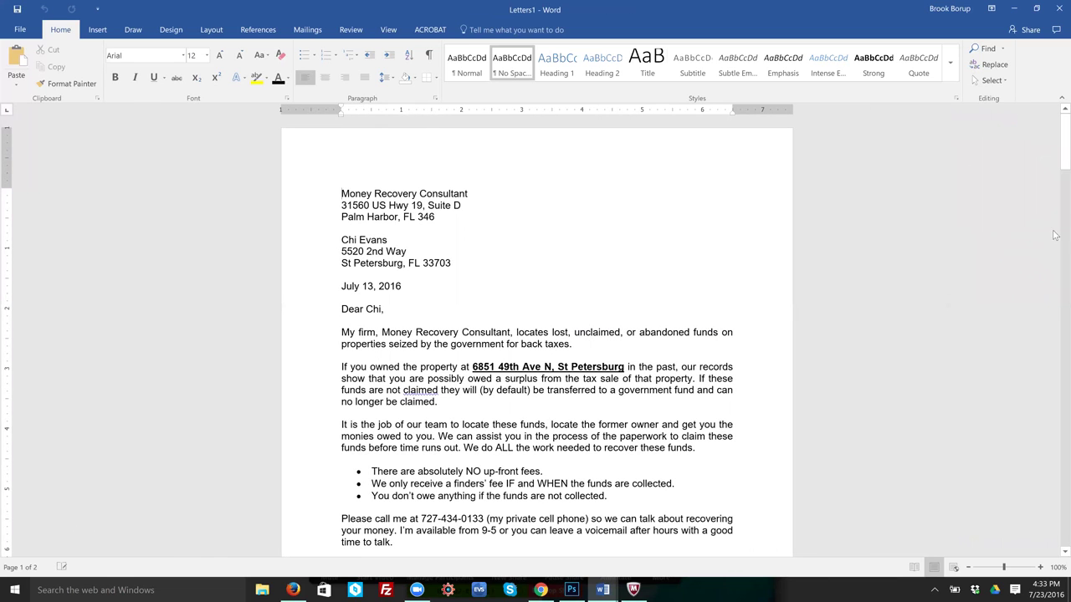
mouse_move(1056, 134)
left_mouse_down()
mouse_move(1056, 256)
mouse_move(1015, 497)
mouse_move(1028, 547)
left_mouse_up()
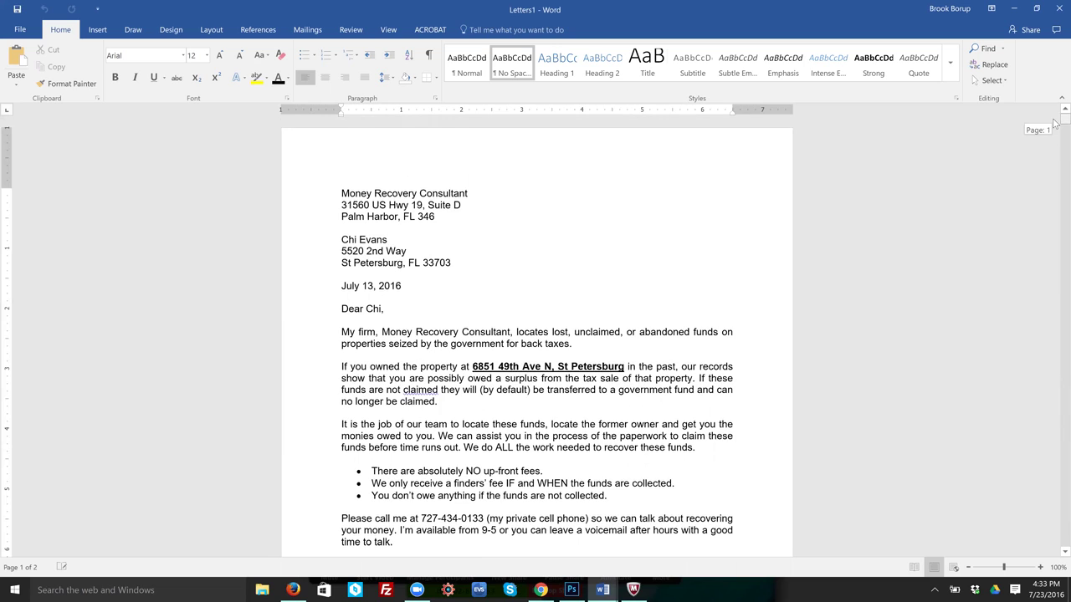
Step: Start saving the merged letters as a new file, enter the file name "pinellas letters 7.23.16", and copy that name
left_click(19, 31)
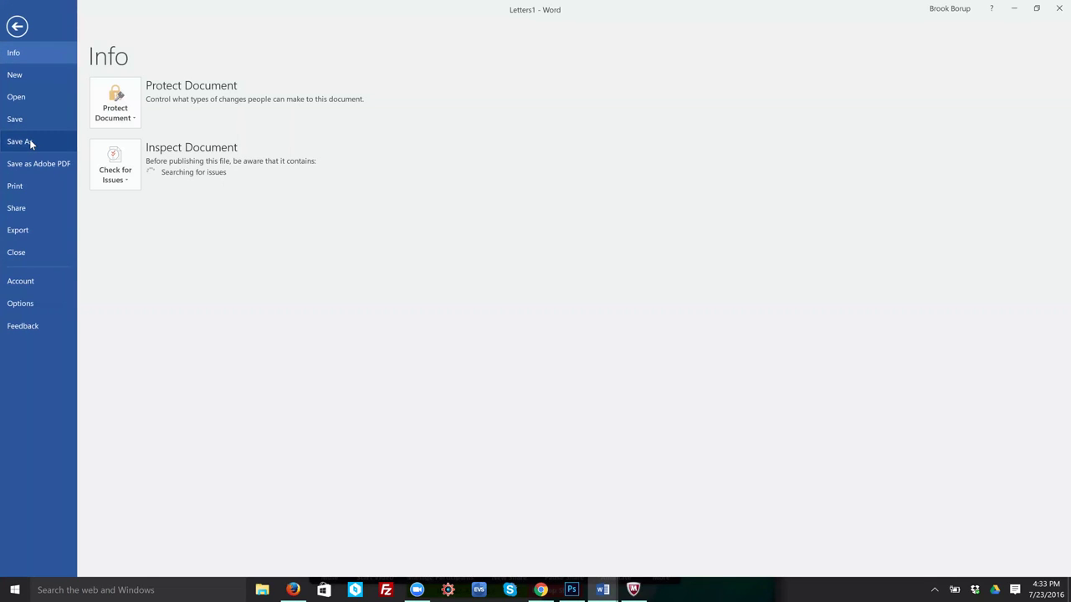
left_click(30, 144)
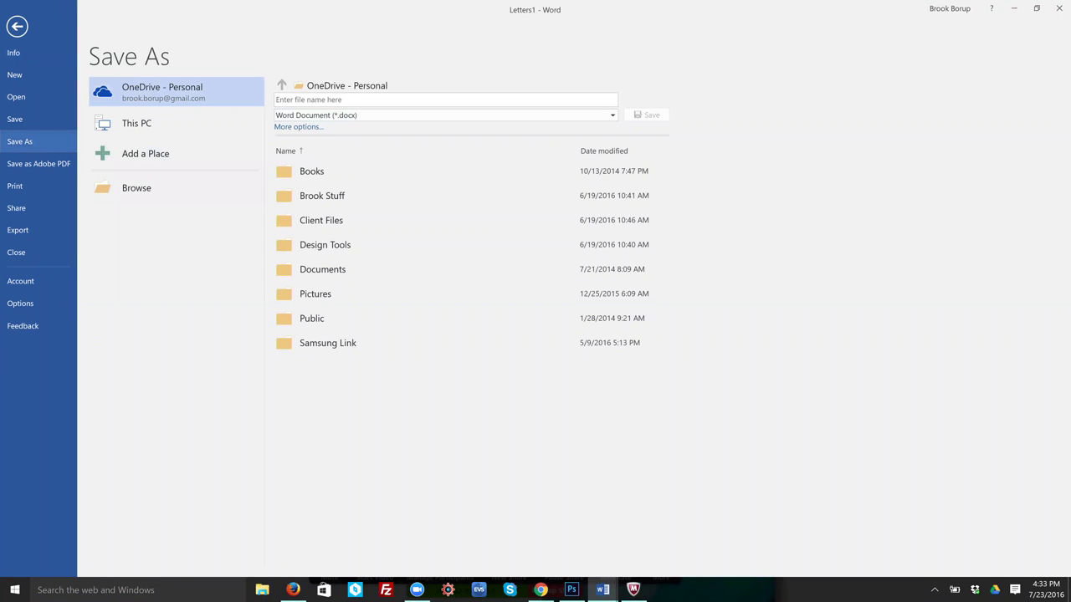
type("pinellas")
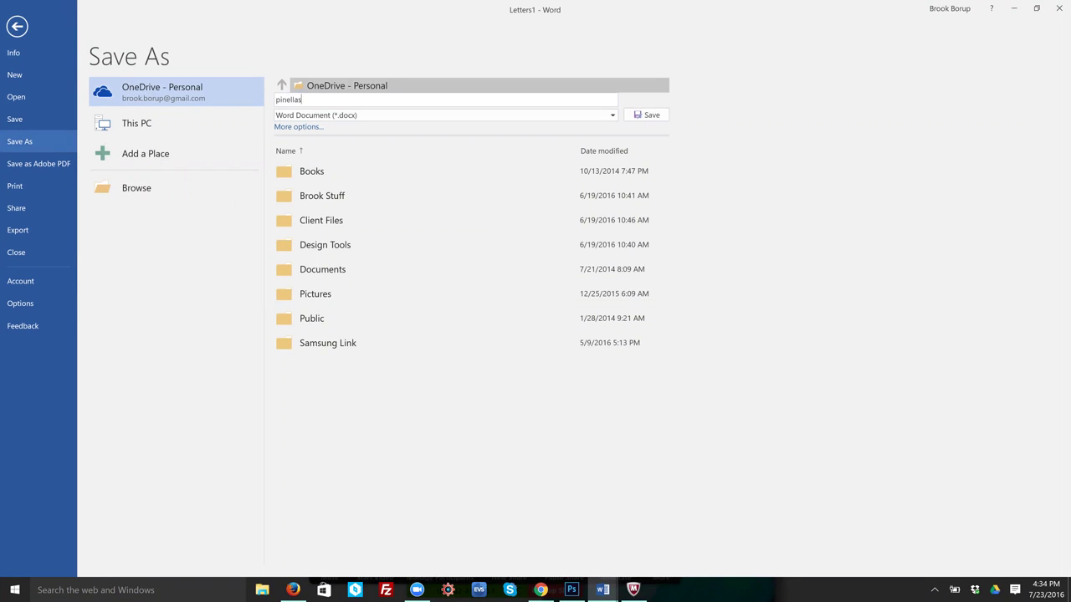
type(" lette")
type("rs ma")
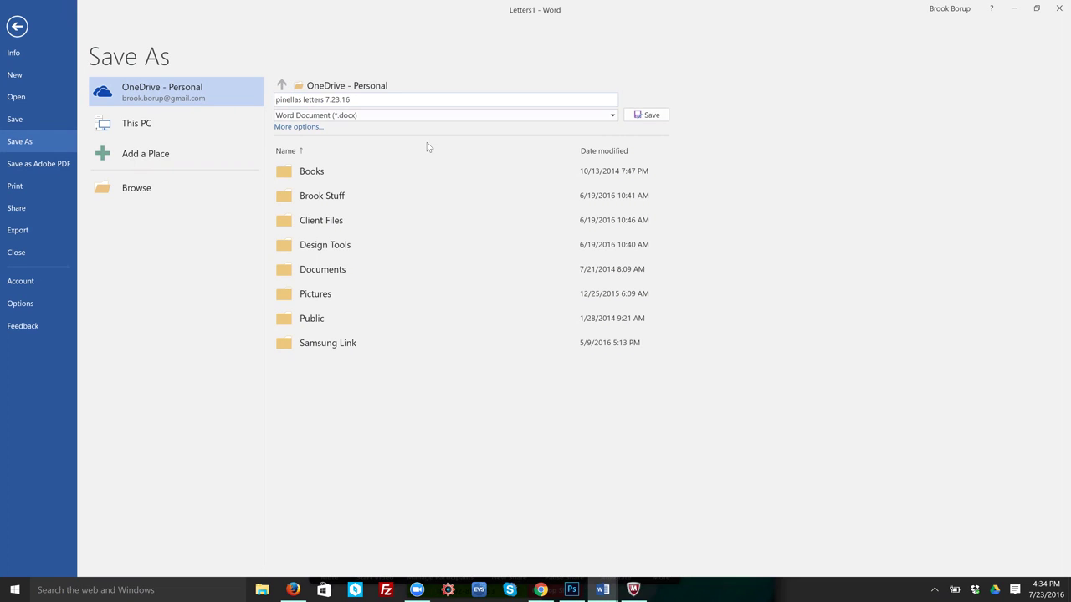
left_click_drag(350, 100, 268, 105)
key("ctrl+c")
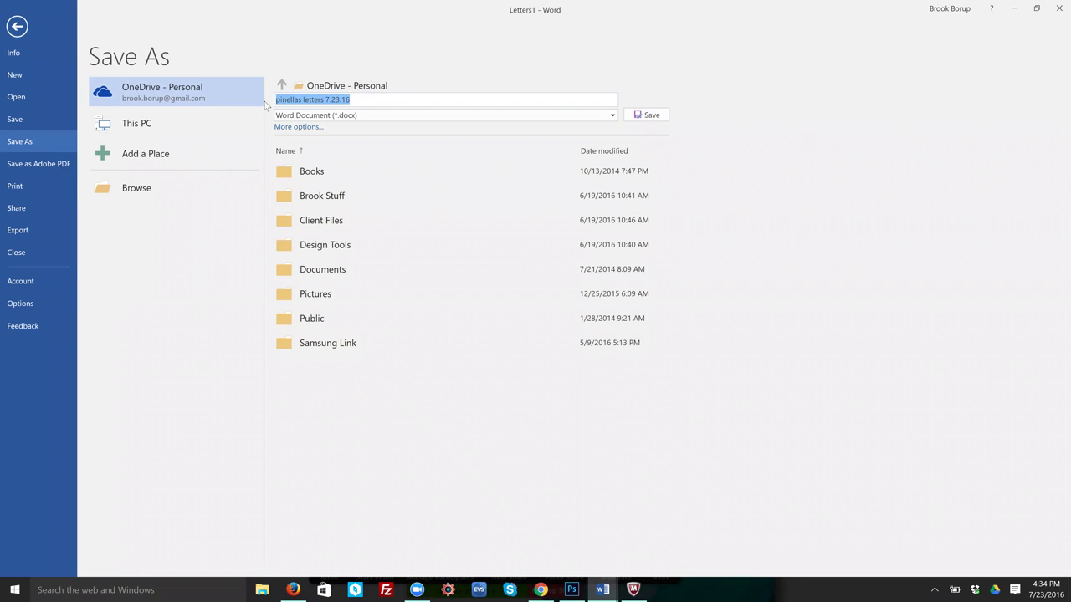
Step: Save the merged letters to the Desktop as "pinellas letters 7.23.16" in Word Document format and close the file
left_click(286, 128)
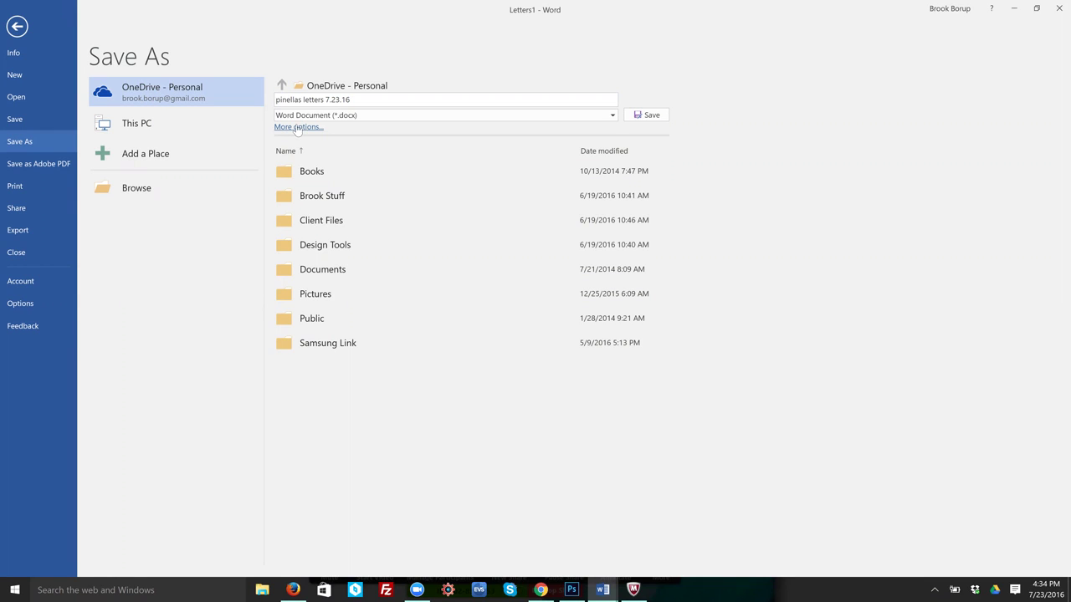
left_click(297, 128)
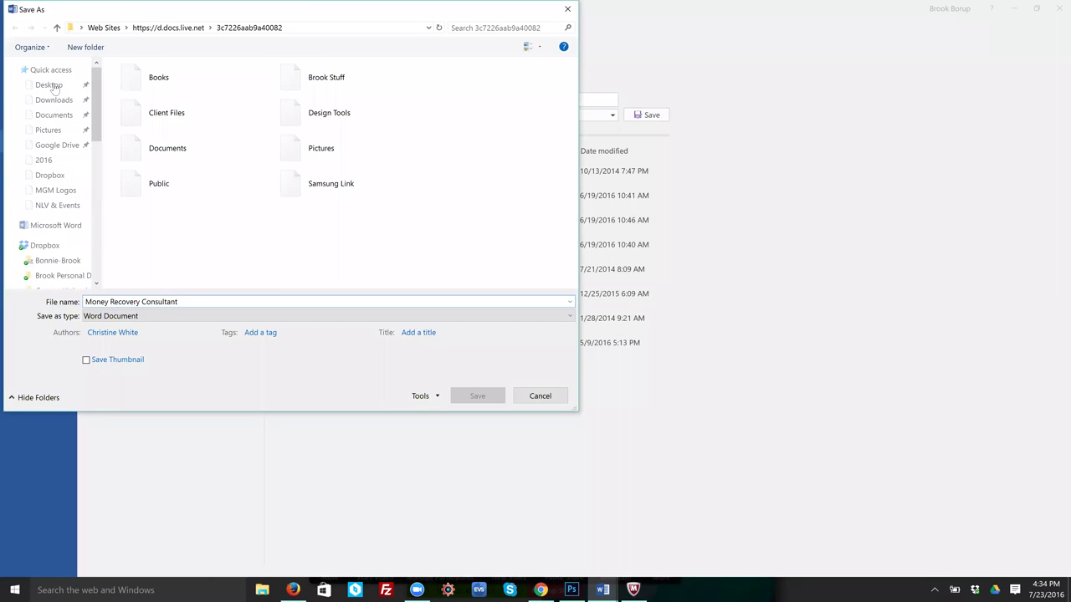
left_click(50, 86)
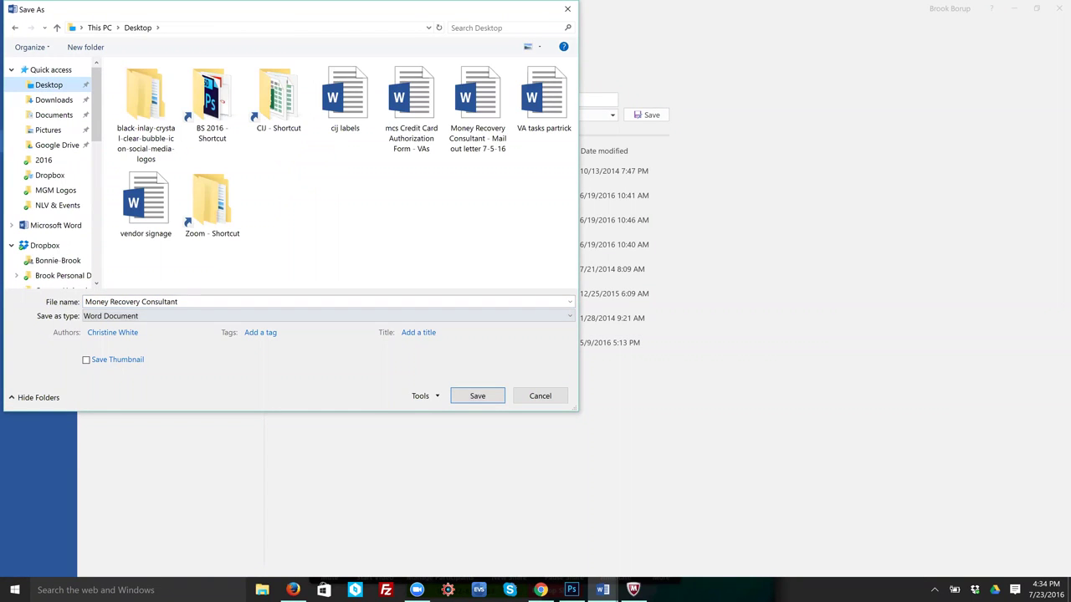
key("ctrl+v")
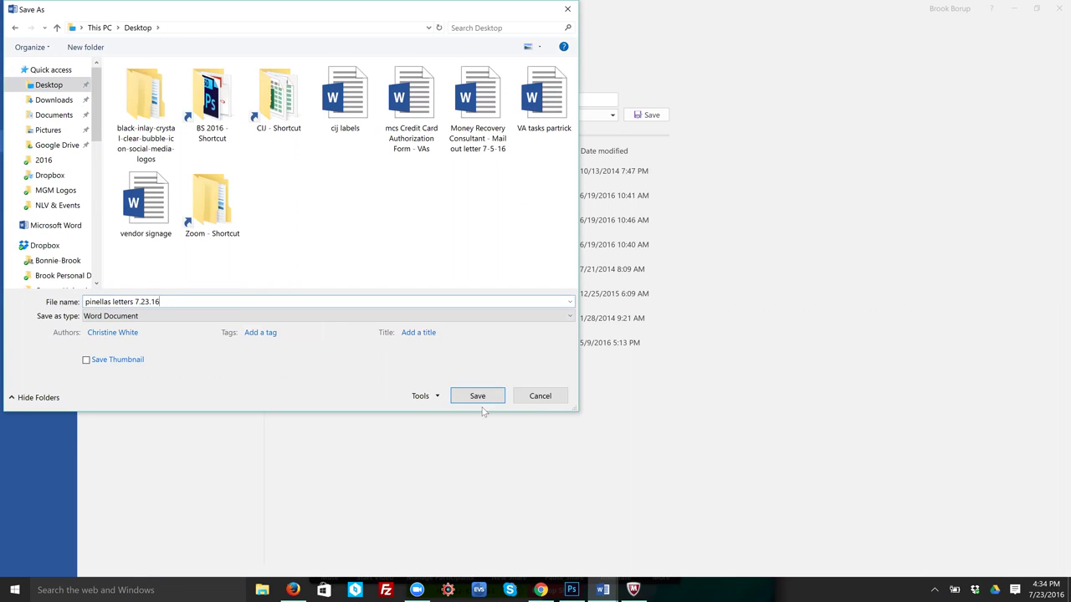
left_click(489, 400)
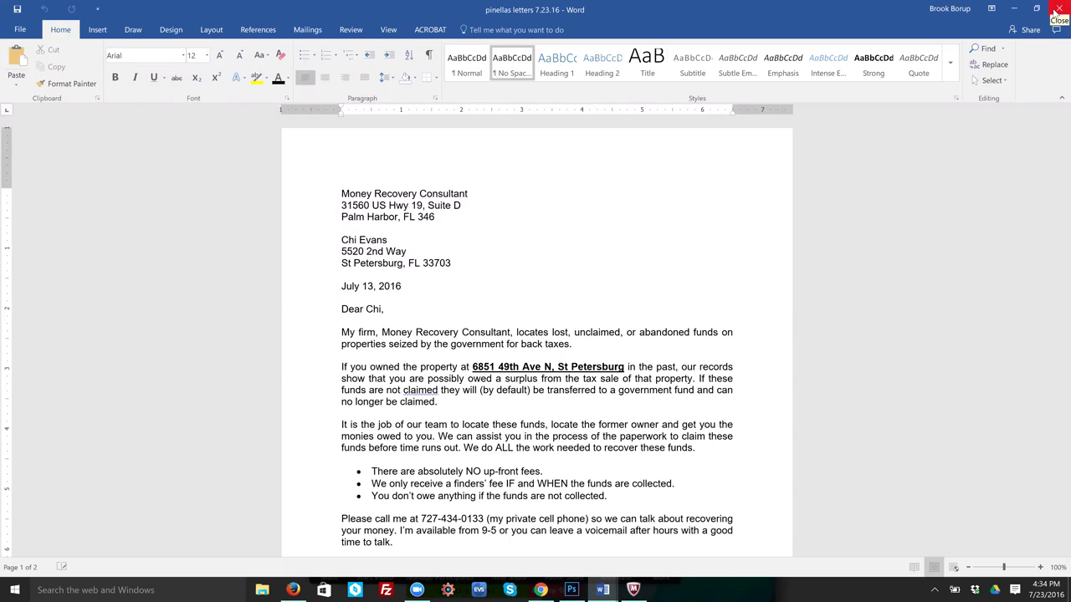
left_click(1059, 8)
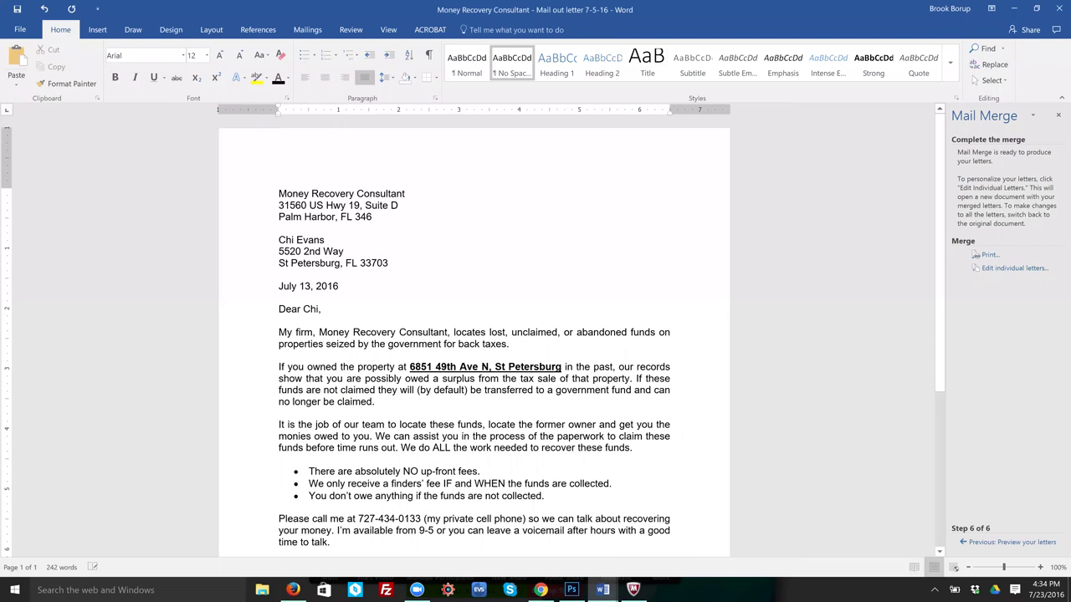
Step: Return the original letter's mail merge to the document type selection and choose Envelopes
left_click(977, 543)
left_click(979, 544)
left_click(979, 545)
left_click(981, 545)
left_click(983, 545)
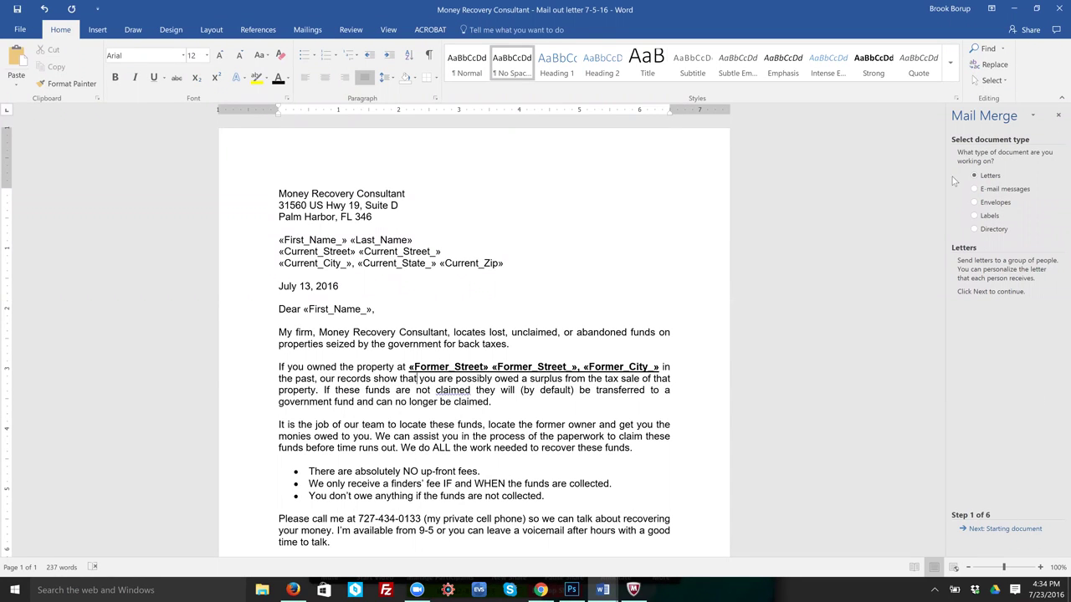
left_click(976, 203)
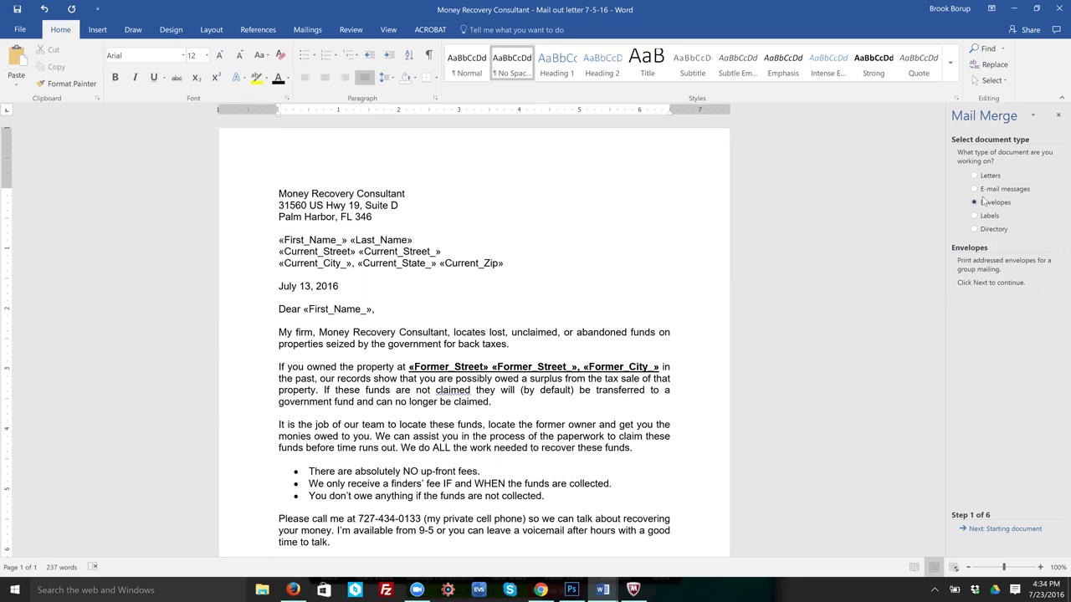
Step: Change the document layout to a Size 10 (4 1/8 x 9 1/2 in) envelope, accepting deletion of the current letter contents
left_click(980, 530)
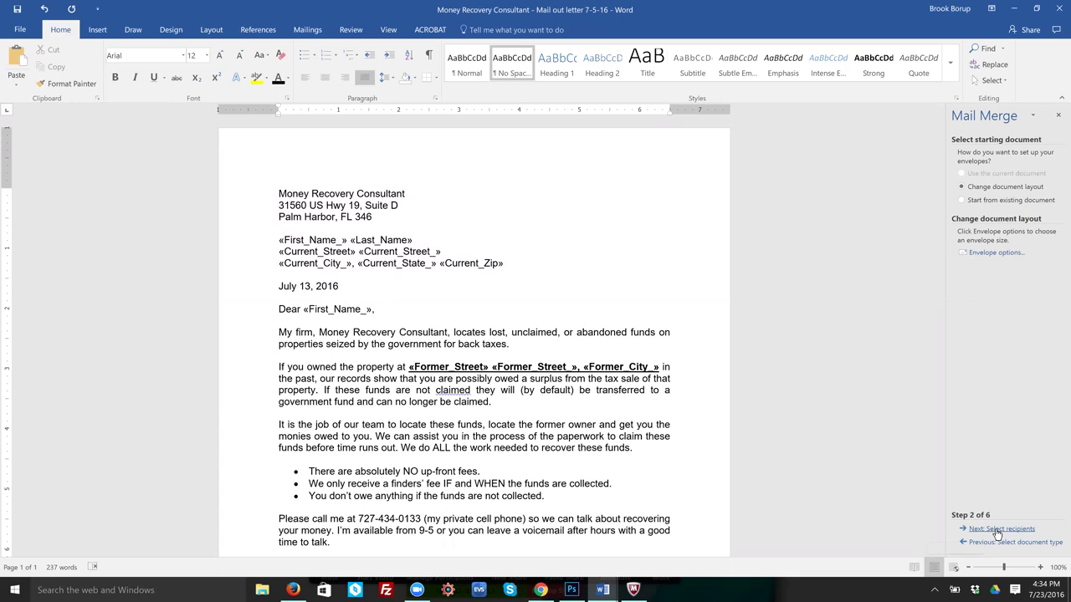
left_click(996, 531)
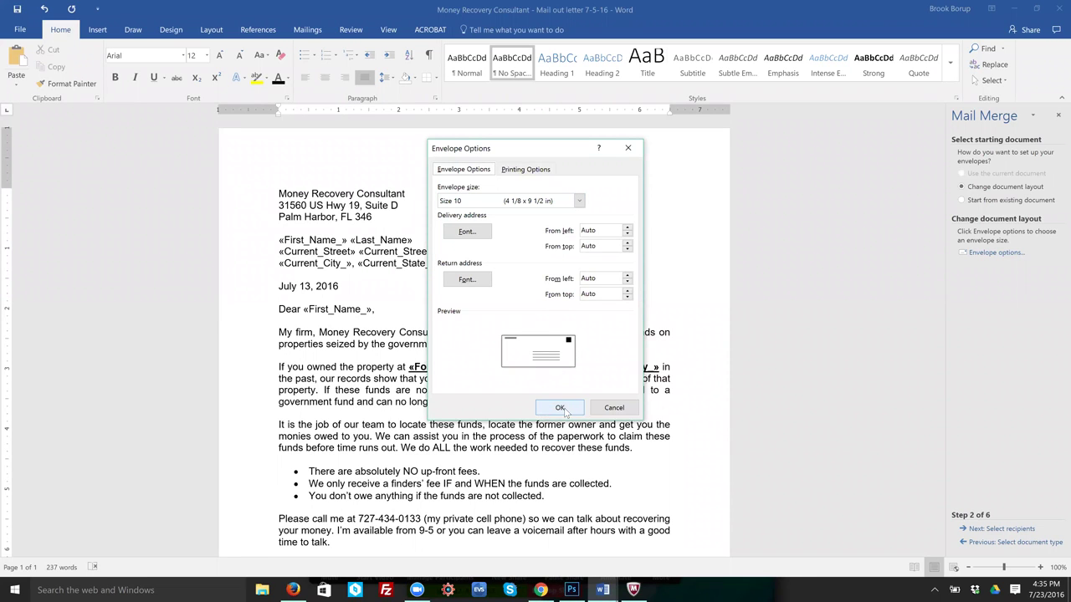
left_click(560, 408)
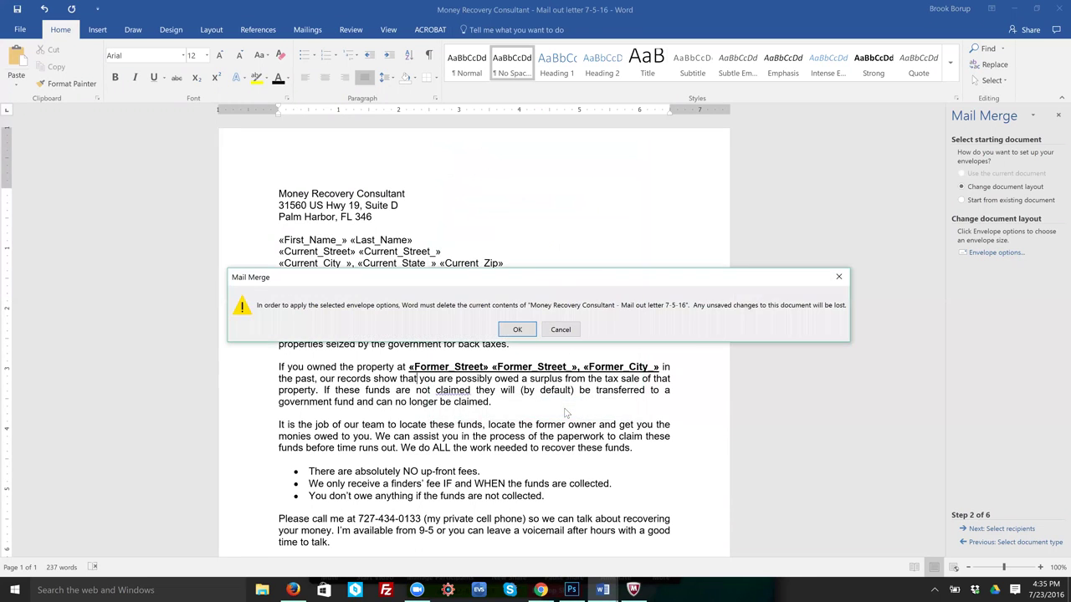
left_click(524, 332)
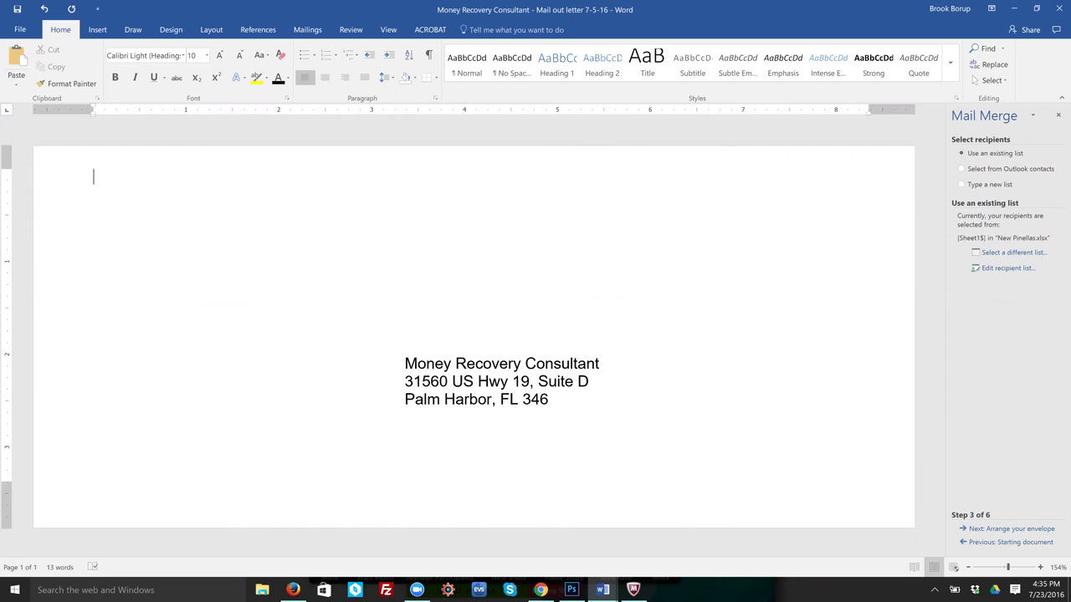
Step: Copy the Money Recovery Consultant address block from the envelope's delivery area into its return address area
left_click_drag(557, 481, 414, 368)
key("ctrl+c")
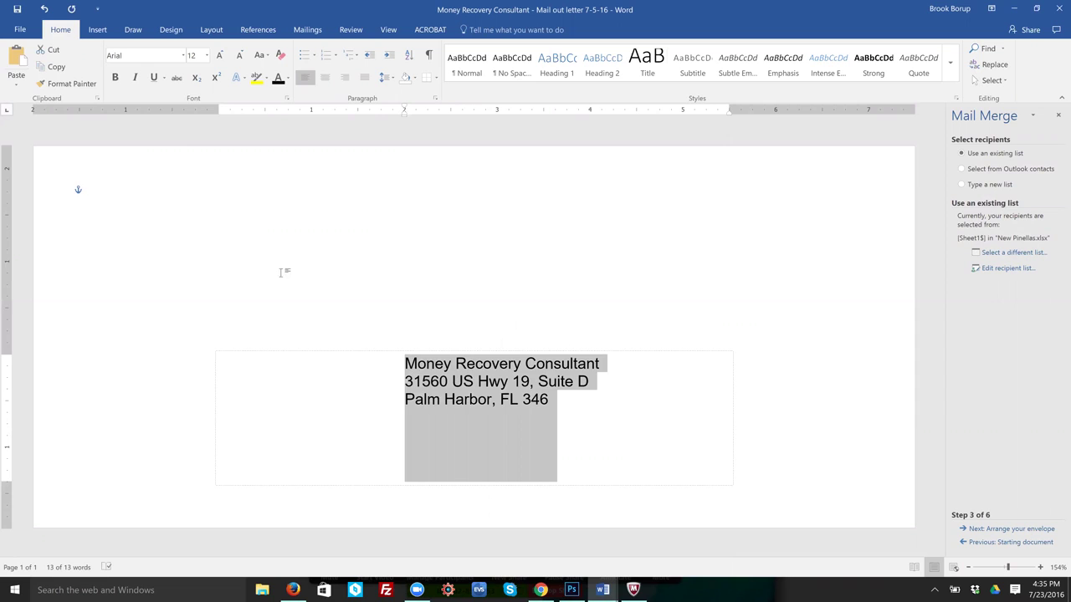
left_click(98, 176)
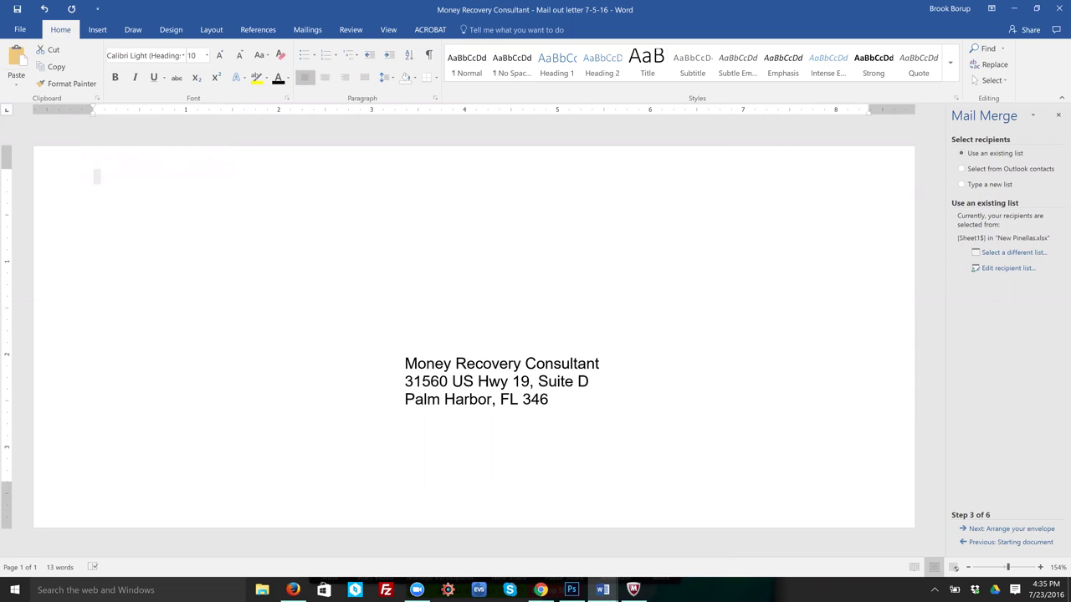
key("ctrl+v")
Step: Remove the indent from all three return address lines so they start at the left margin
left_click(280, 177)
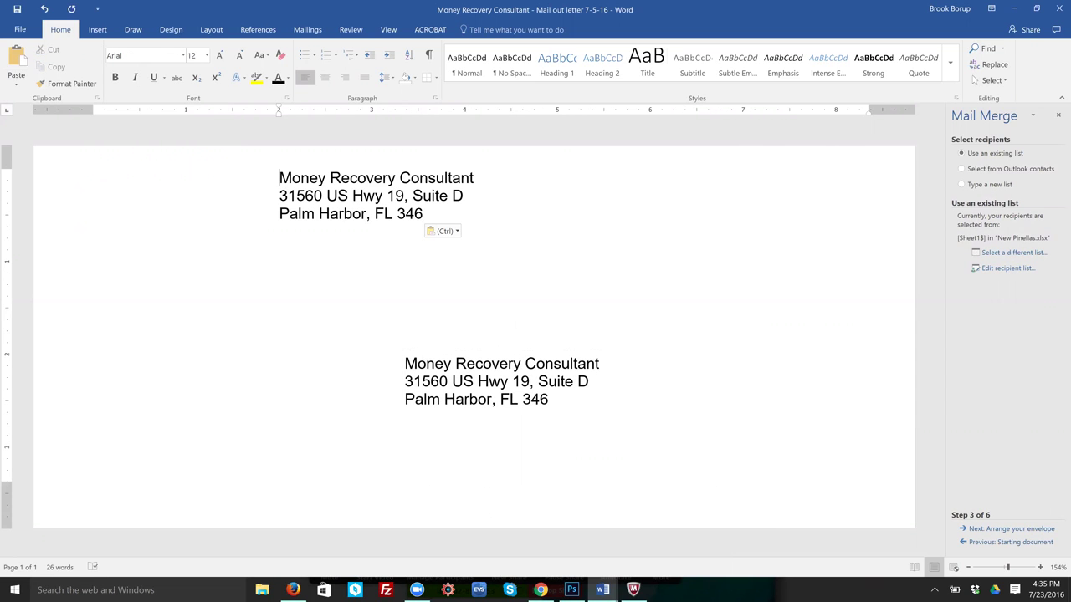
key("BackSpace")
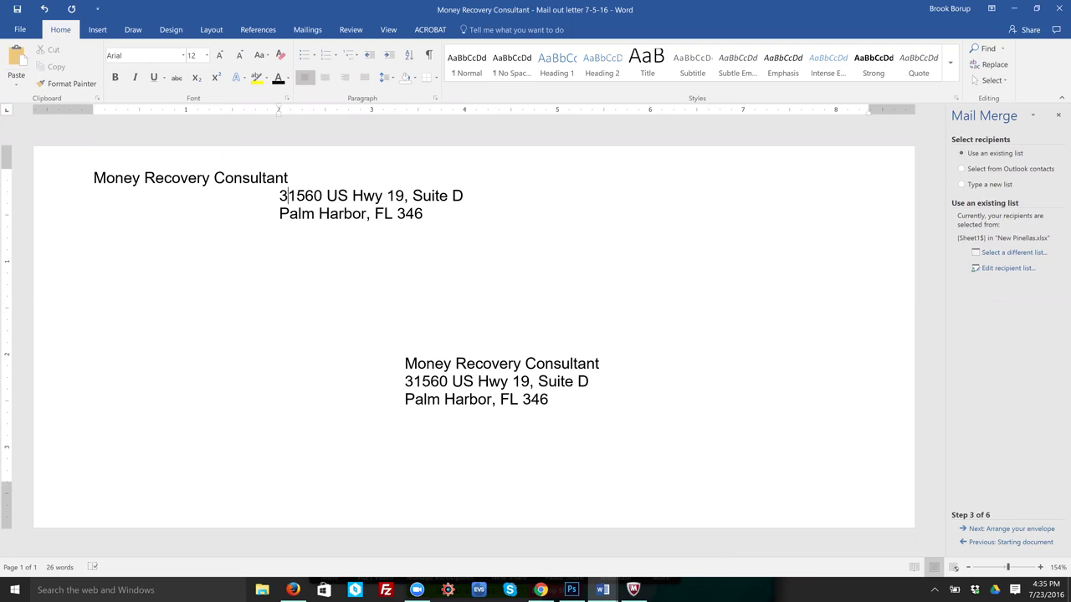
key("Left")
key("BackSpace")
key("Down")
key("BackSpace")
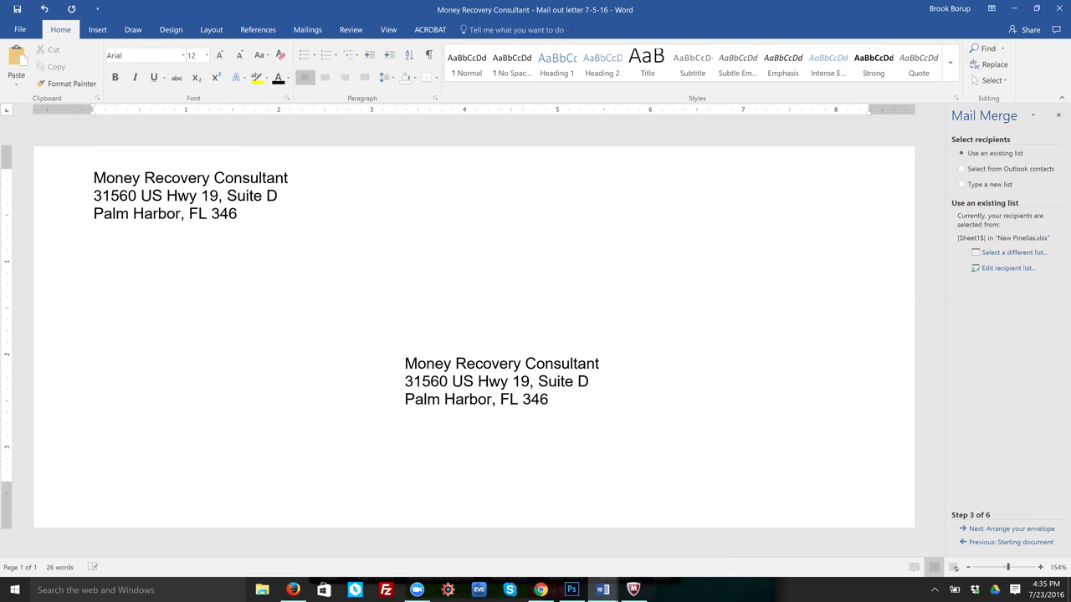
Step: Select the whole text in the delivery address block and continue to arranging the envelope with the existing recipient list
left_click_drag(606, 365, 406, 366)
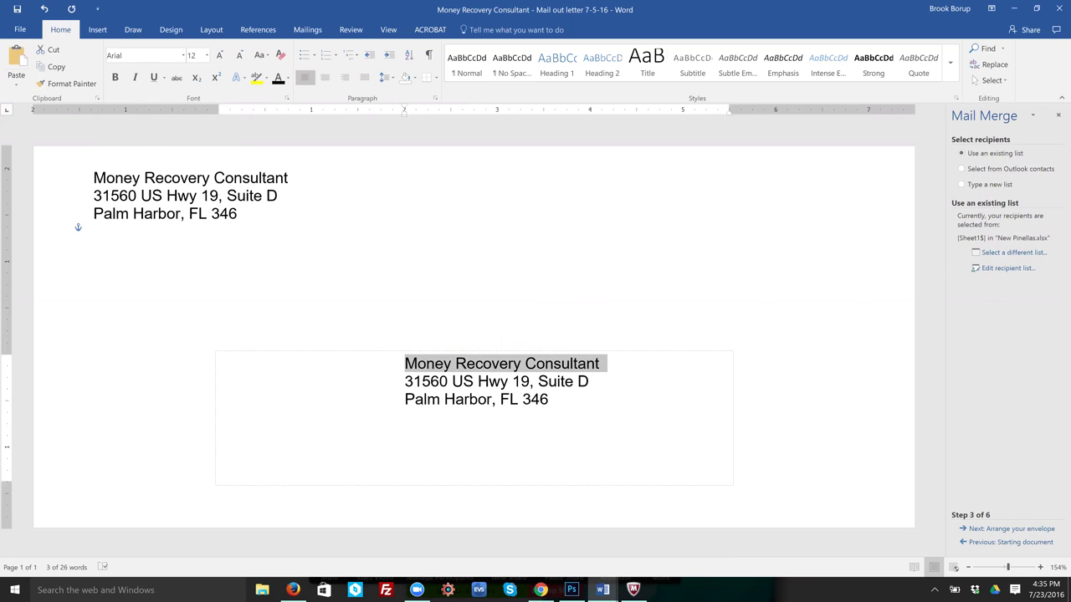
key("ctrl+a")
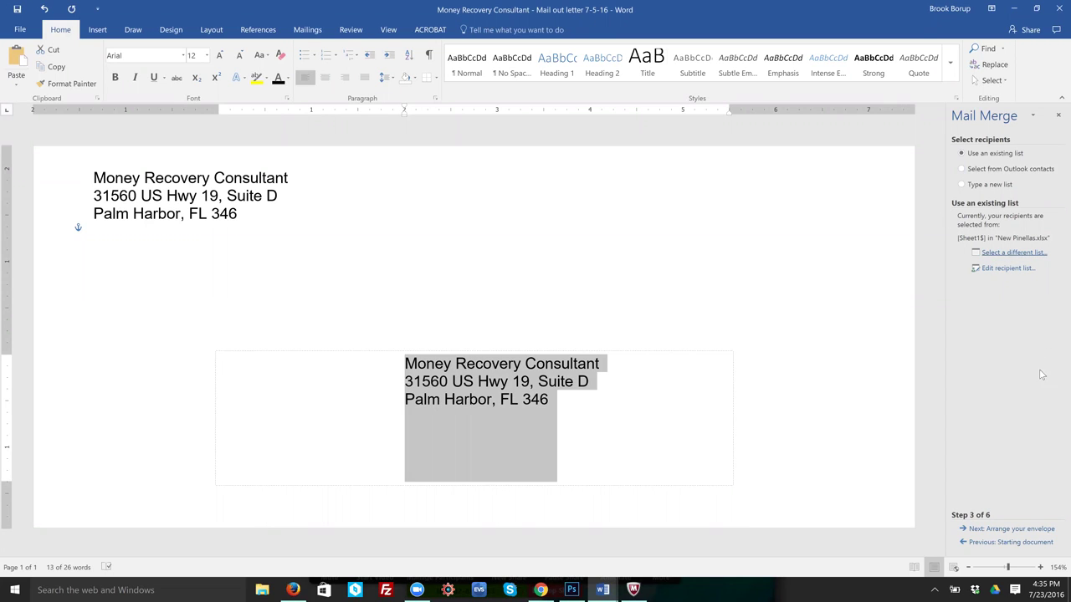
left_click(983, 531)
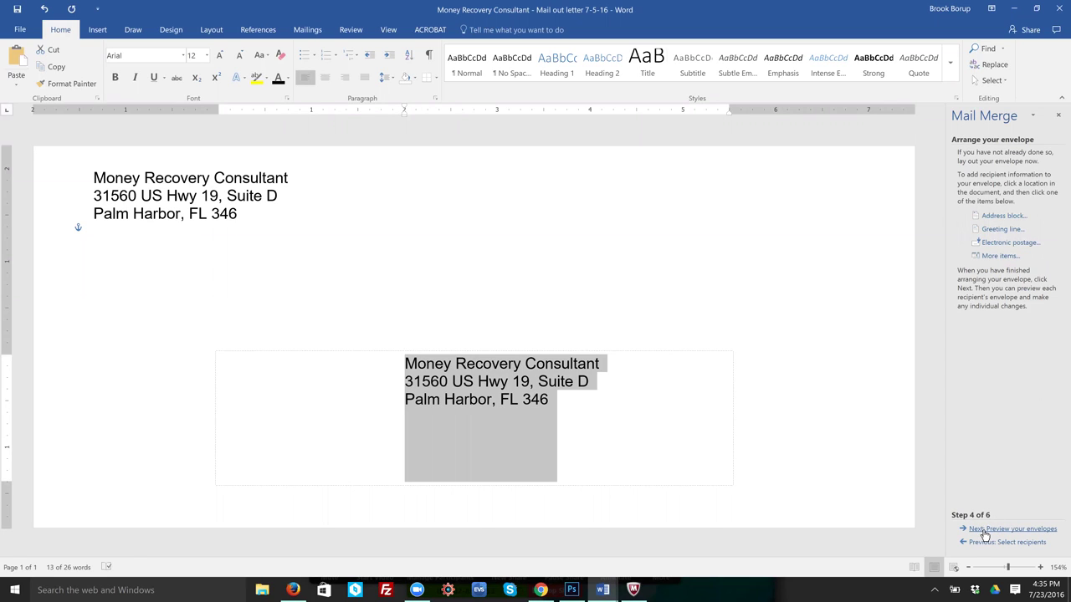
Step: Try to replace the selected delivery address with the First Name merge field, and undo the insertion
left_click(988, 257)
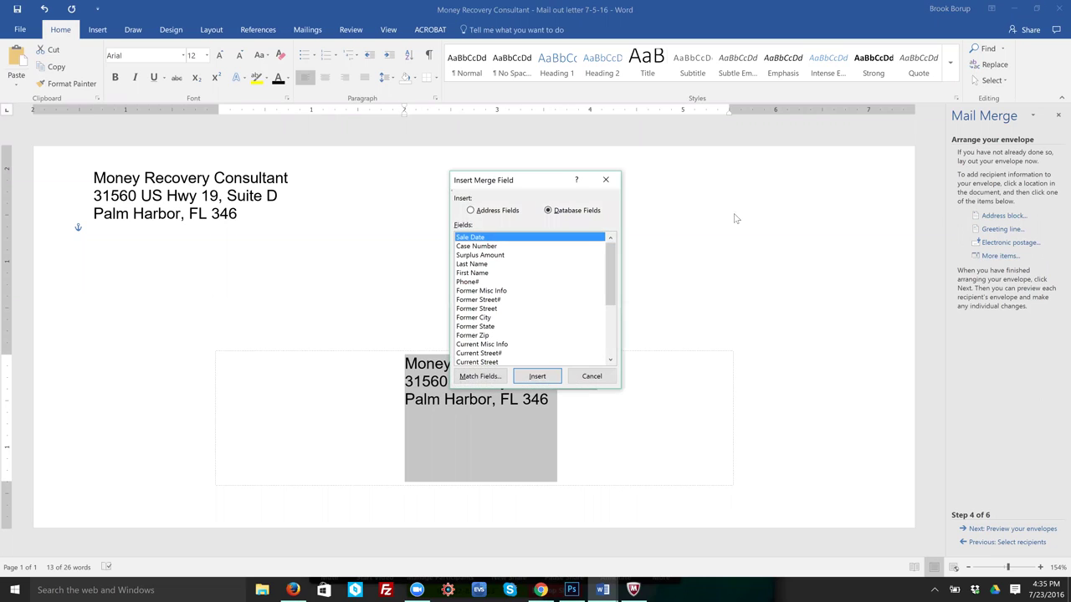
left_click(471, 273)
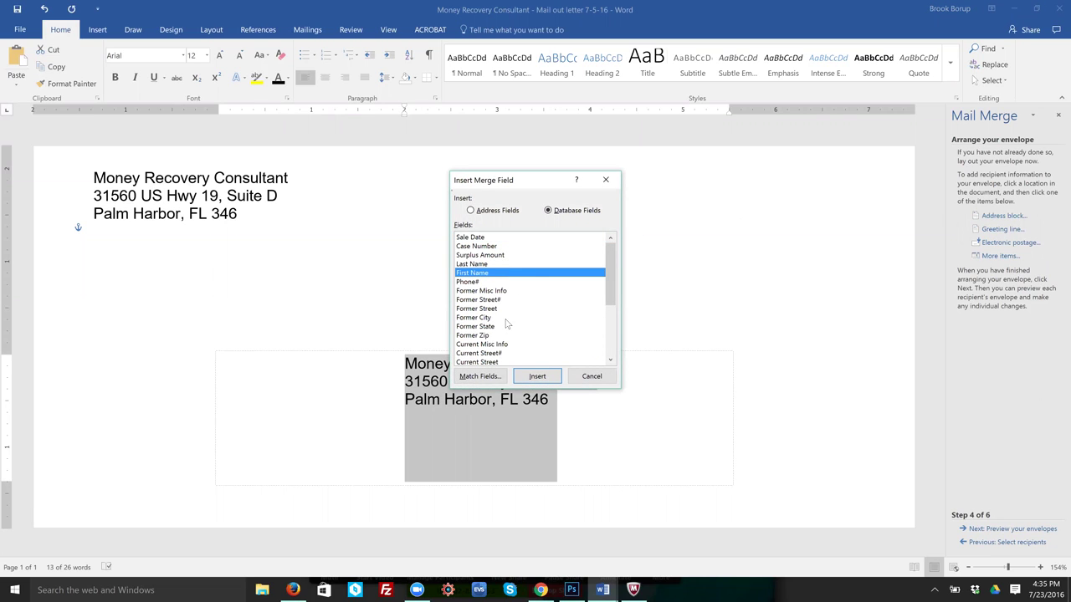
double_click(472, 272)
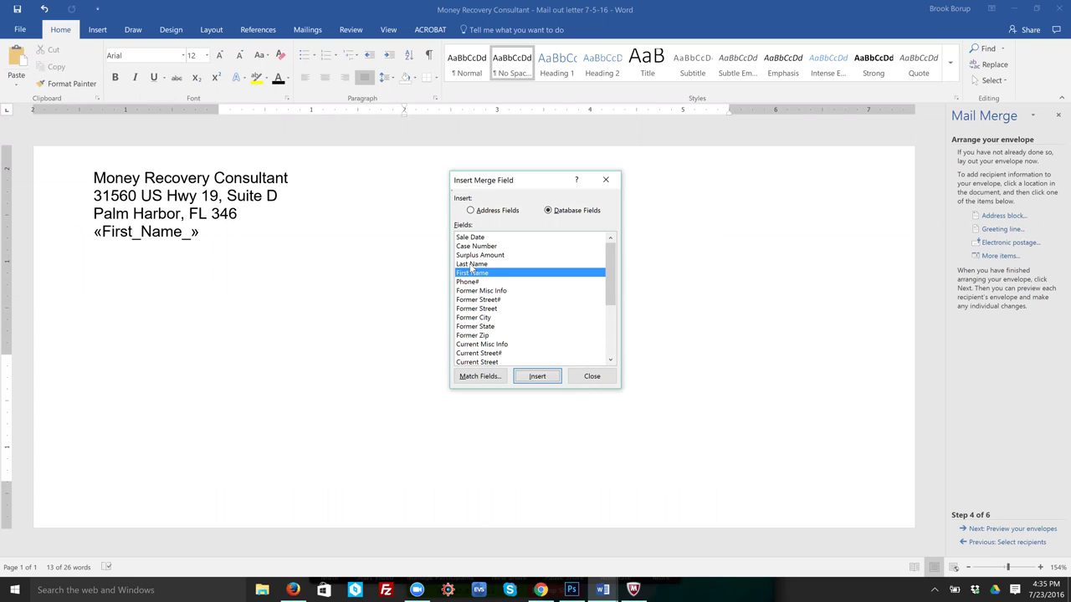
left_click(593, 378)
key("ctrl+z")
key("ctrl+z")
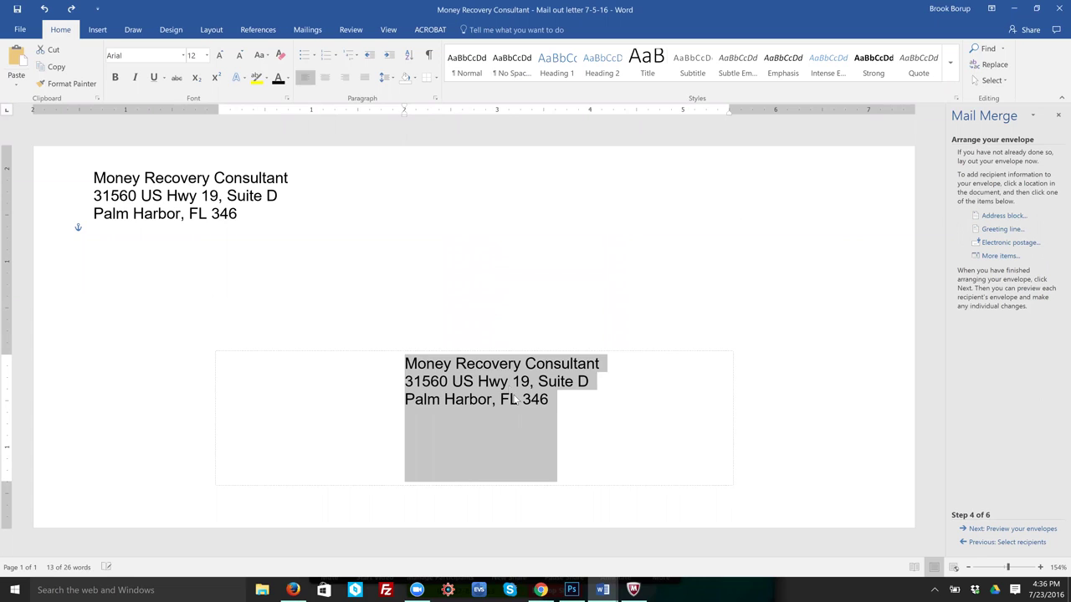
Step: Try to delete the whole address text from the envelope's delivery area, and undo the deletion
left_click_drag(559, 408, 416, 364)
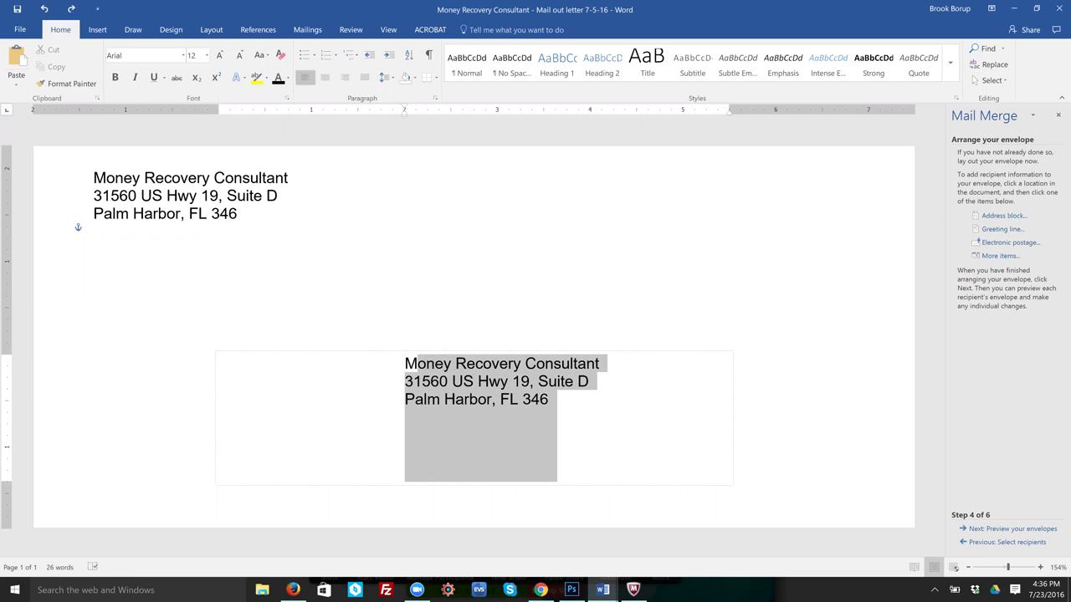
left_click_drag(559, 408, 405, 364)
key("Delete")
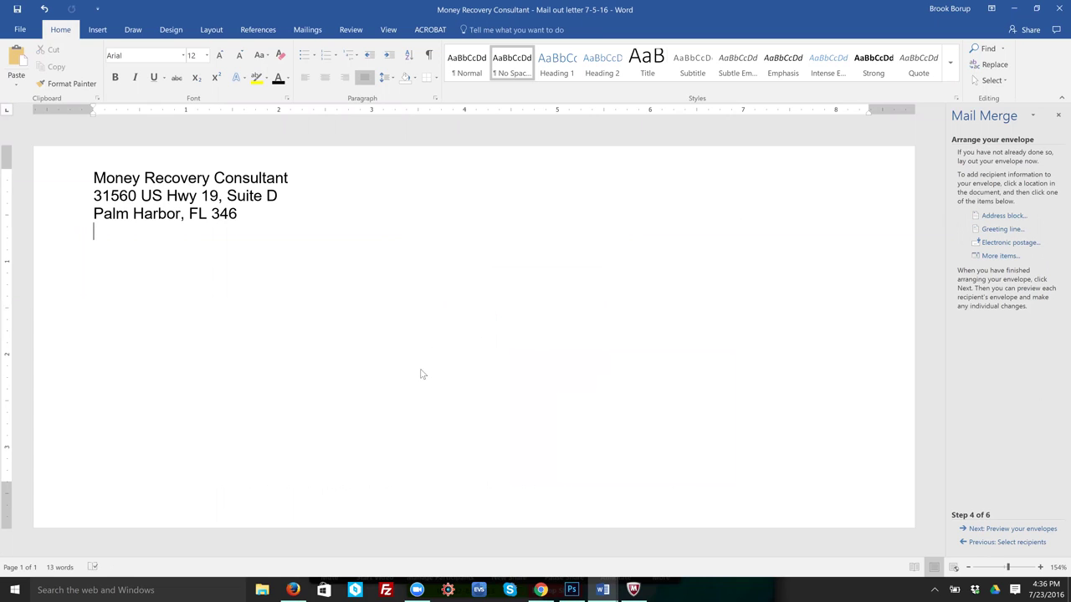
key("ctrl+z")
Step: Add an empty line above the delivery address and insert the First Name and Last Name merge fields there
left_click(481, 401)
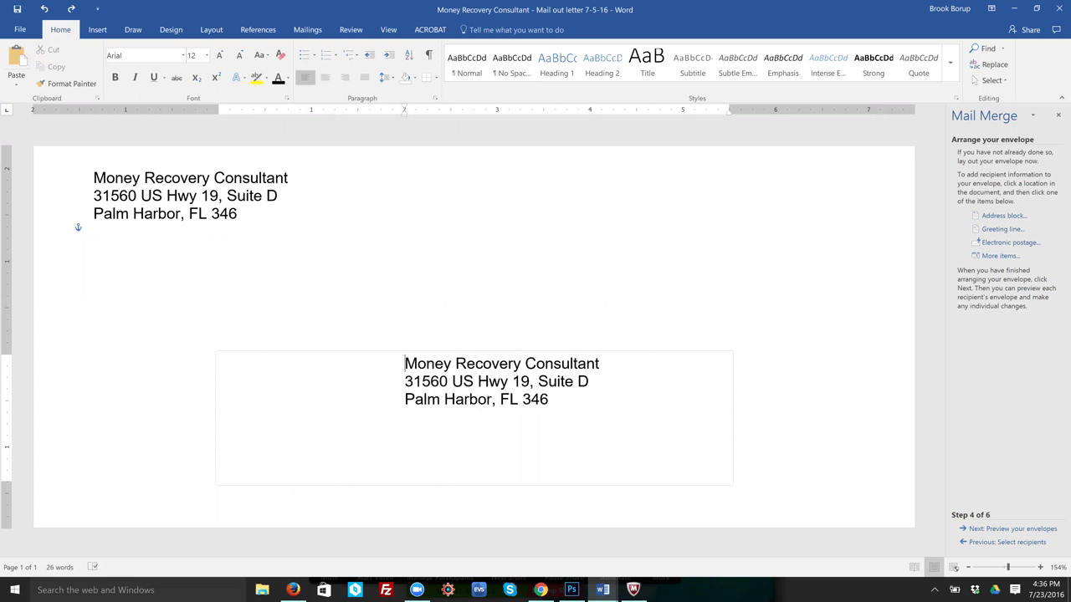
key("Return")
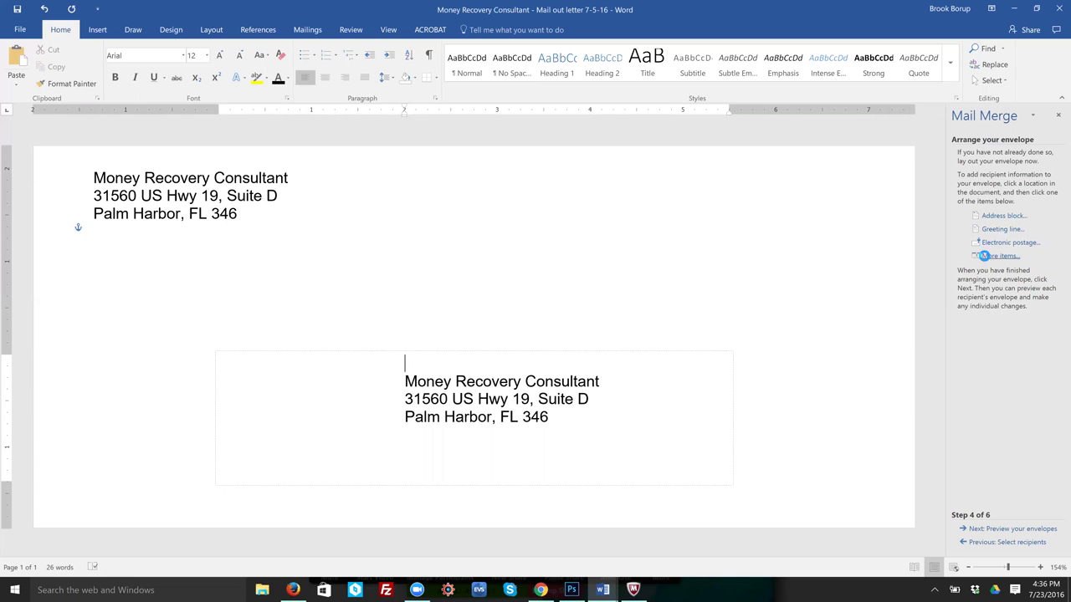
left_click(998, 255)
left_click(478, 274)
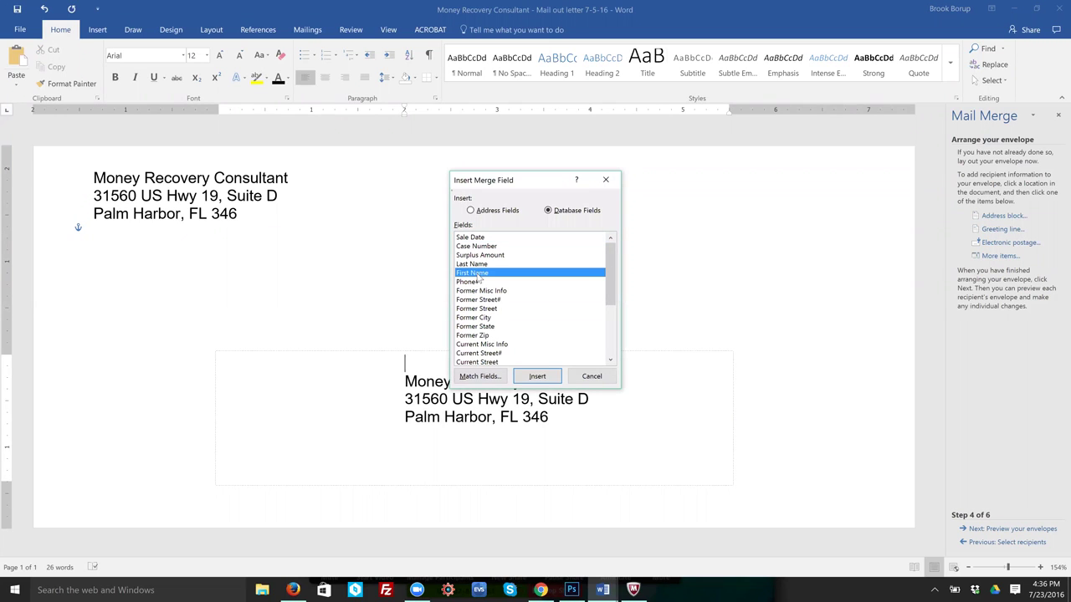
key("Return")
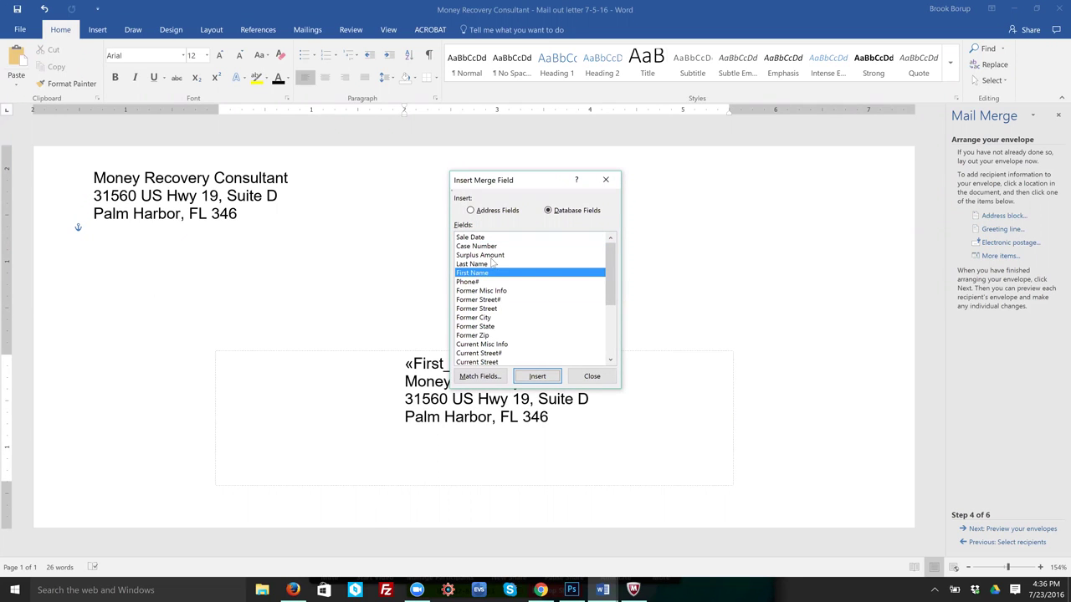
left_click(473, 265)
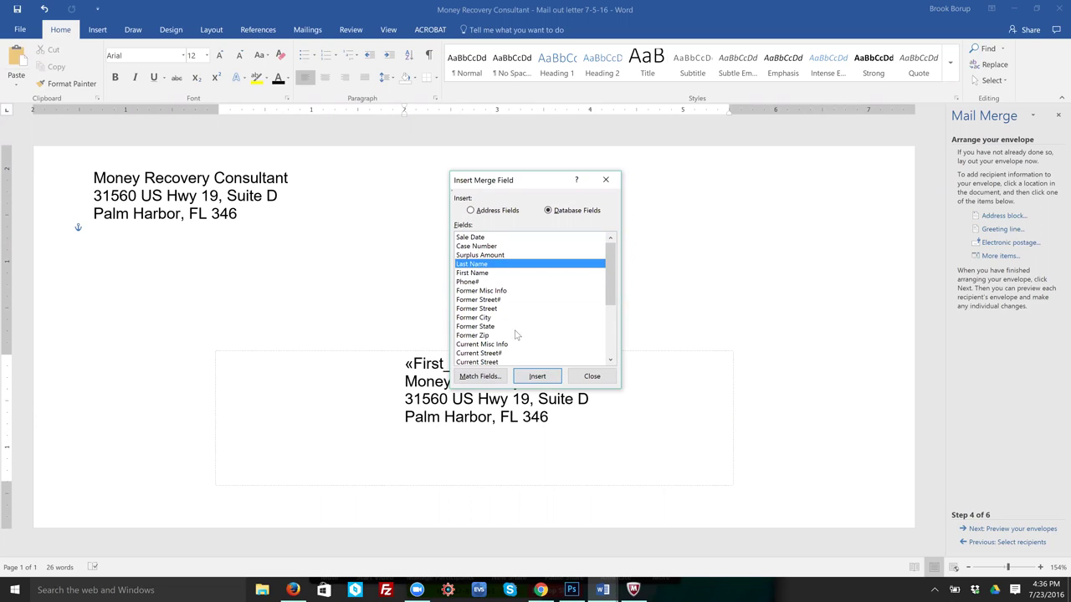
key("Return")
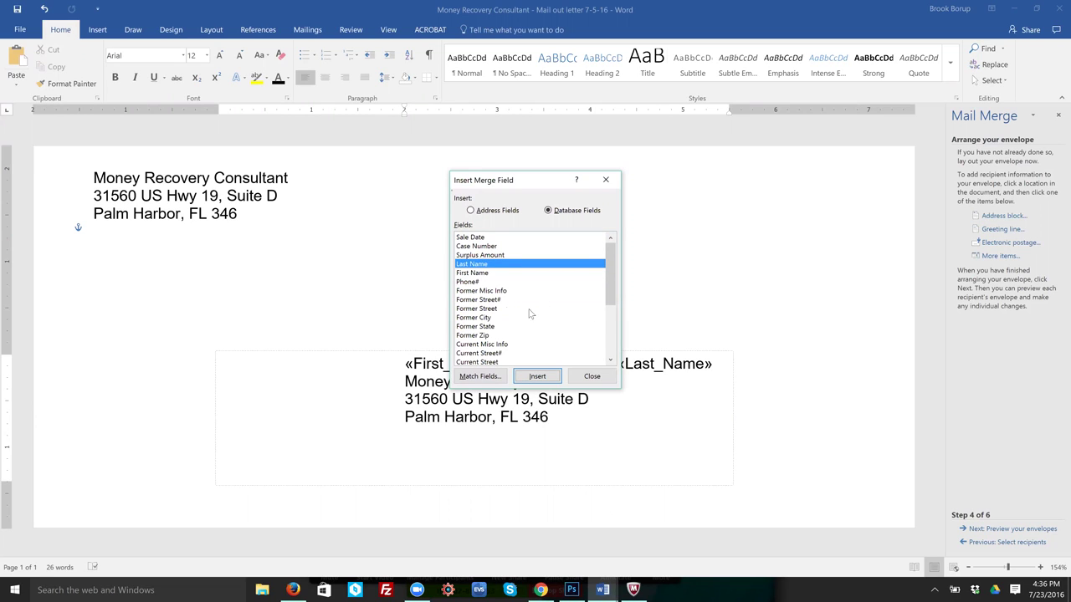
Step: Insert the Current Street# and Current Street merge fields after the Last Name field
scroll(607, 280, "down", 3)
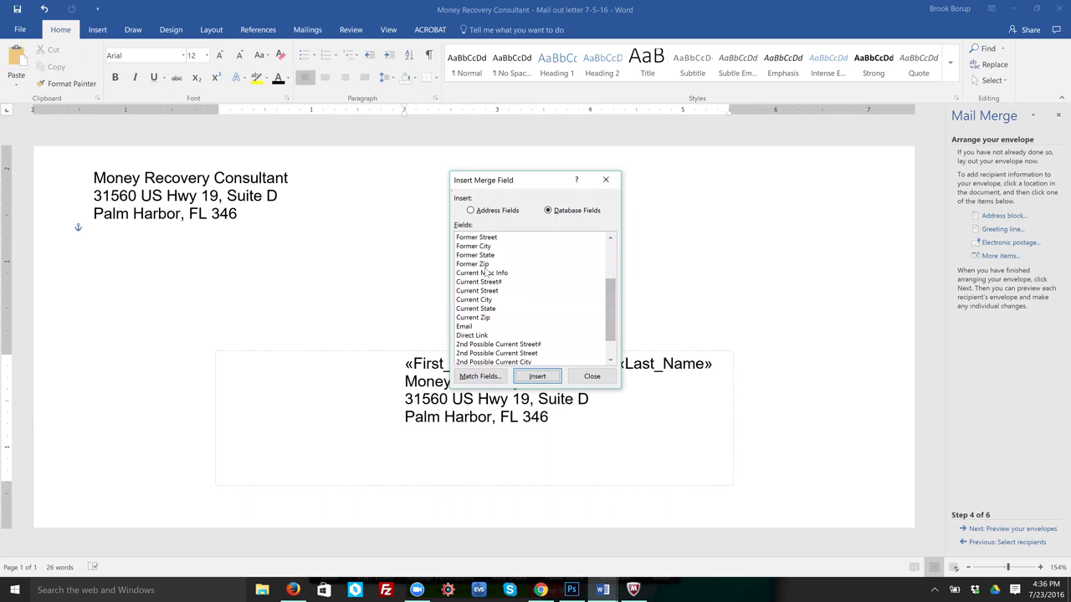
left_click(482, 282)
key("Return")
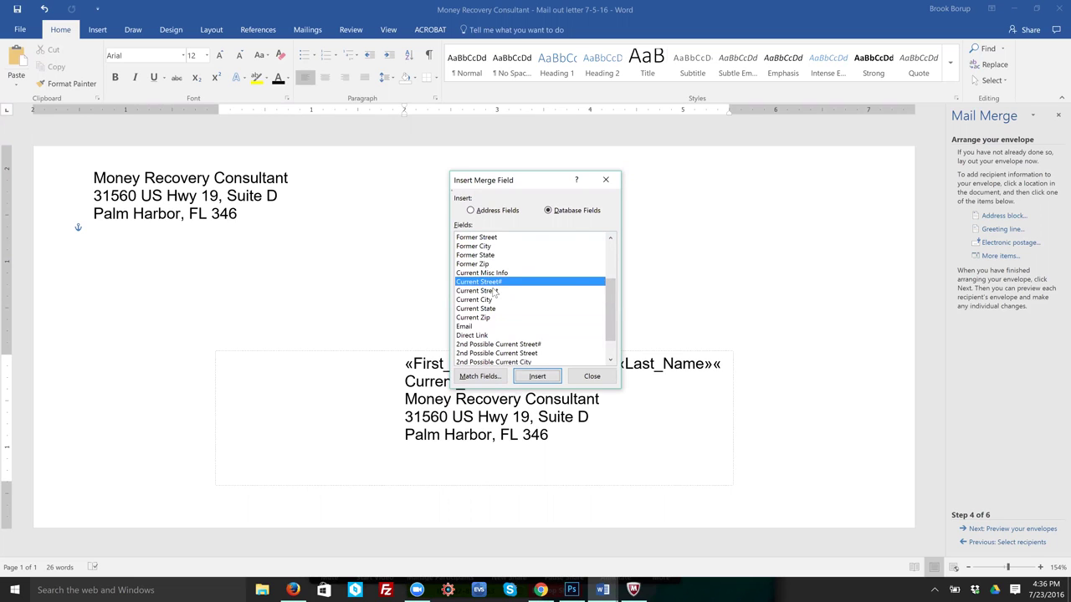
left_click(498, 292)
key("Return")
Step: Insert the Current City, Current State and Current Zip merge fields after the street fields, and finish inserting fields
left_click(482, 299)
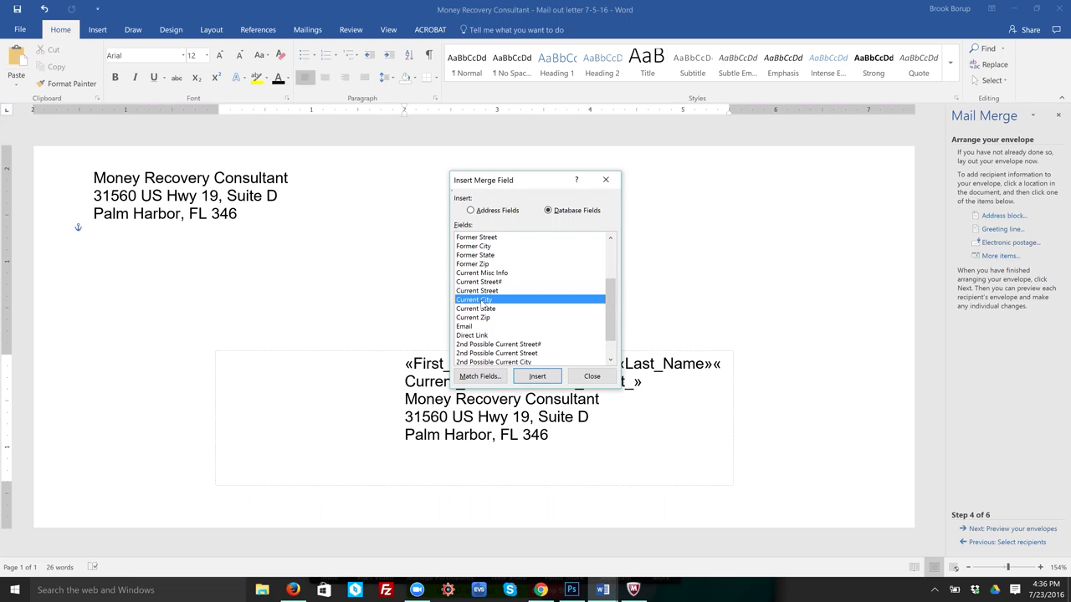
key("Return")
left_click(484, 309)
key("Return")
left_click(477, 318)
key("Return")
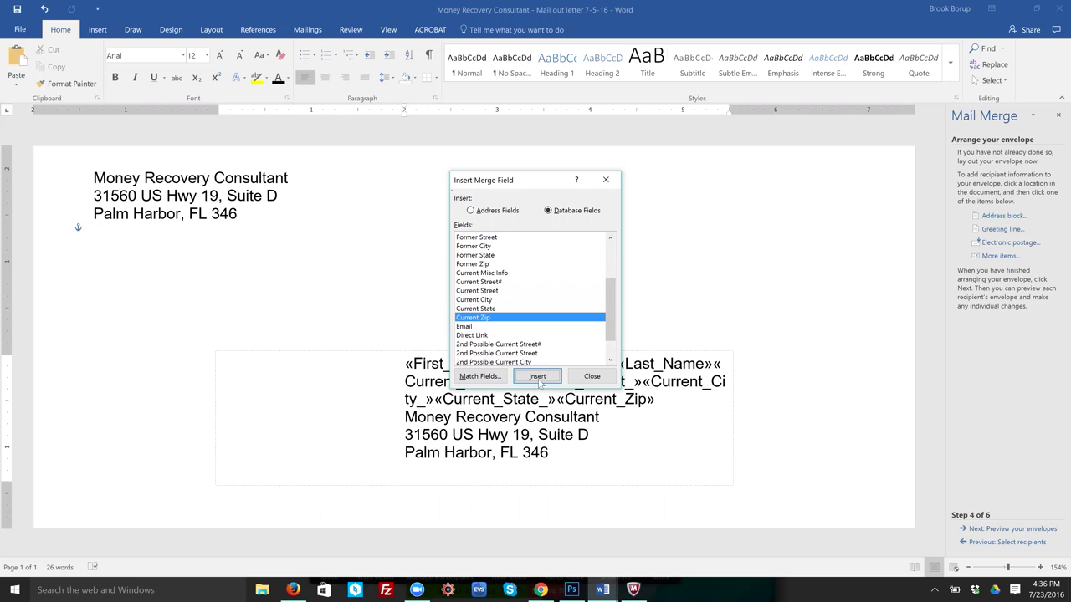
key("Return")
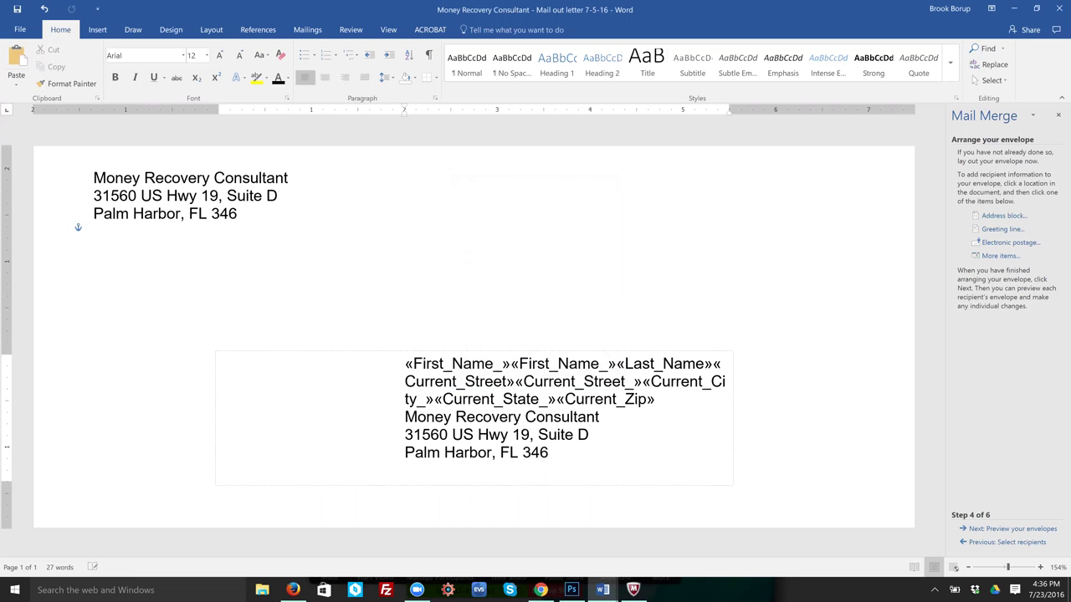
Step: Delete the three Money Recovery Consultant address lines below the merge fields in the delivery area
key("shift+Down")
key("shift+Down")
key("shift+Down")
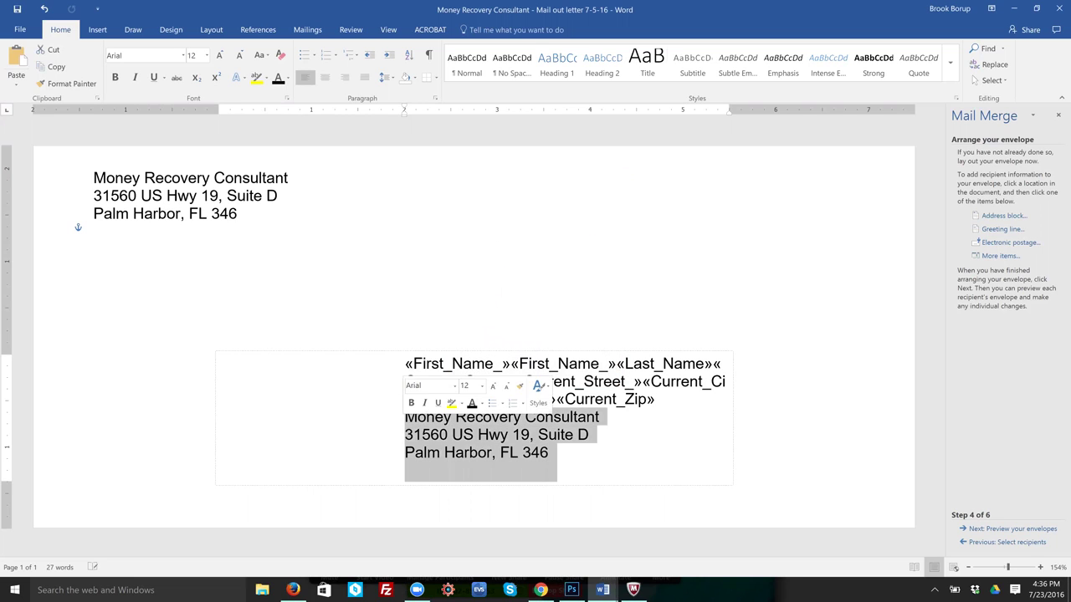
key("Delete")
Step: Delete the duplicate First Name merge field from the delivery block
left_click(511, 363)
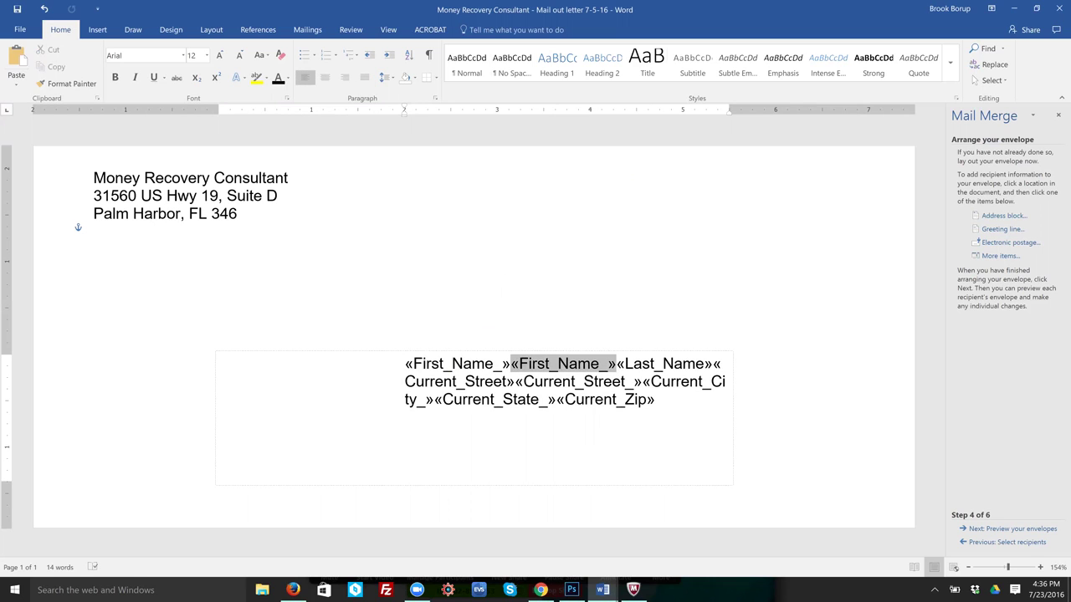
left_click(456, 364)
left_click(562, 364)
key("Delete")
key("Delete")
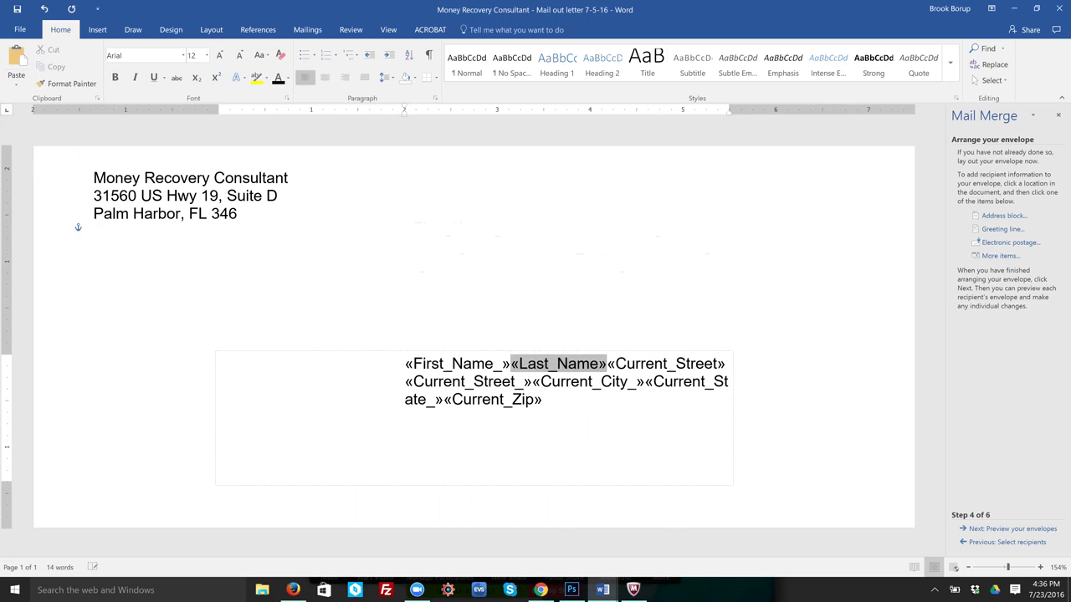
Step: Start a new line at the first street field and put a space between the First Name and Last Name fields
key("Return")
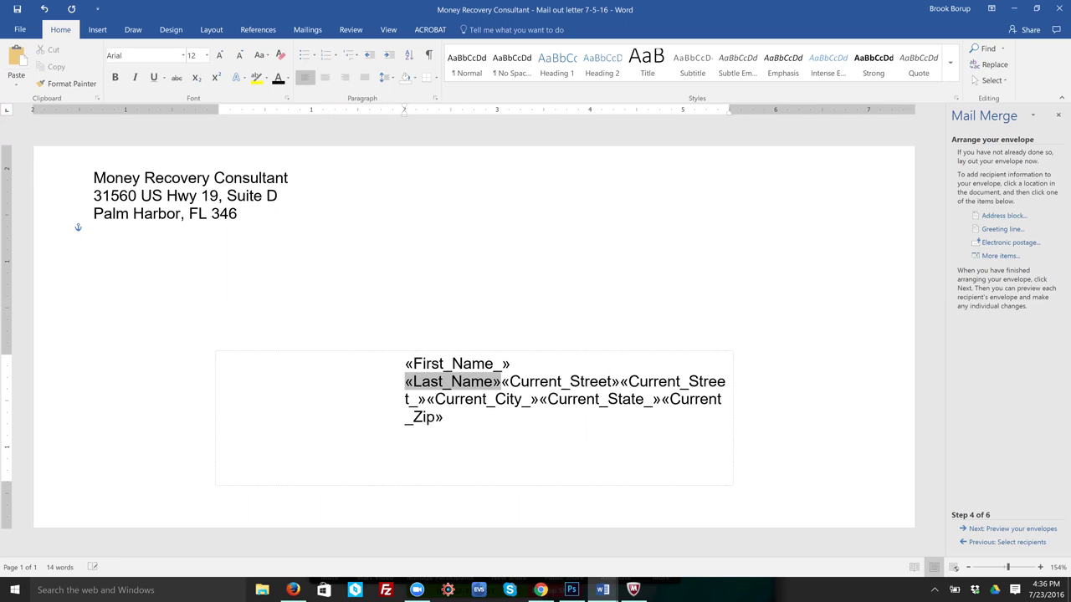
key("BackSpace")
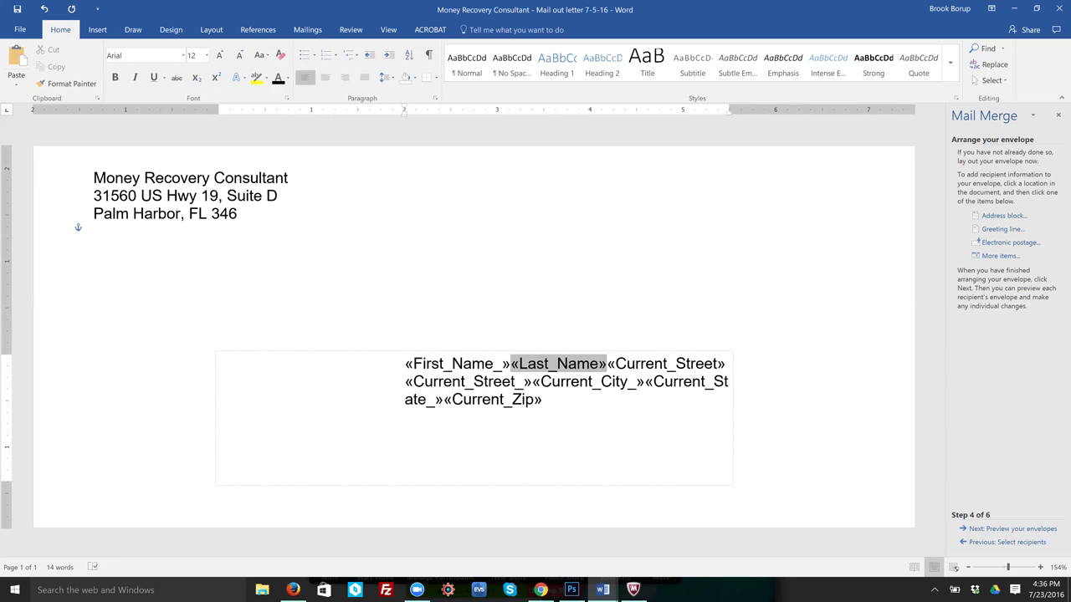
left_click(610, 364)
key("Return")
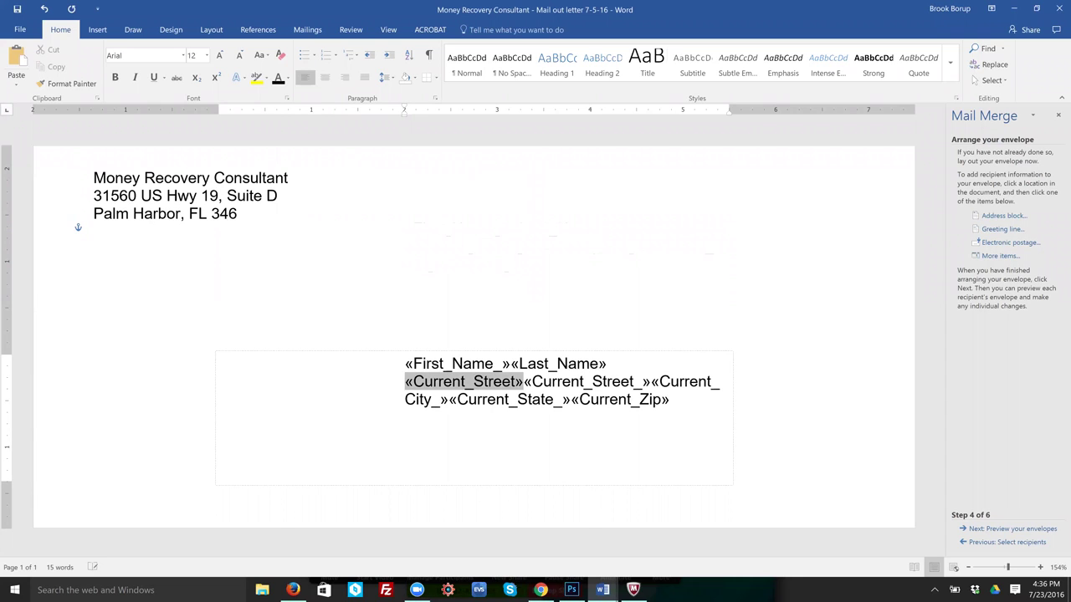
left_click(558, 364)
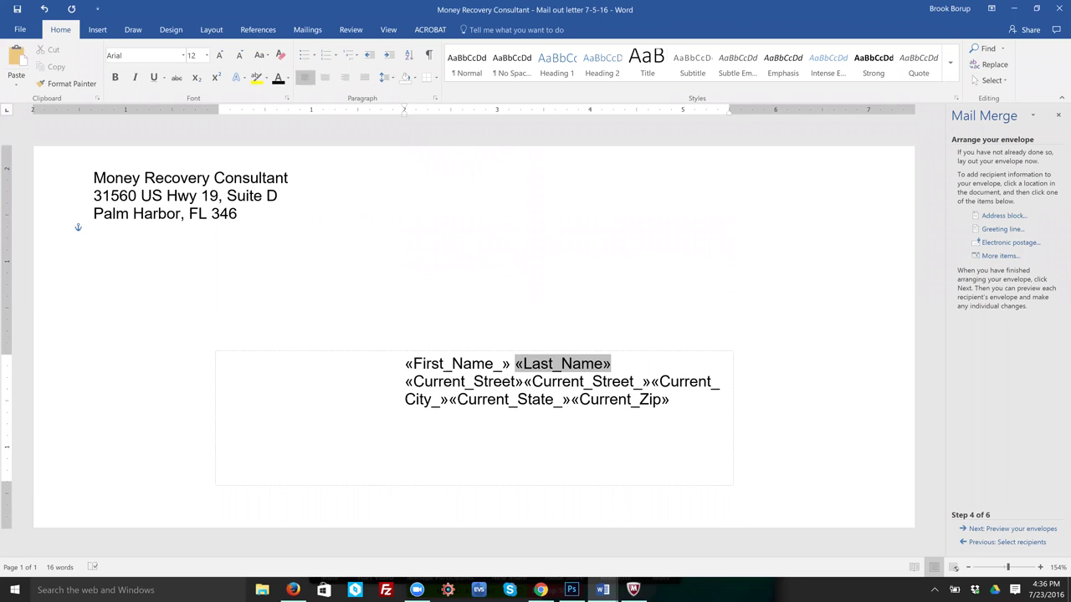
Step: Start a new line at the Current City field, separating city and state with a comma and space, and state and zip with a space
left_click(684, 382)
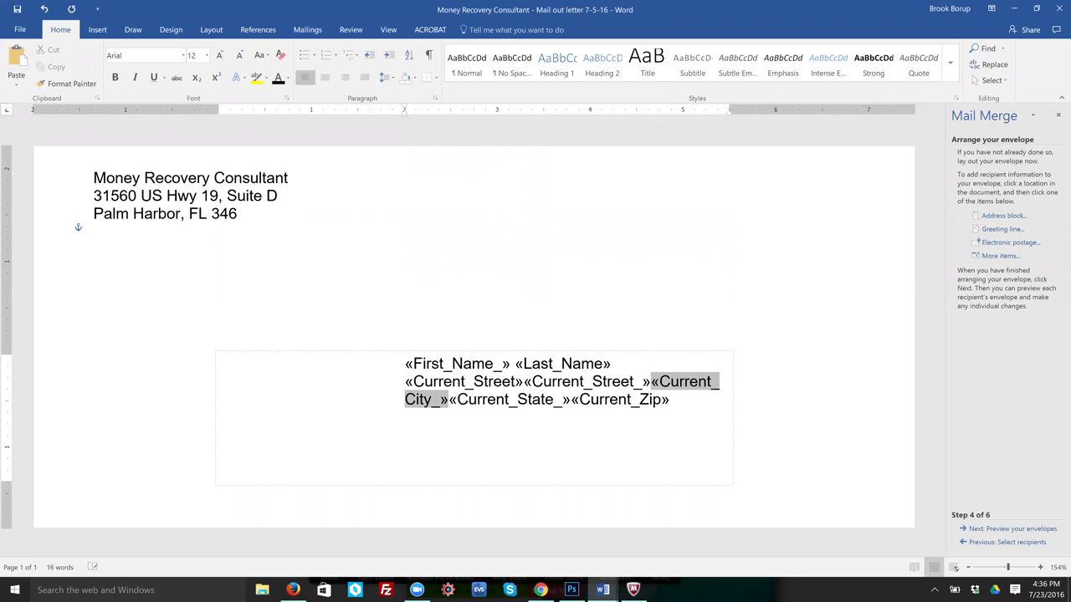
key("Return")
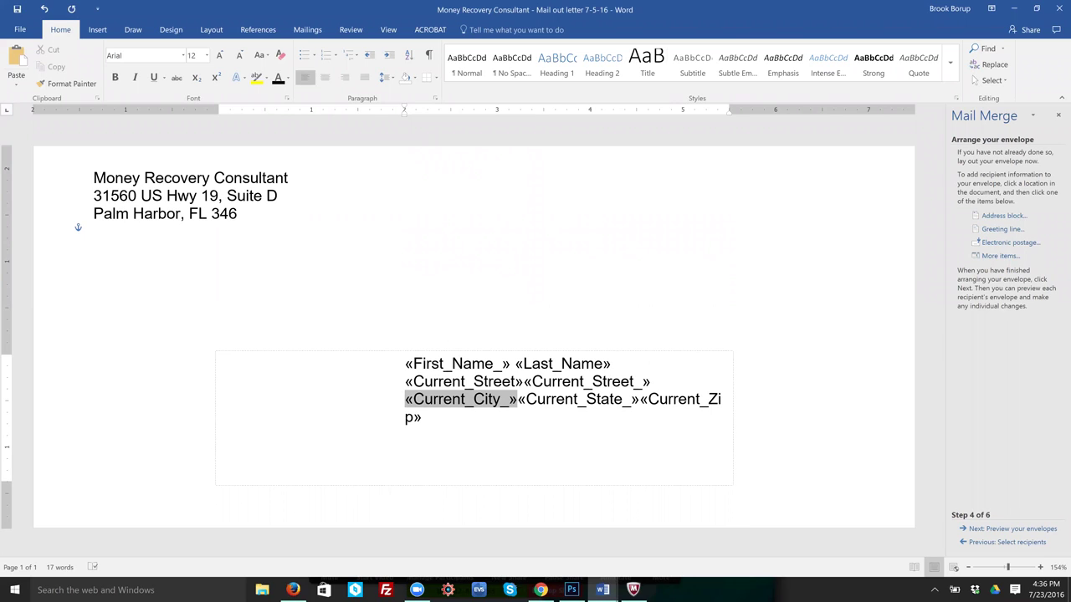
left_click(520, 399)
key("Return")
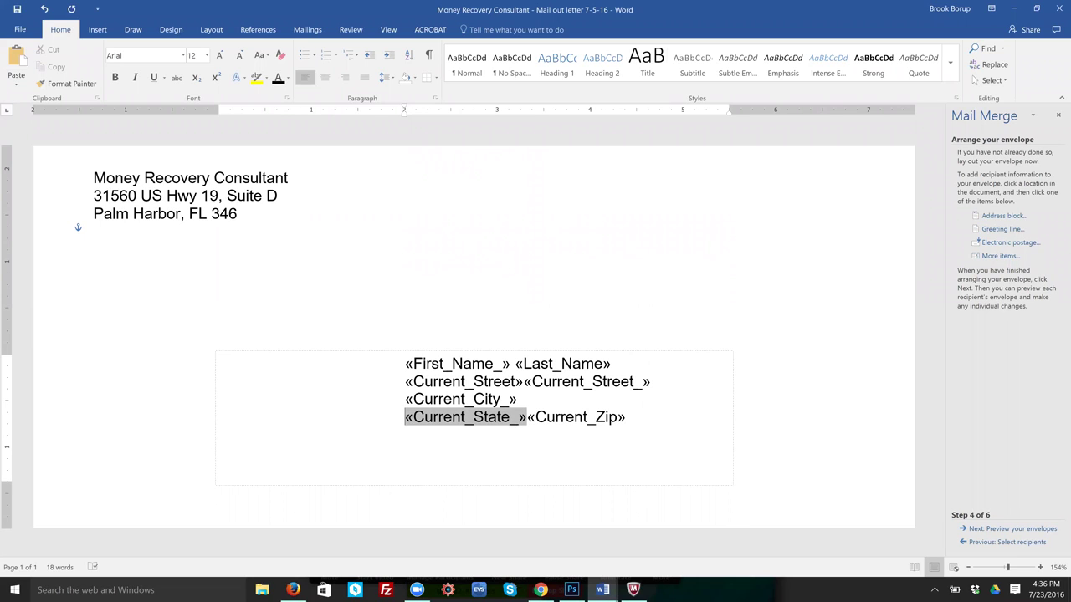
key("BackSpace")
type(",")
key("Return")
key("Right")
key("Return")
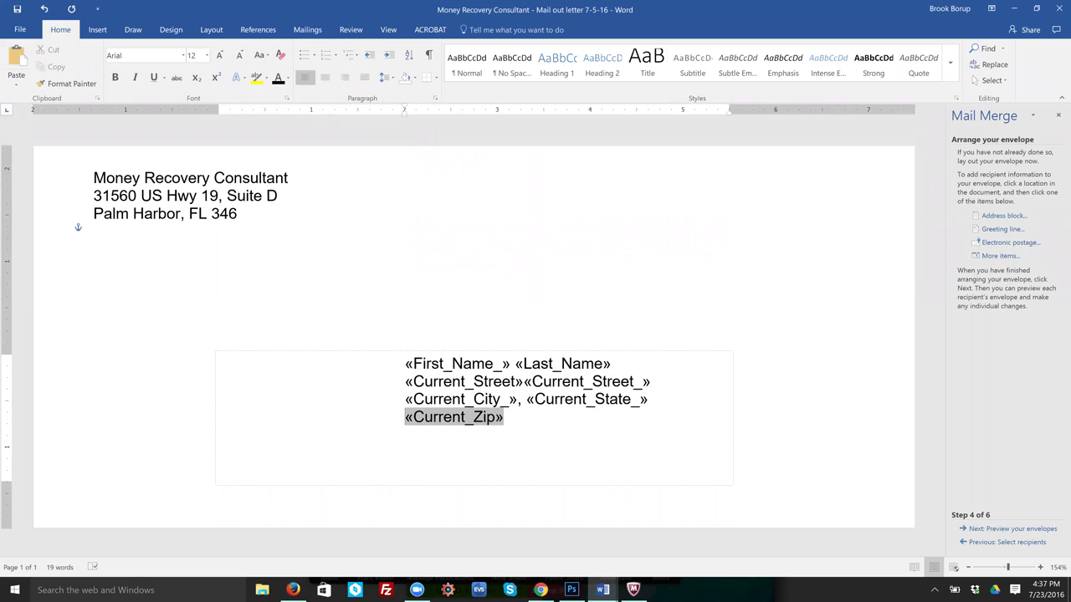
Step: Put a space between the two street fields and reduce the whole delivery block's left indent to about 1.75 inches
left_click(526, 382)
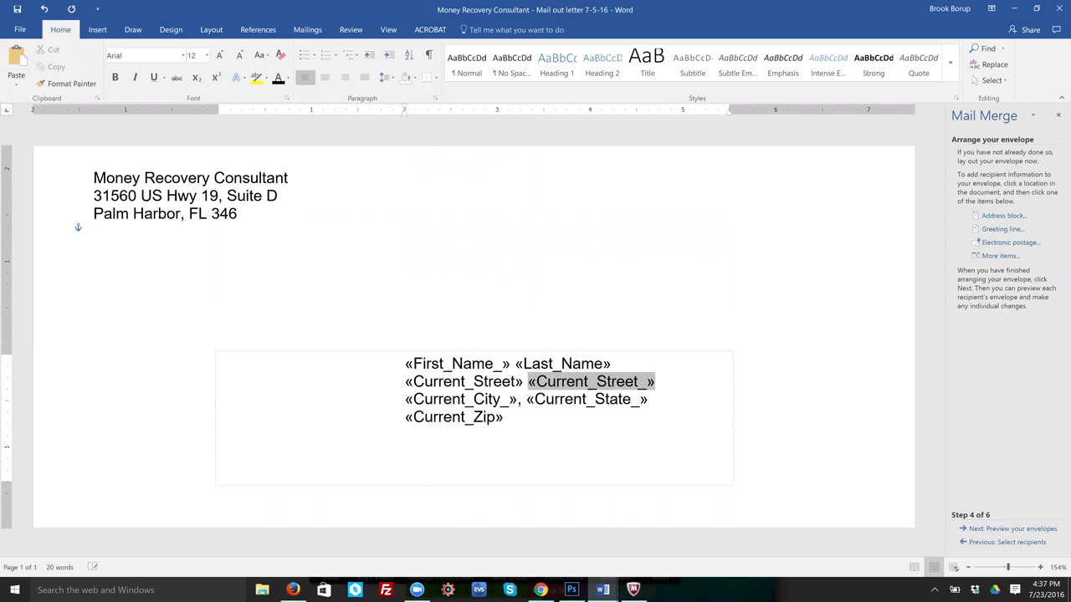
key("ctrl+End")
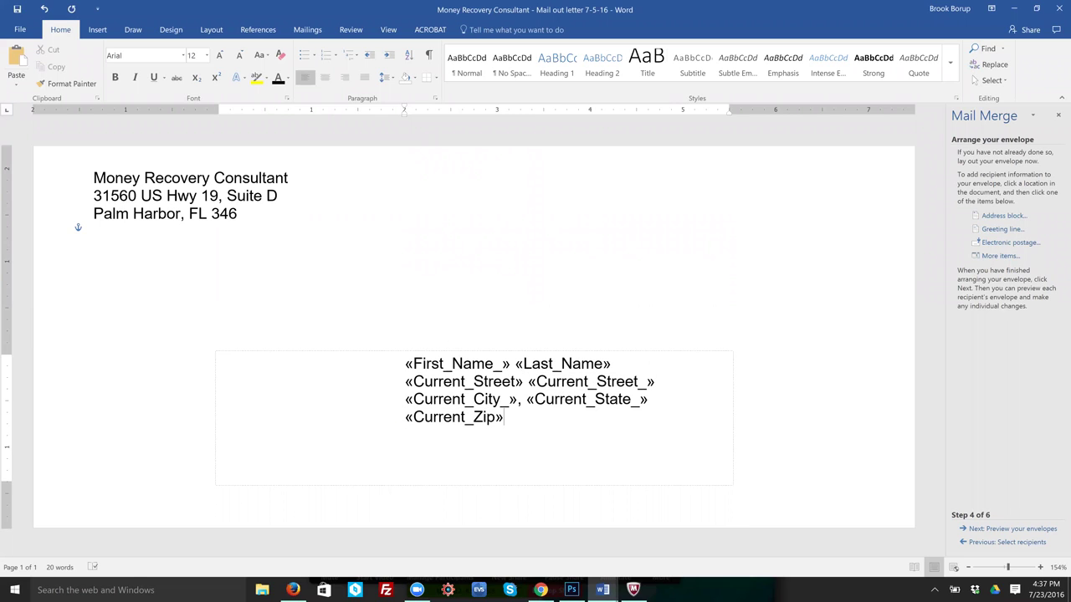
left_click_drag(507, 477, 399, 371)
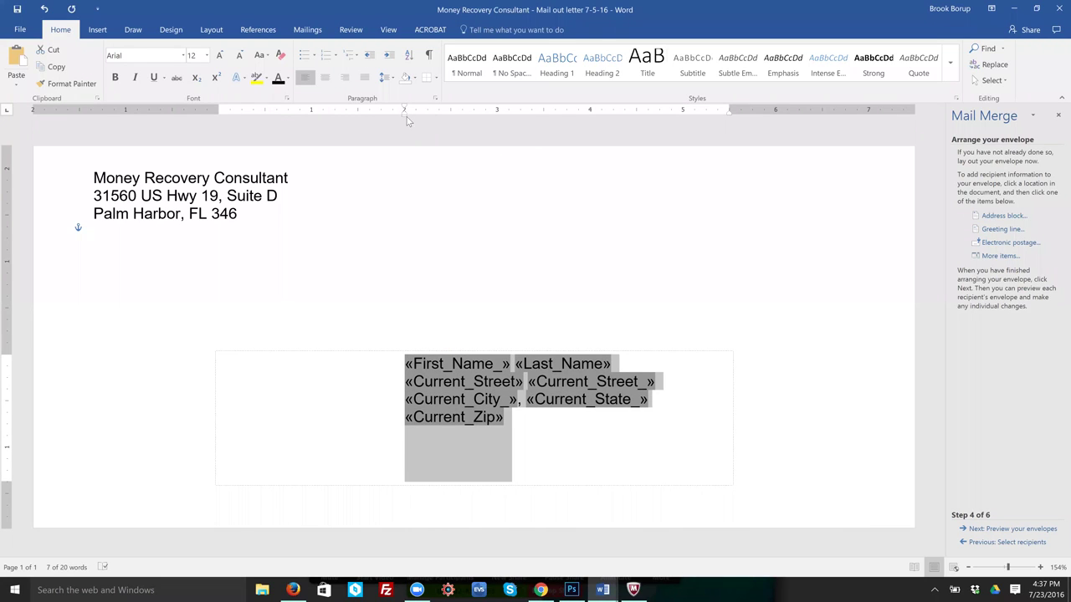
left_click_drag(405, 117, 385, 116)
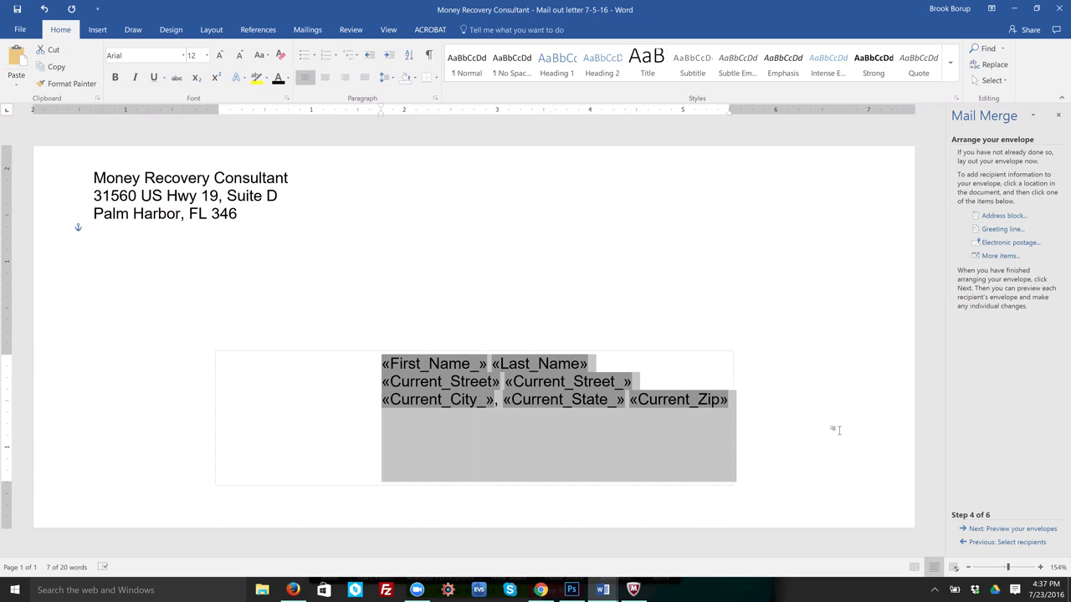
Step: Continue to the envelope preview and check the merged delivery addresses one by one, from recipient 1 through recipient 14
left_click(991, 529)
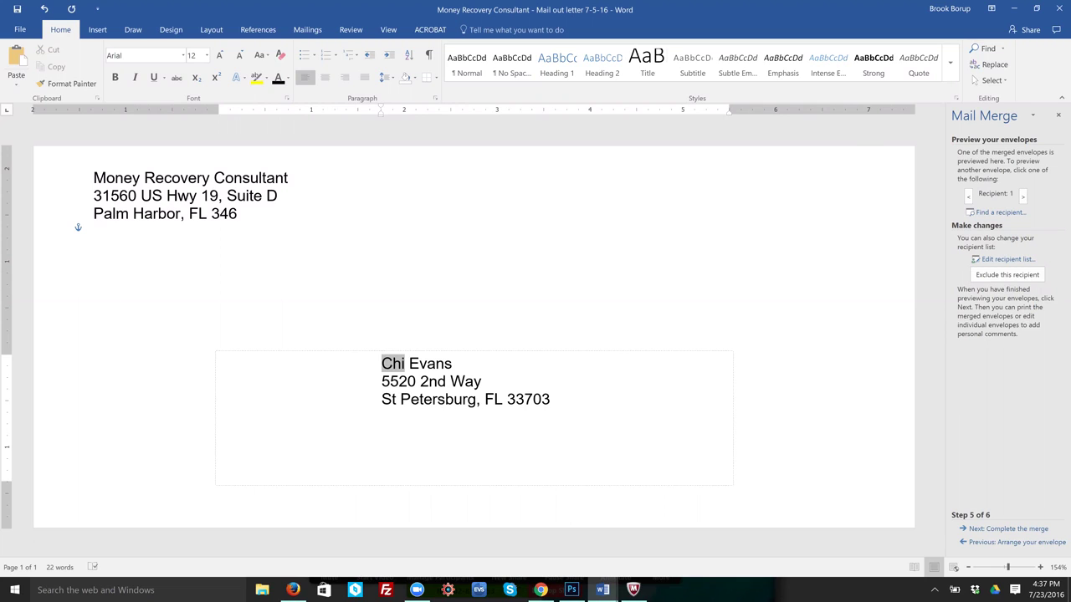
left_click(1024, 195)
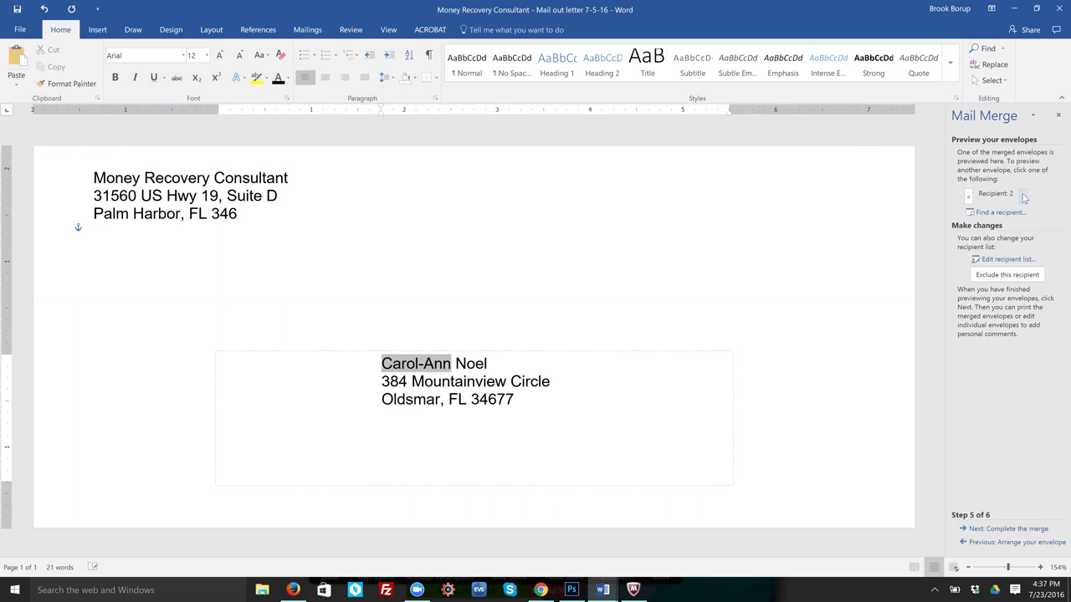
left_click(1024, 195)
left_click(1024, 195)
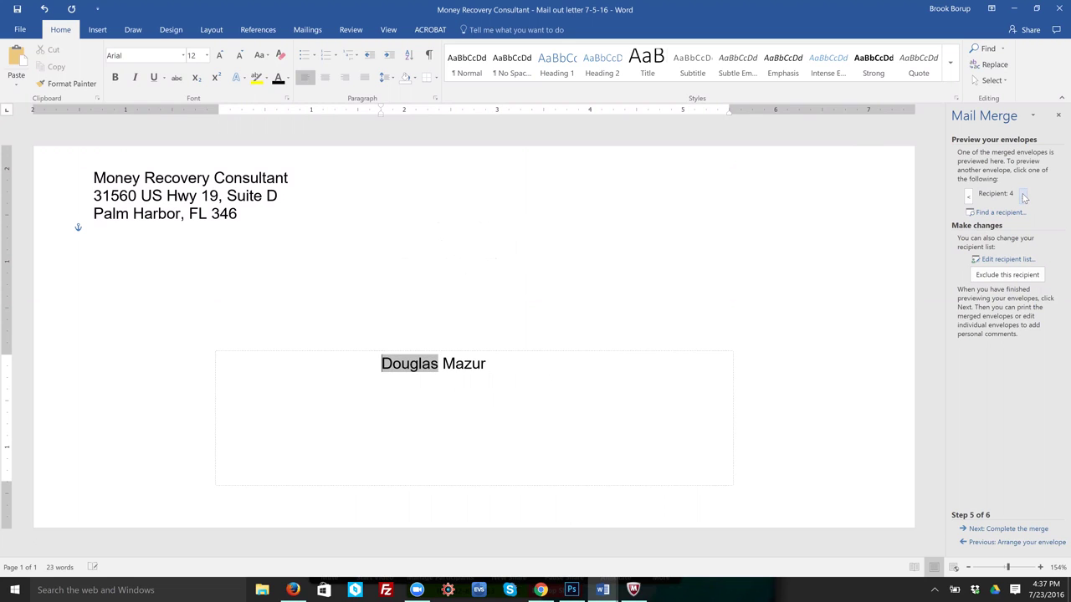
left_click(1024, 195)
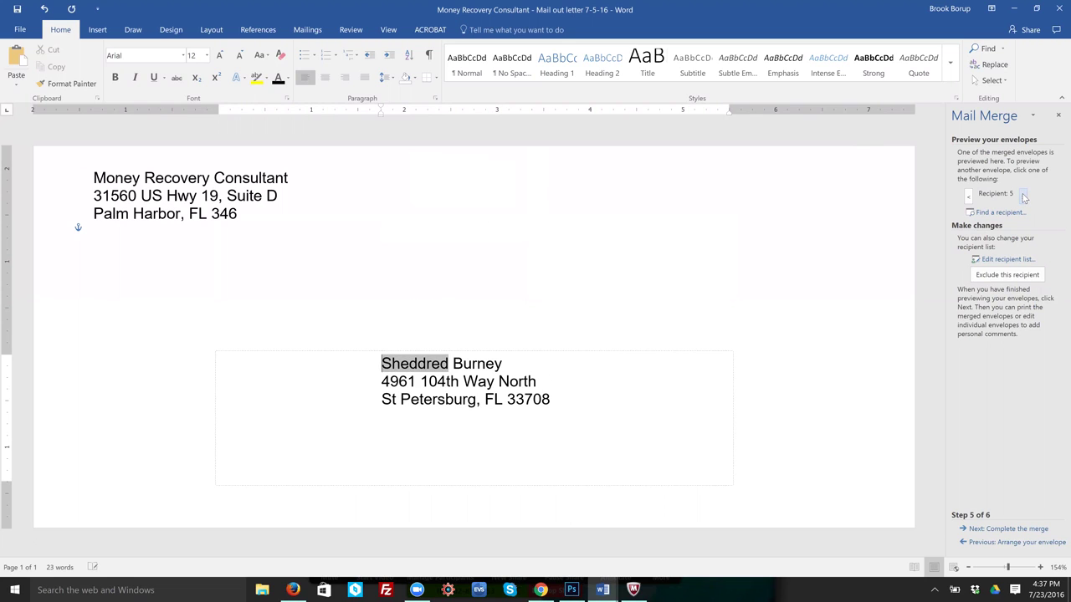
left_click(1025, 195)
left_click(1023, 196)
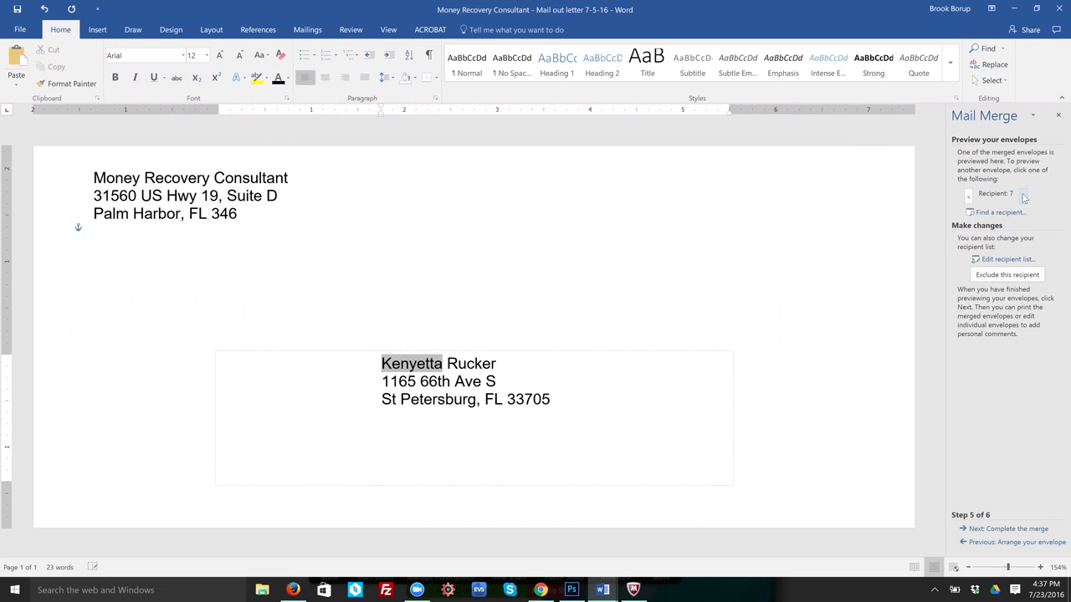
left_click(1024, 195)
left_click(1024, 195)
left_click(1024, 195)
left_click(1025, 195)
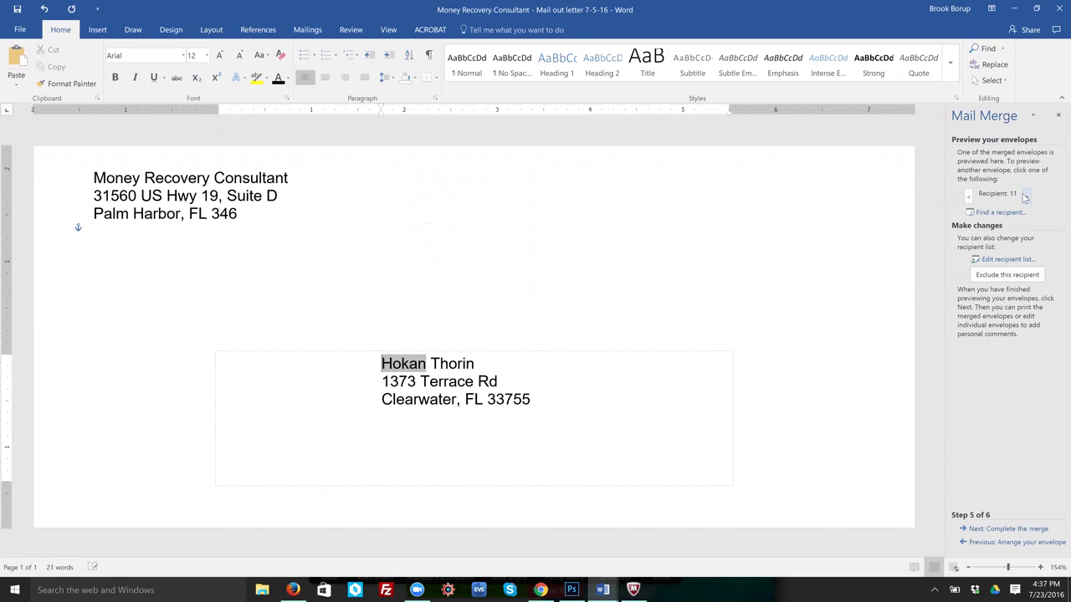
left_click(1024, 194)
left_click(1024, 195)
left_click(1025, 195)
left_click(1025, 195)
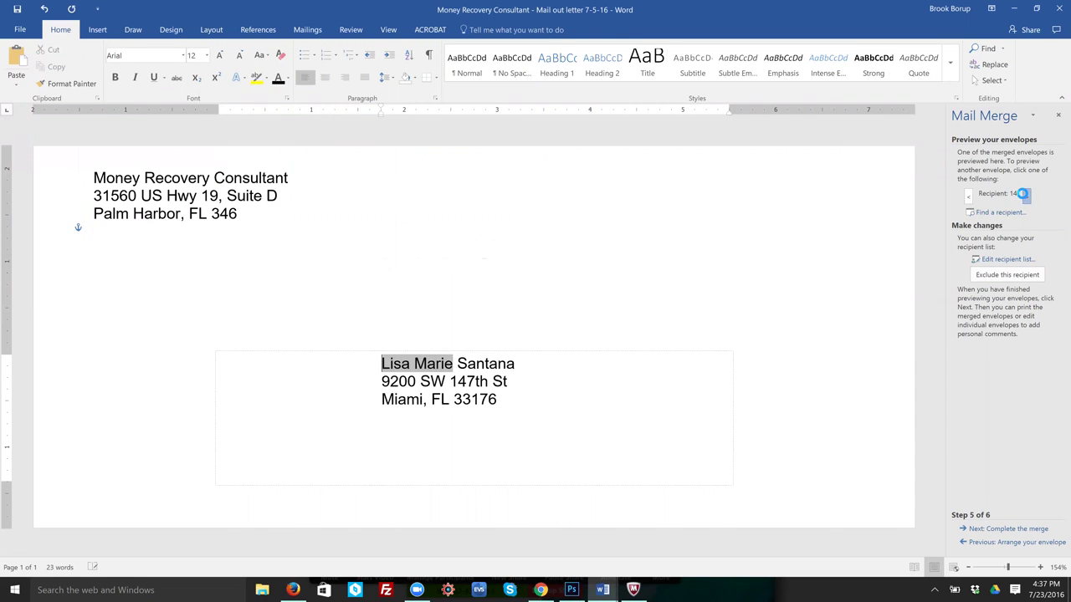
Step: Check the remaining merged delivery addresses one by one from recipient 15 onward, including the records without a name or street
left_click(1023, 195)
left_click(1024, 195)
left_click(1024, 195)
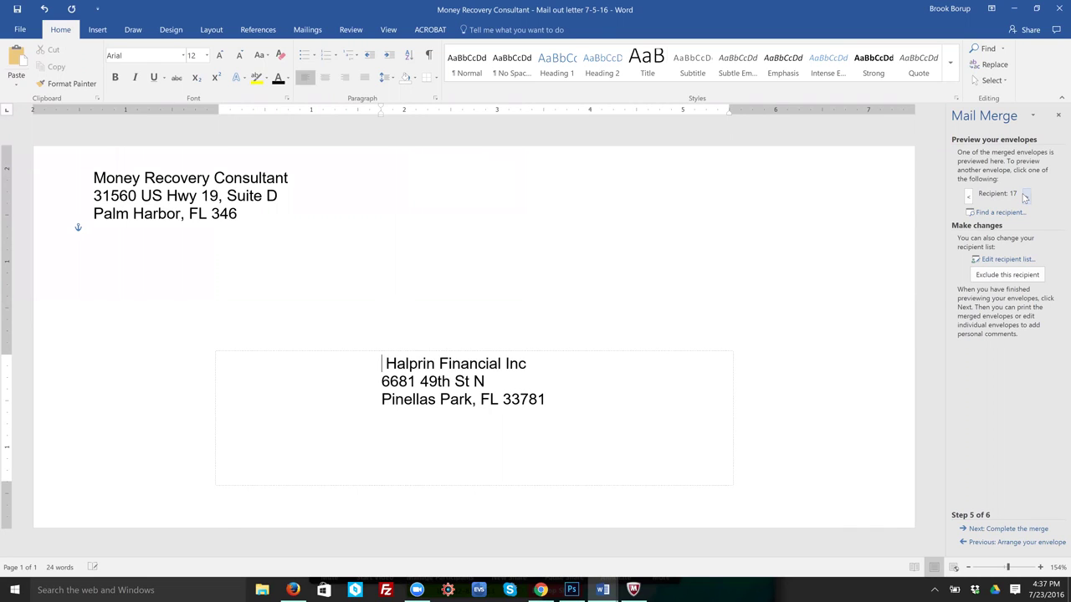
left_click(1024, 195)
left_click(1025, 195)
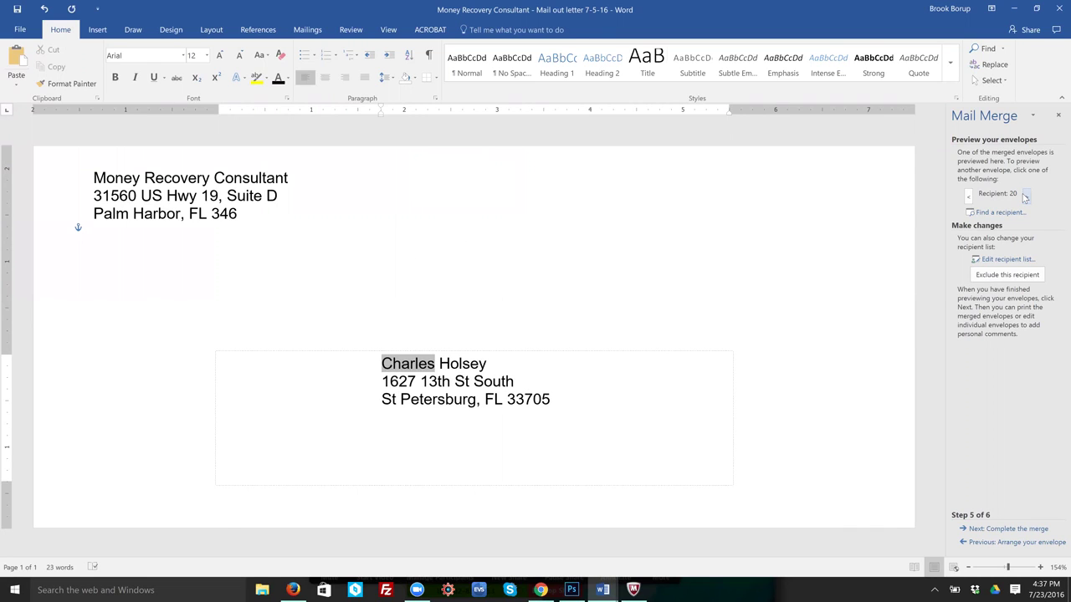
left_click(1024, 195)
left_click(1024, 195)
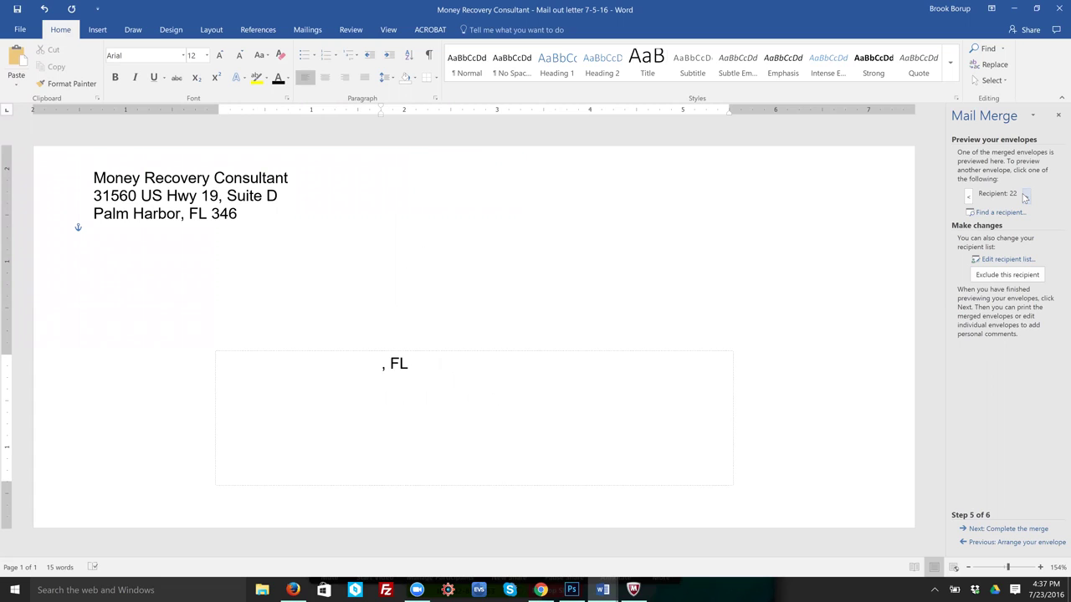
left_click(1024, 195)
left_click(1027, 195)
left_click(1027, 195)
left_click(1027, 195)
left_click(1026, 195)
left_click(1027, 195)
left_click(1026, 195)
Step: Go back through the envelope previews record by record to recipient 1
left_click(970, 196)
left_click(970, 196)
left_click(970, 196)
left_click(970, 196)
left_click(969, 196)
left_click(969, 196)
left_click(970, 196)
left_click(970, 196)
left_click(970, 196)
left_click(969, 196)
left_click(970, 196)
left_click(970, 196)
left_click(970, 196)
left_click(970, 195)
left_click(970, 196)
left_click(969, 196)
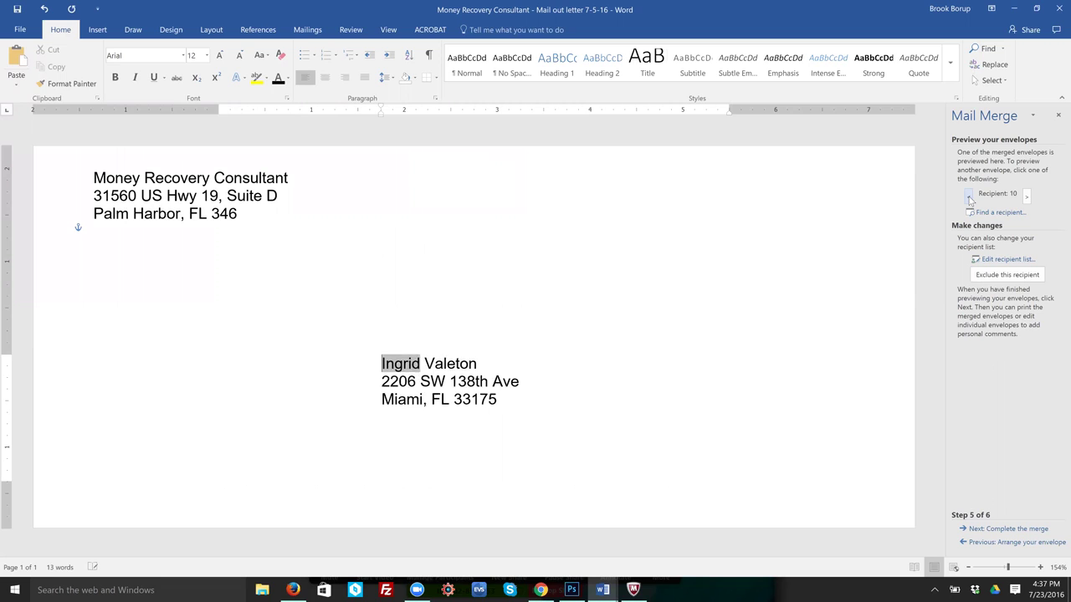
left_click(970, 196)
left_click(969, 196)
left_click(970, 195)
left_click(970, 195)
left_click(970, 195)
left_click(970, 196)
left_click(970, 196)
left_click(970, 196)
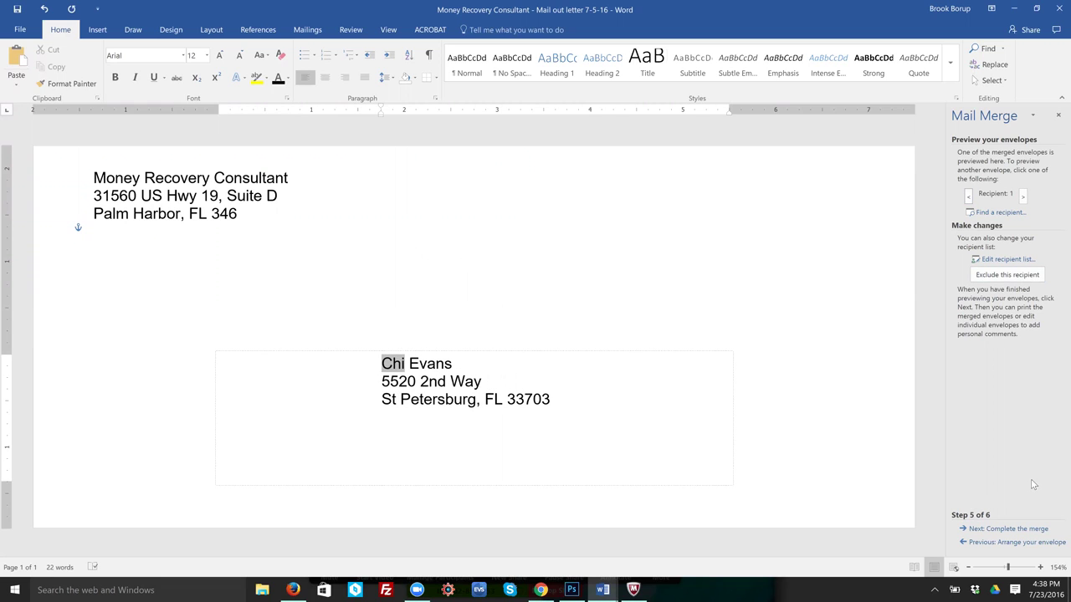
Step: Complete the merge by sending all records to a new document of individual envelopes, close Document Recovery, and look over the first envelopes
left_click(986, 530)
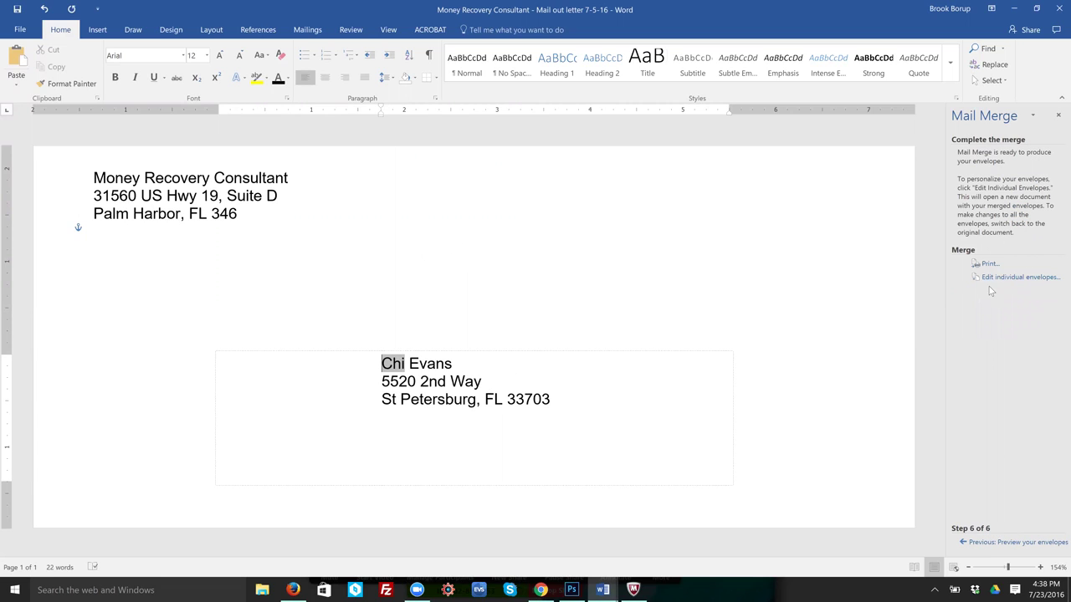
left_click(1016, 278)
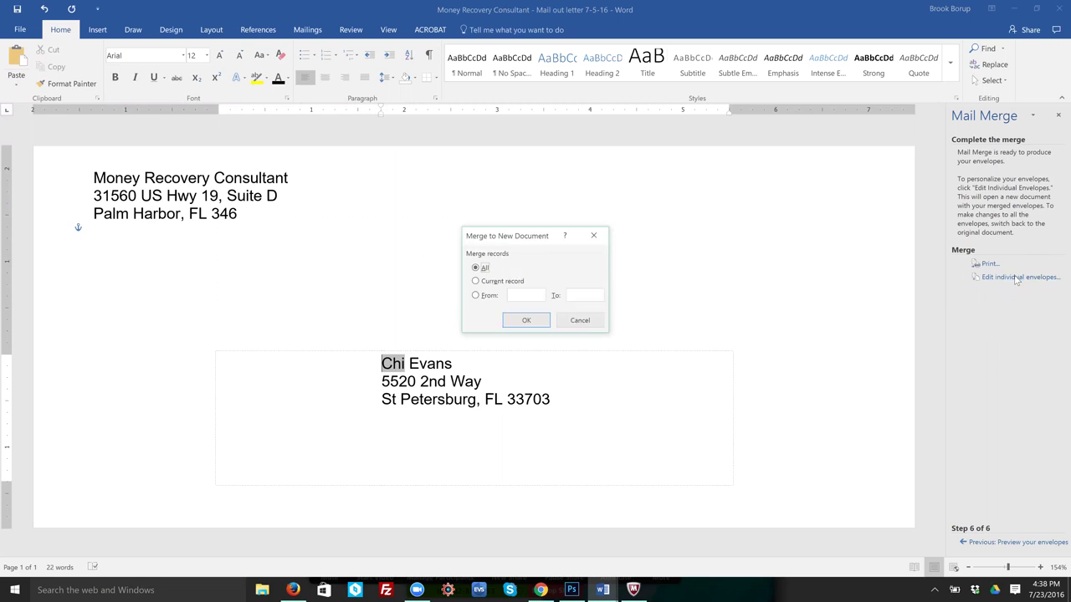
left_click(527, 322)
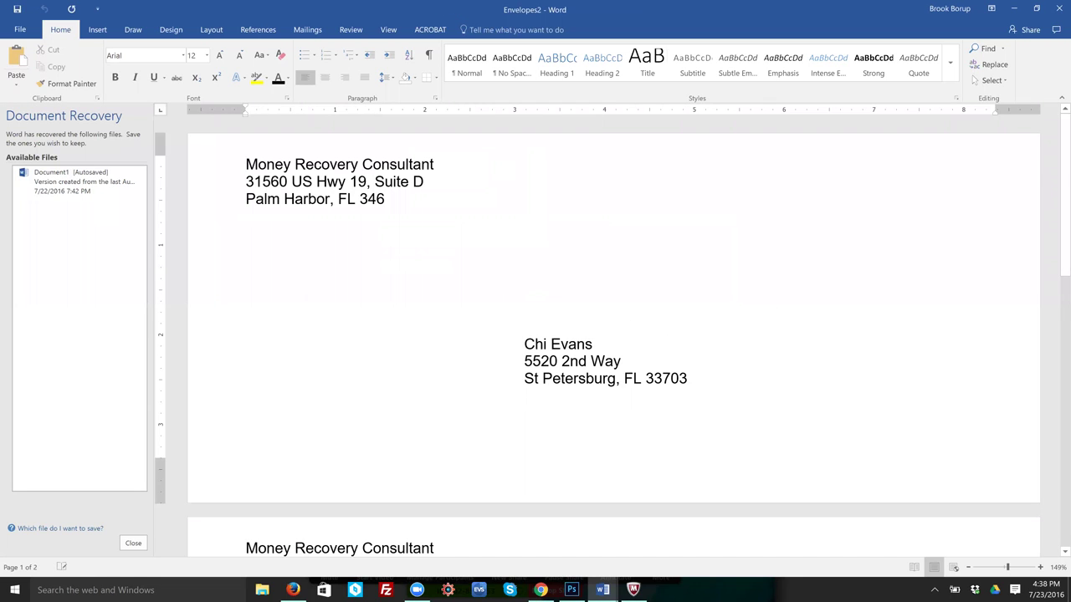
left_click(134, 543)
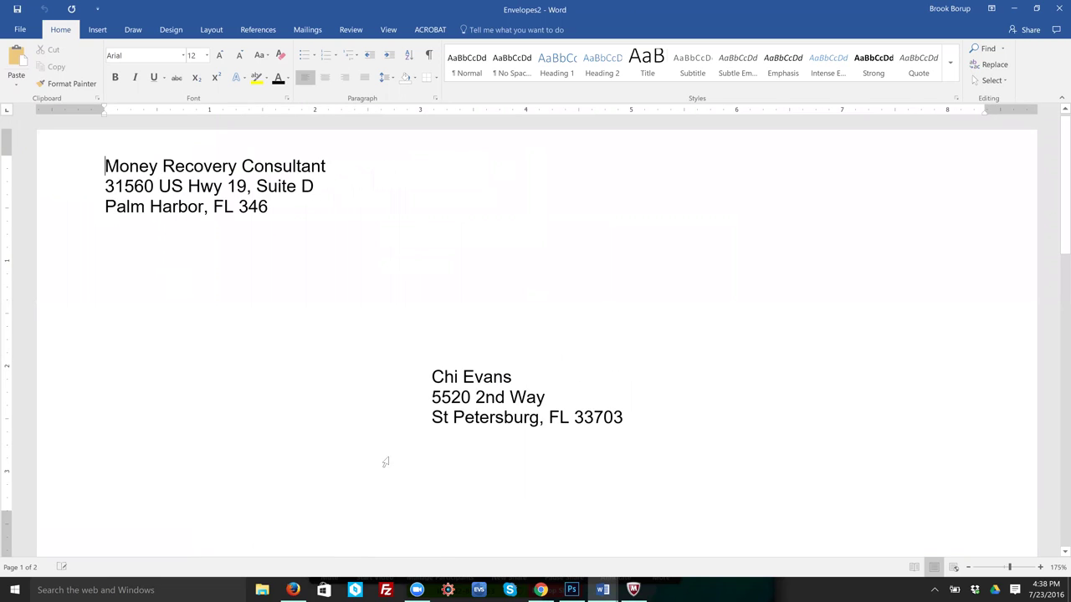
scroll(1056, 136, "down", 2)
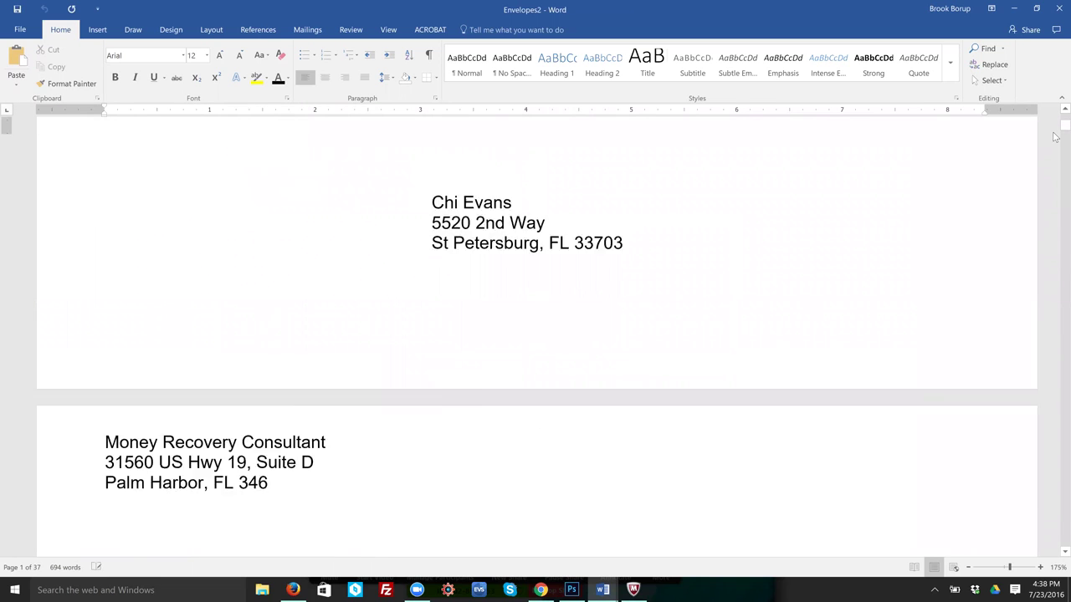
mouse_move(1056, 137)
left_mouse_down()
mouse_move(1056, 163)
mouse_move(1056, 132)
left_mouse_up()
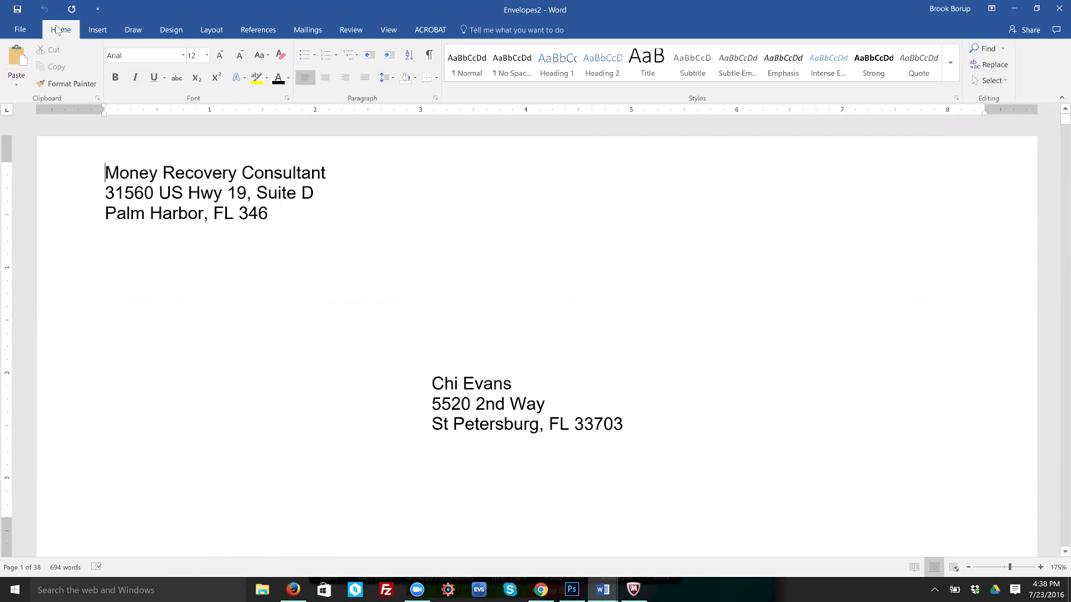
Step: Save the merged envelopes to the Desktop as a Word document named pinellas envelopes 7.23.16
left_click(20, 30)
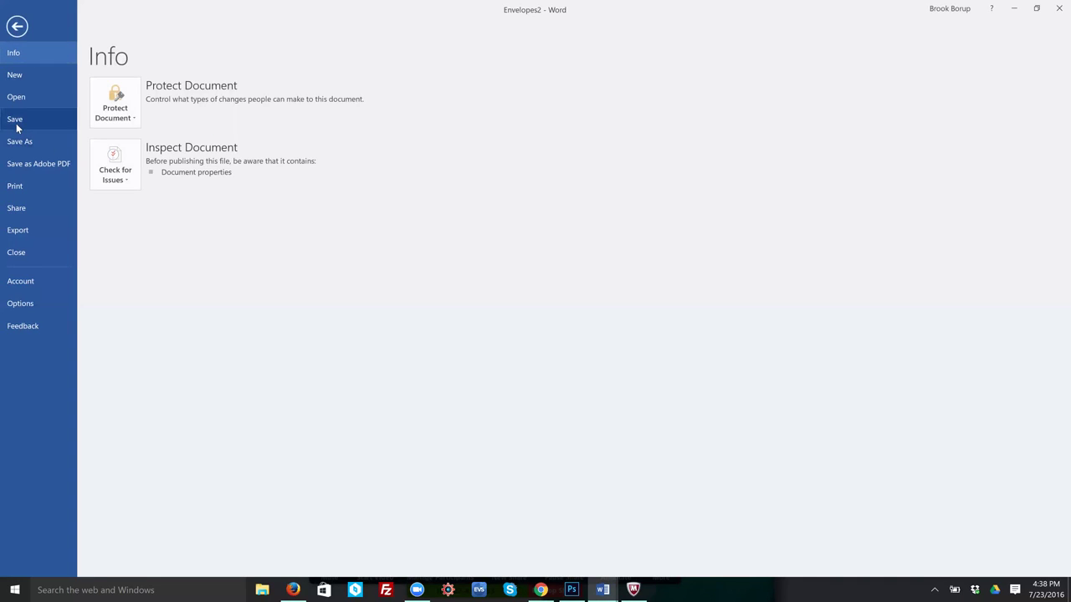
left_click(18, 122)
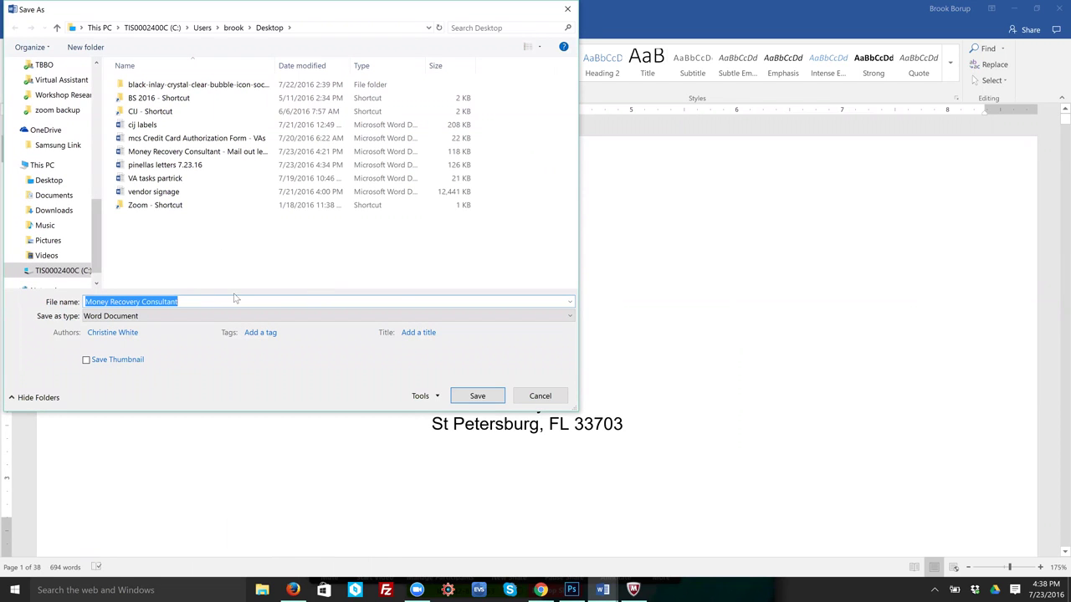
left_click(199, 166)
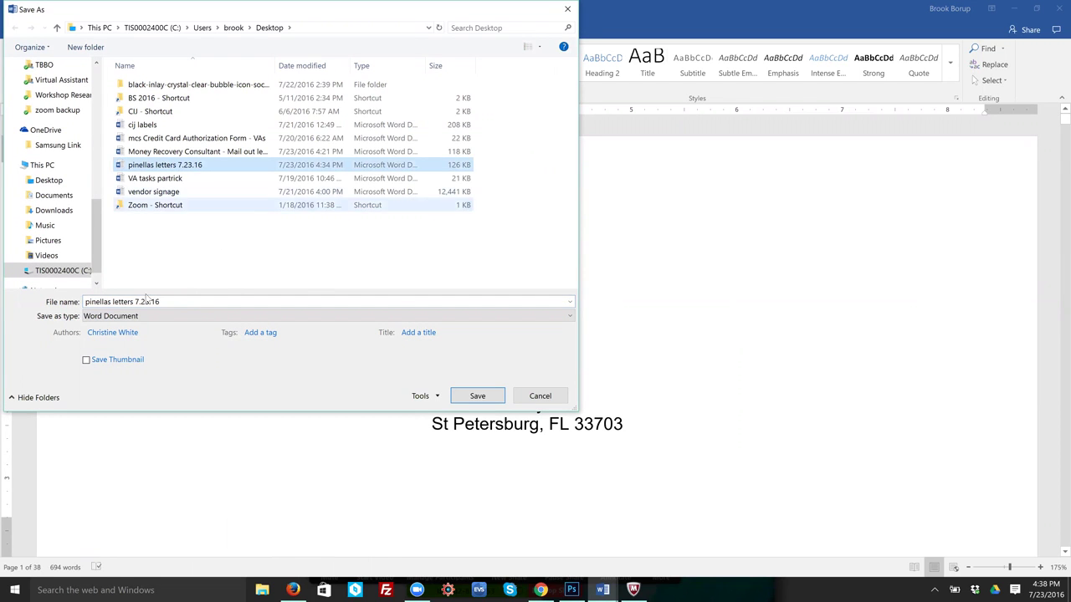
left_click_drag(134, 301, 111, 302)
type("envelo")
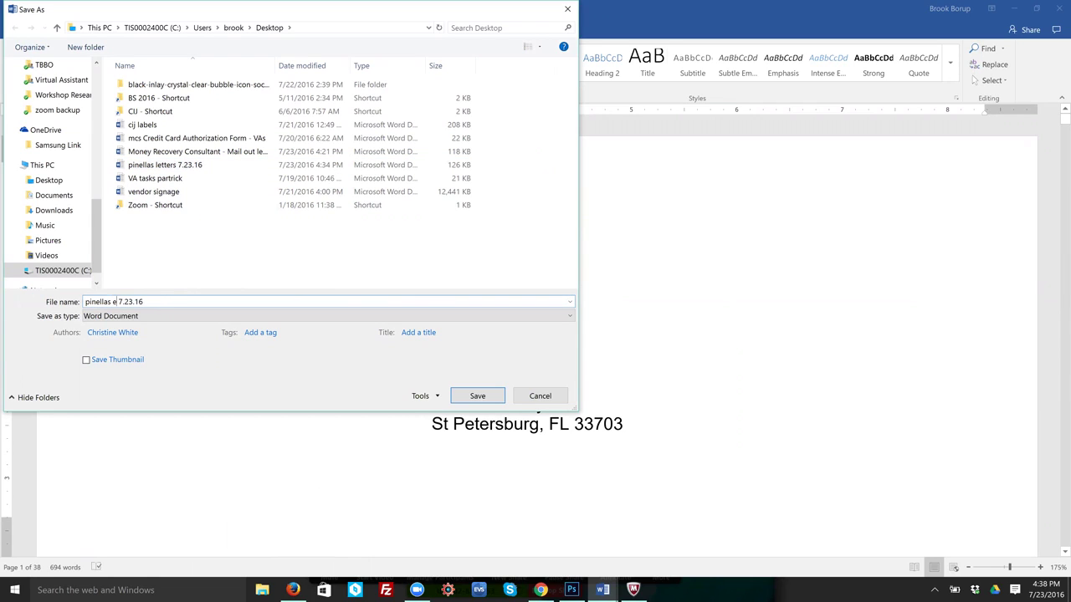
type("pes")
left_click(477, 398)
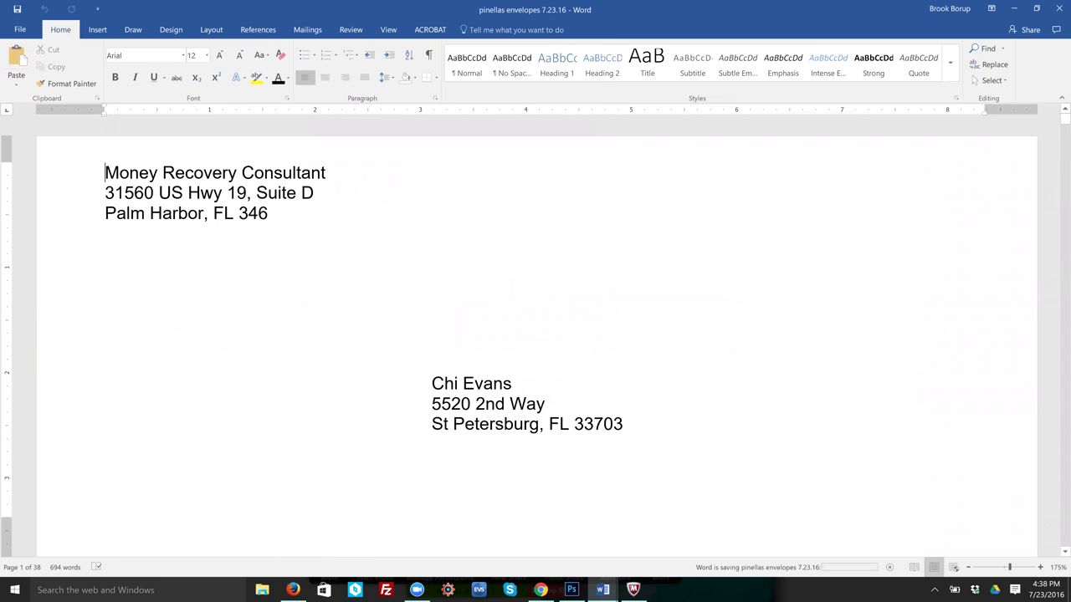
Step: Close the merged envelopes and the mail-out letter document without saving the letter's changes, and decline the McAfee offer
left_click(1058, 8)
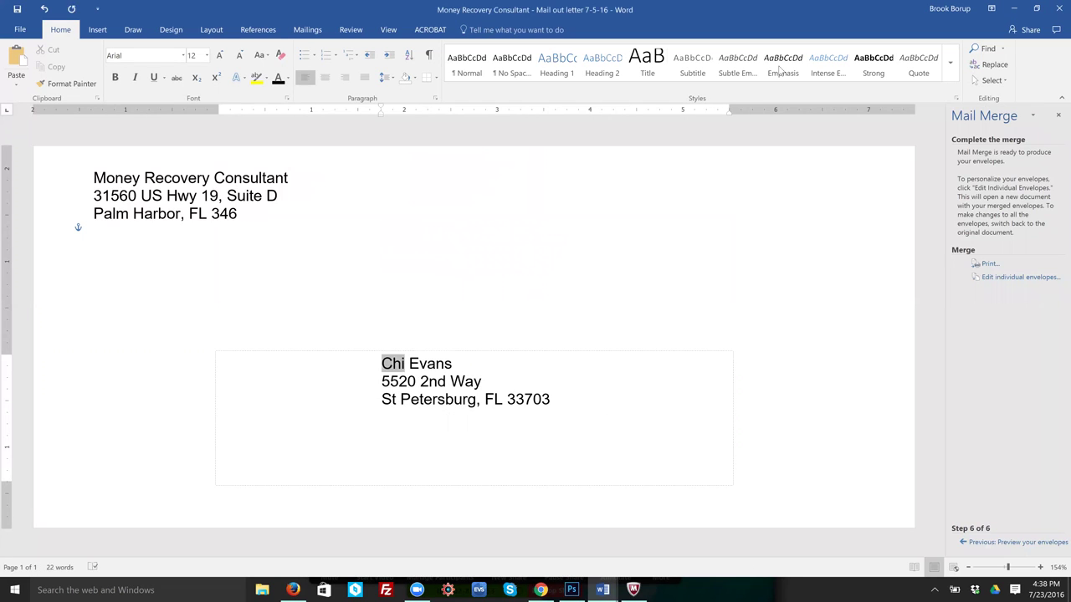
left_click(1057, 10)
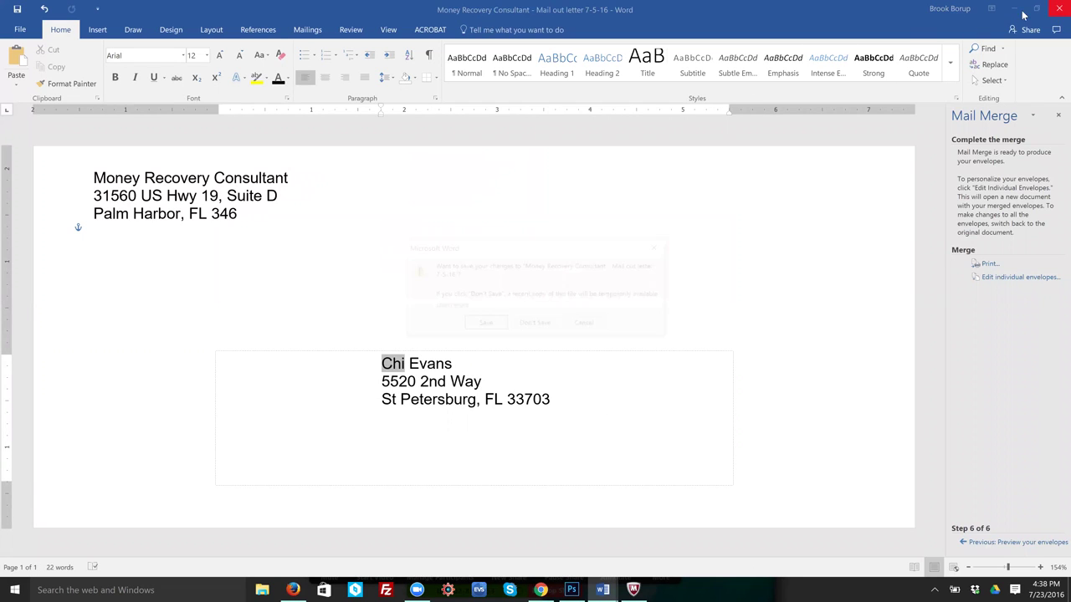
left_click(533, 325)
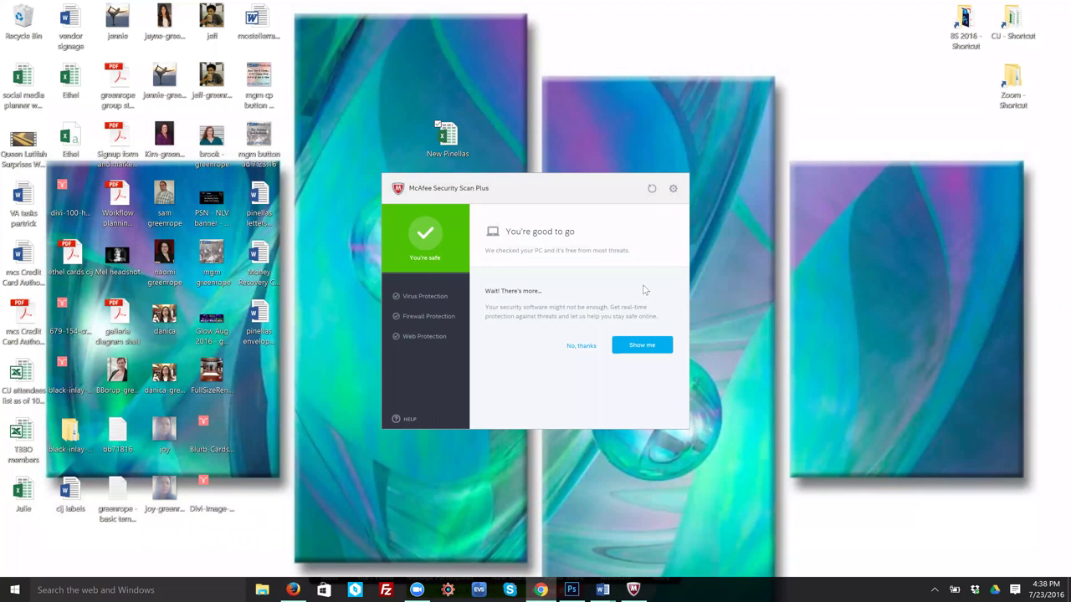
left_click(576, 347)
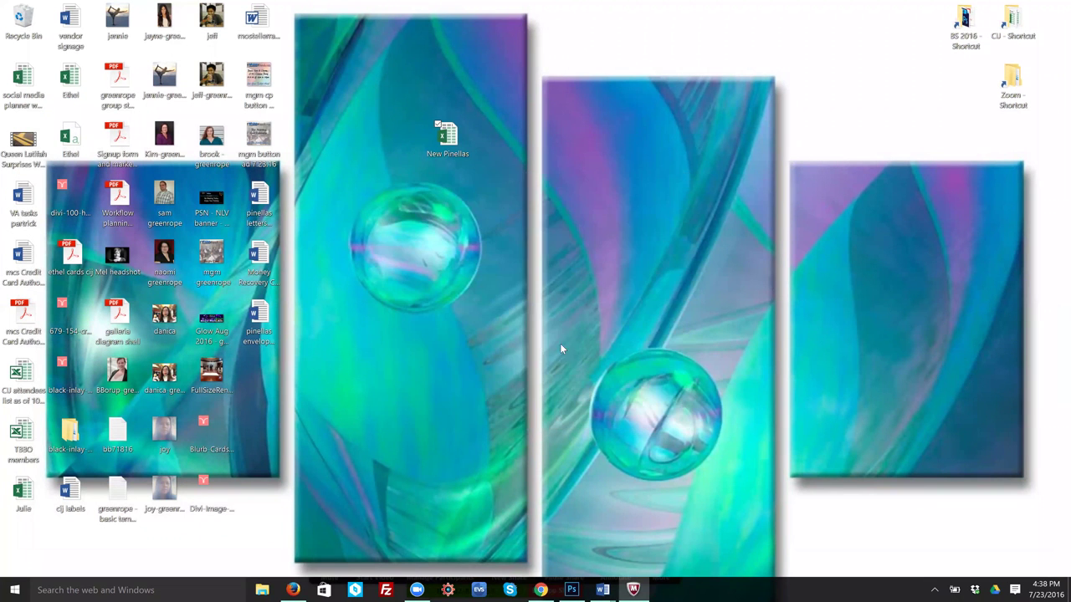
Step: Open the New Pinellas workbook from the desktop in Excel and examine row 5 across the former and current address columns
double_click(446, 134)
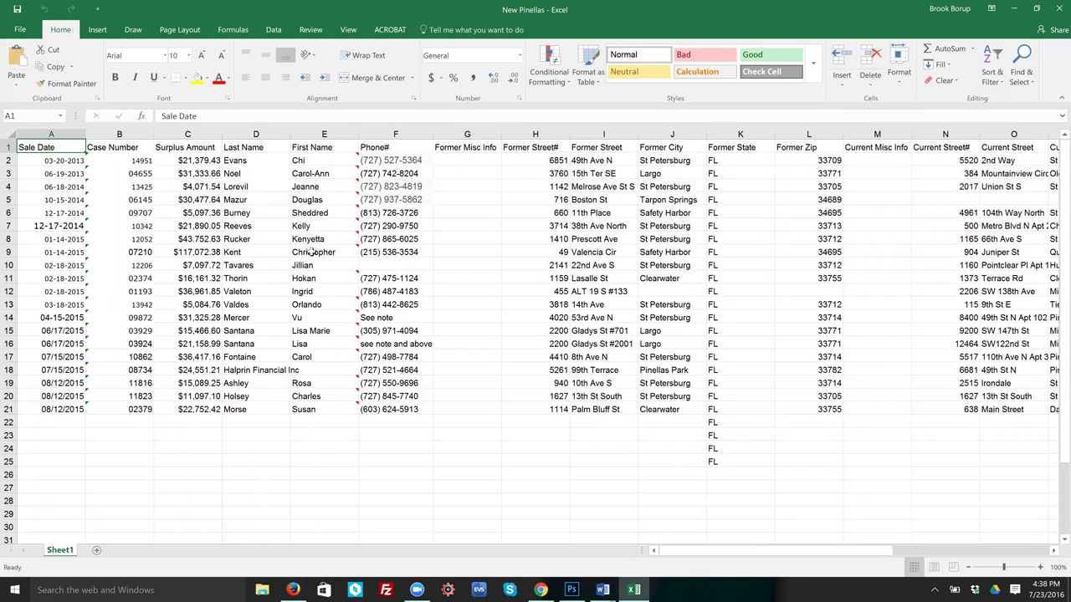
mouse_move(296, 250)
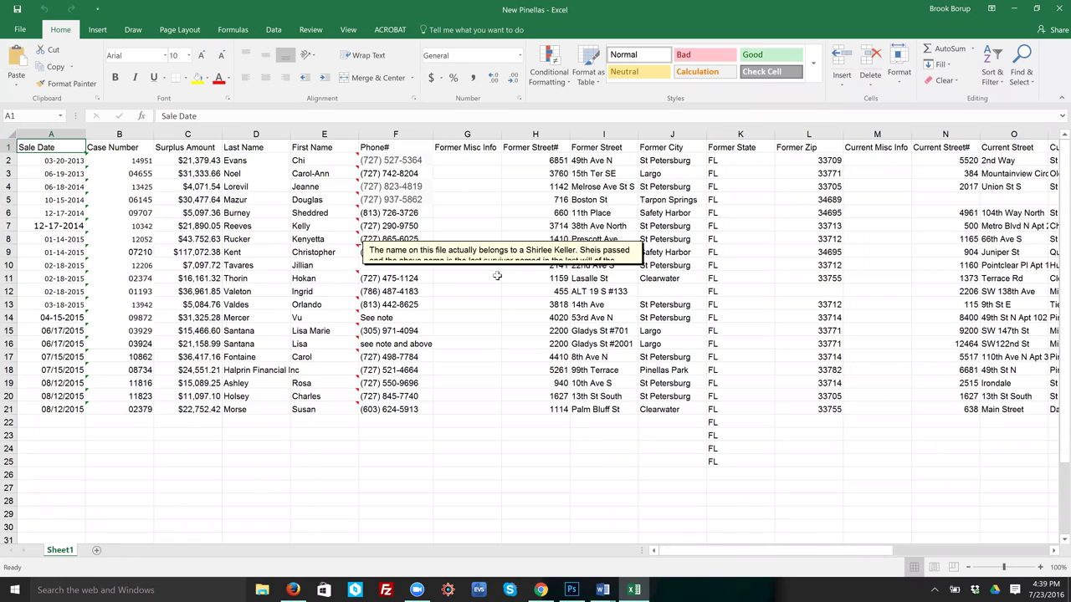
left_click(261, 202)
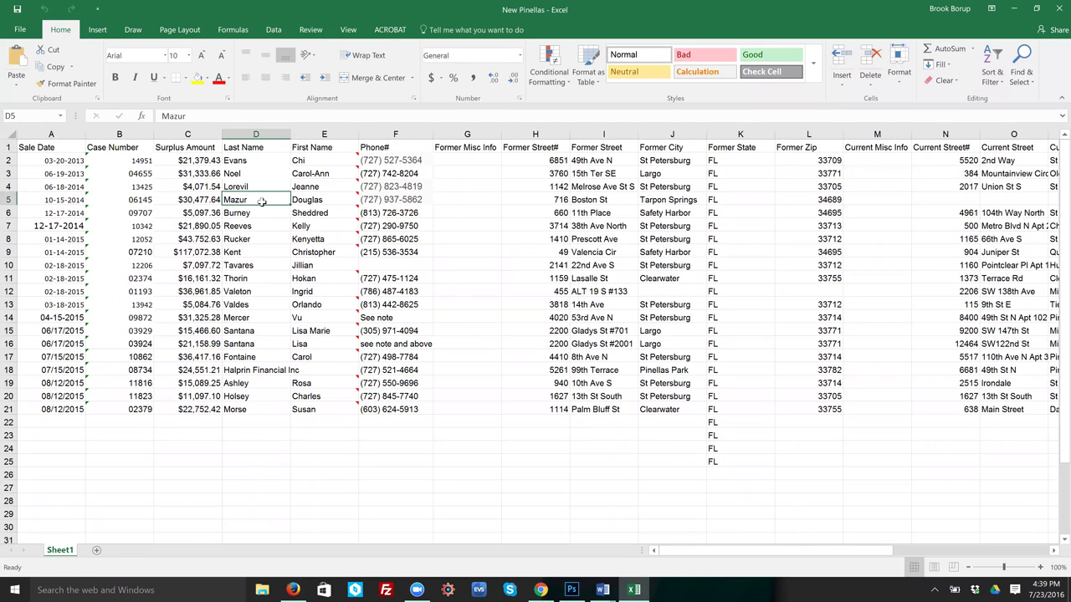
key("Right")
key("Right")
key("Right")
key("Right")
key("Right")
key("Right")
key("Right")
key("Right")
key("Right")
key("Right")
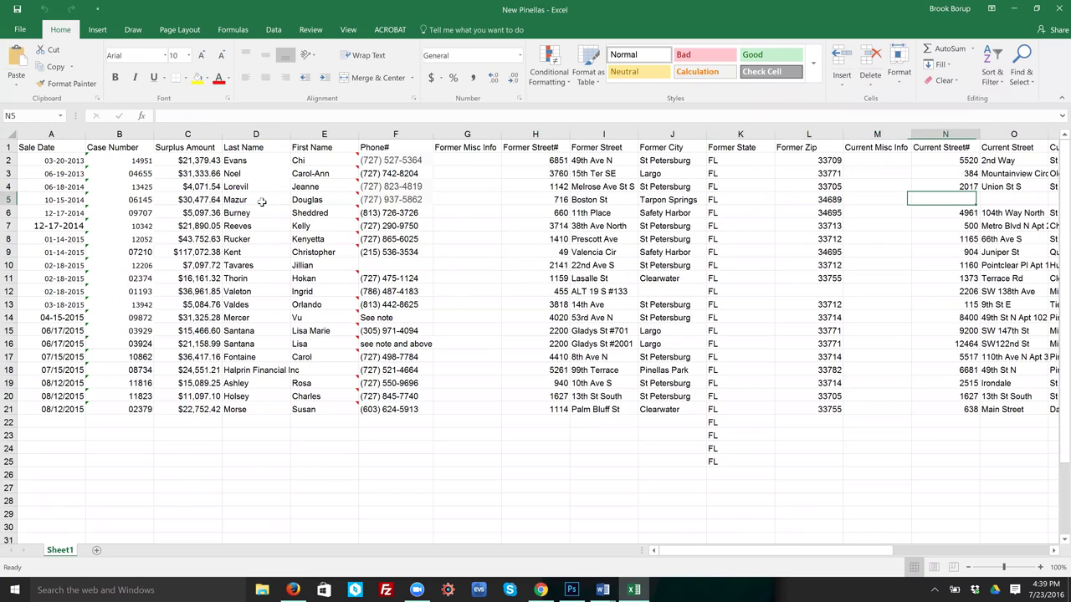
key("Right")
key("Right")
key("Right")
key("Right")
key("Right")
key("Right")
key("Right")
key("Right")
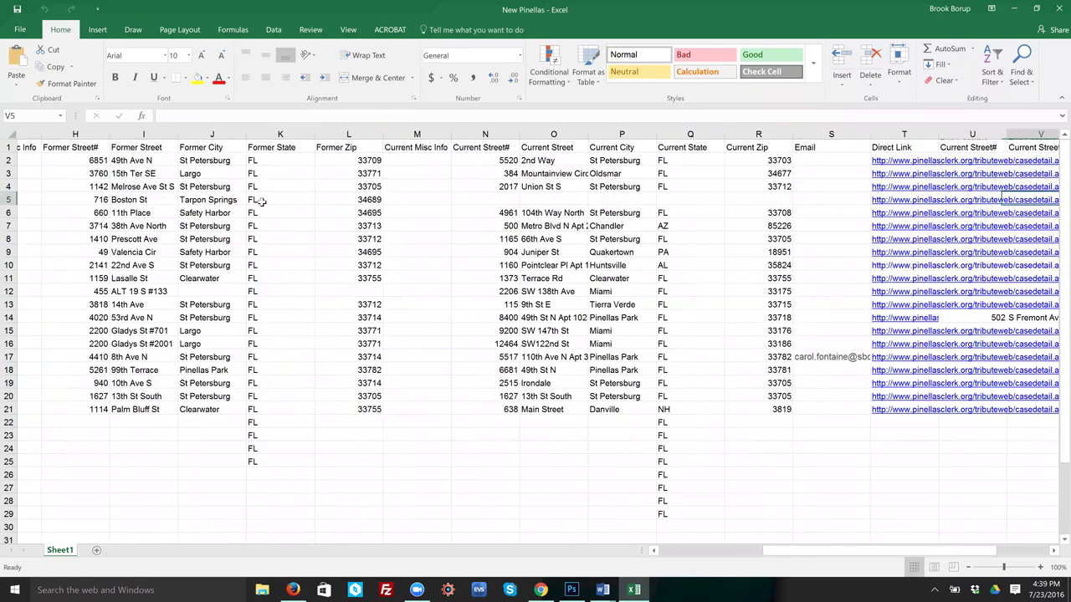
key("Right")
key("Right")
key("Right")
key("Right")
key("Right")
Step: Go back across row 5 to the Sale Date column and close the New Pinellas workbook
key("Left")
key("Left")
key("Left")
key("Left")
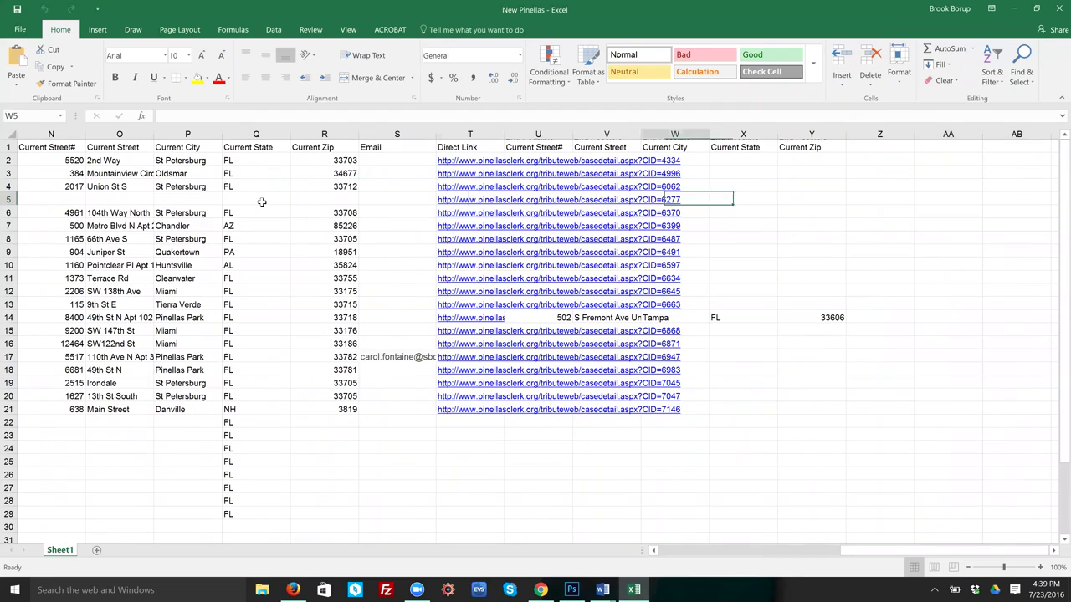
key("Left")
key("Left")
key("Left")
key("Left")
key("Left")
key("Left")
key("Left")
key("Left")
key("Left")
key("Left")
key("Left")
key("Left")
key("Left")
key("Left")
key("Left")
key("Left")
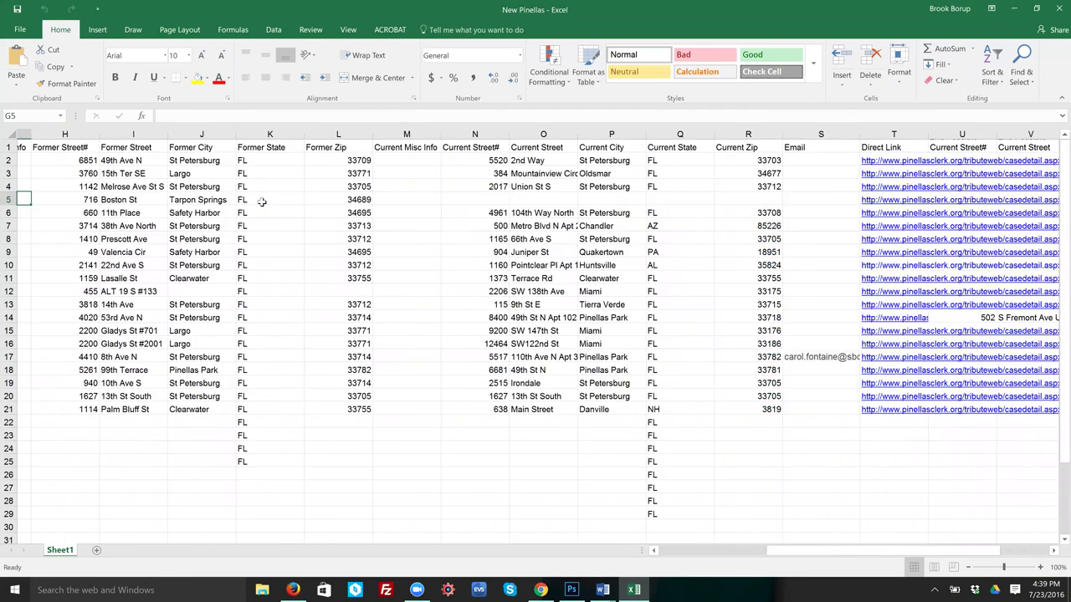
key("Left")
key("Left")
key("Left")
key("Left")
key("Left")
key("Left")
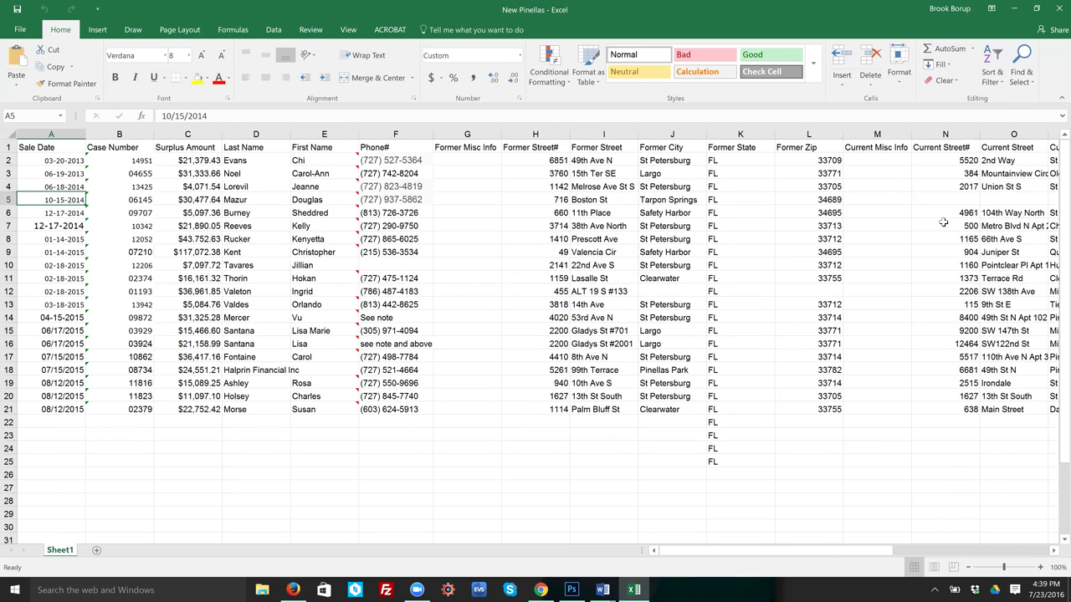
left_click(1056, 10)
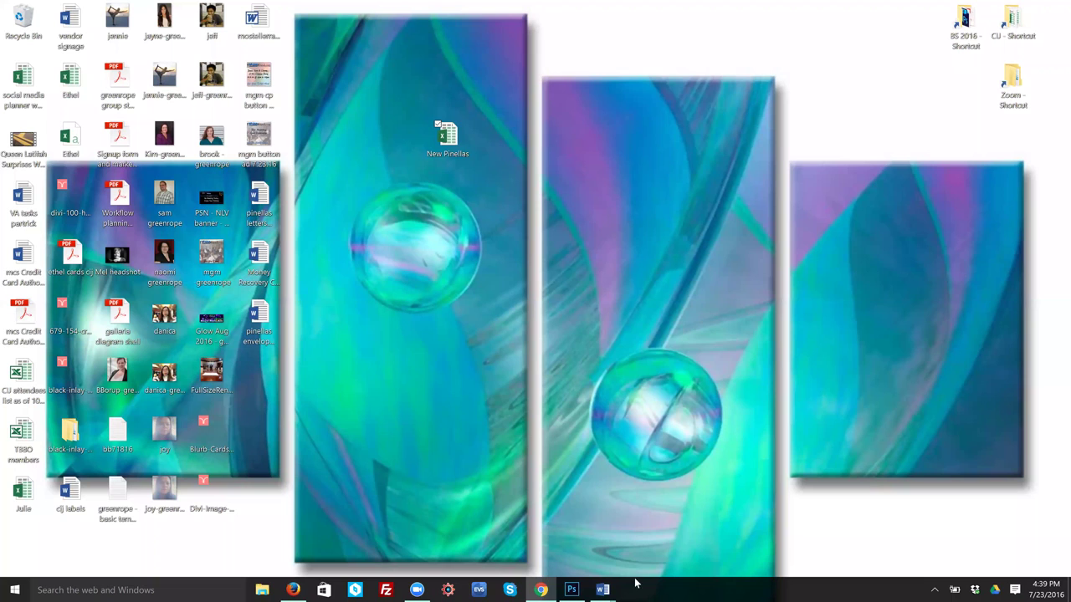